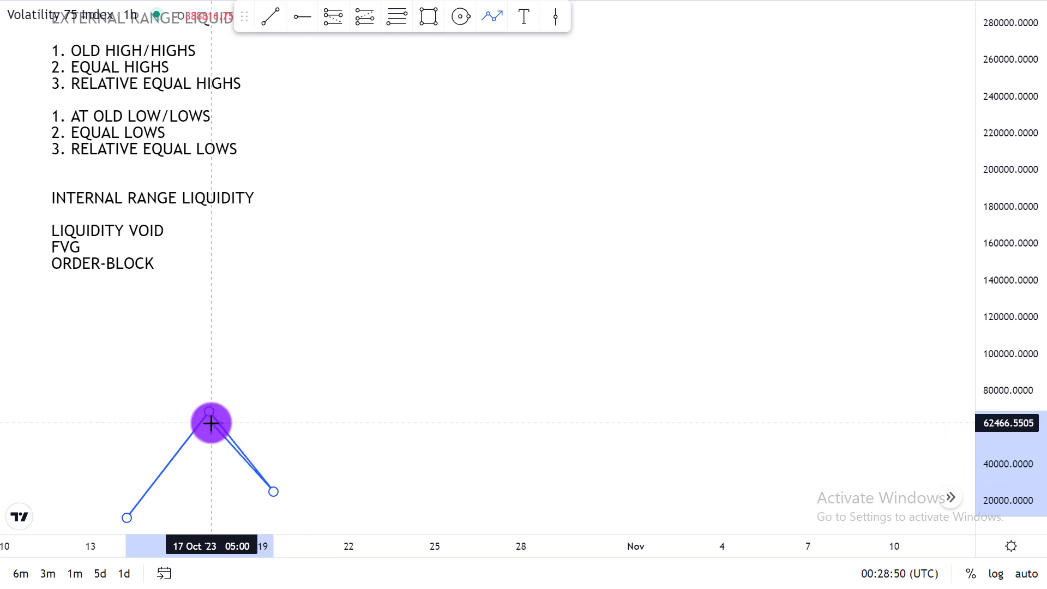
Step: Finish the bullish path near the 100000 level and mark its first swing high with a horizontal trend line at about 70000
double_click(348, 353)
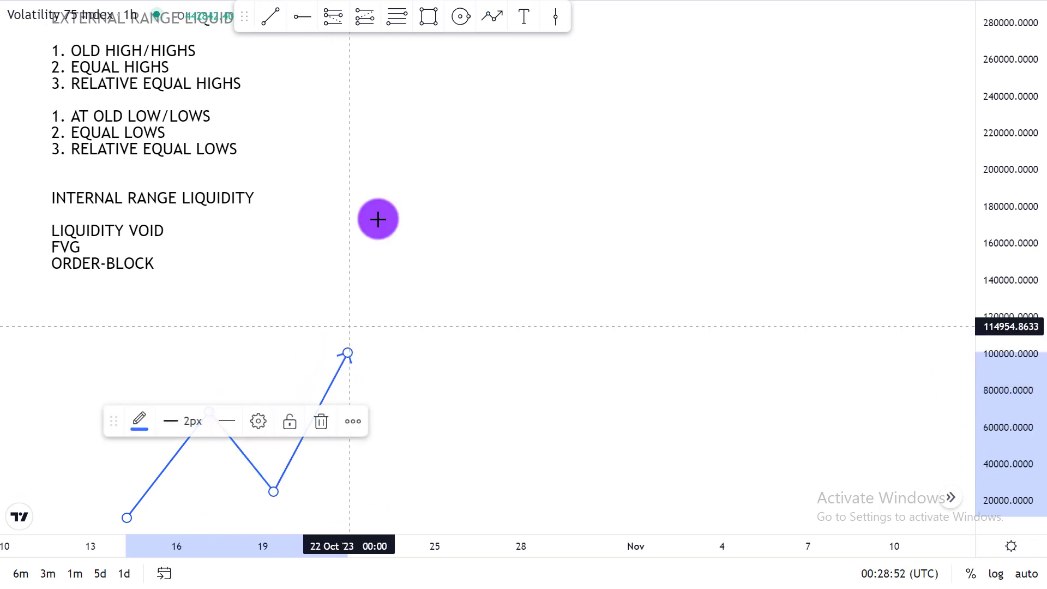
left_click(272, 16)
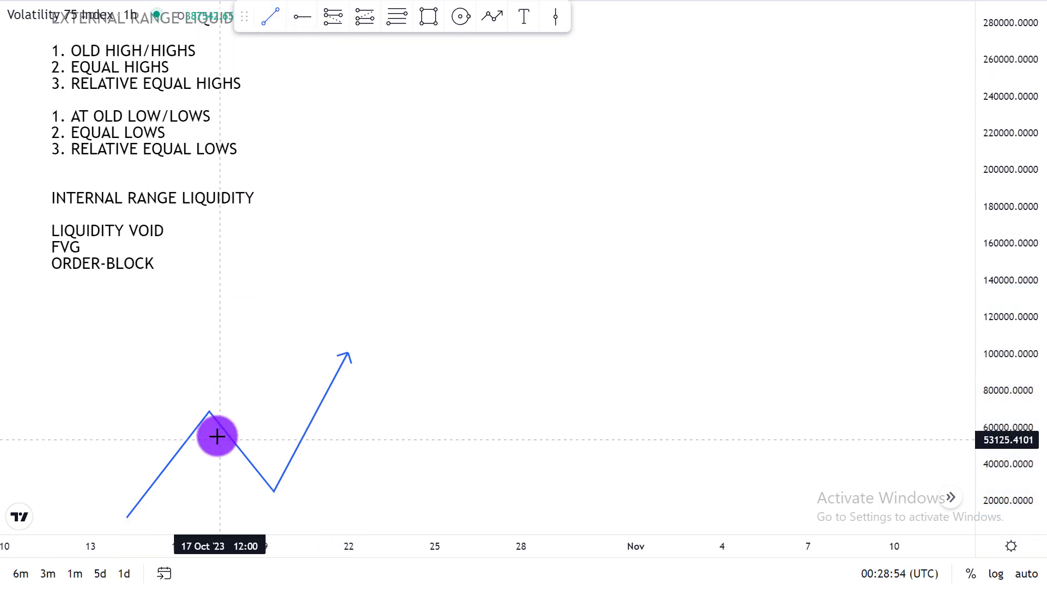
left_click(211, 407)
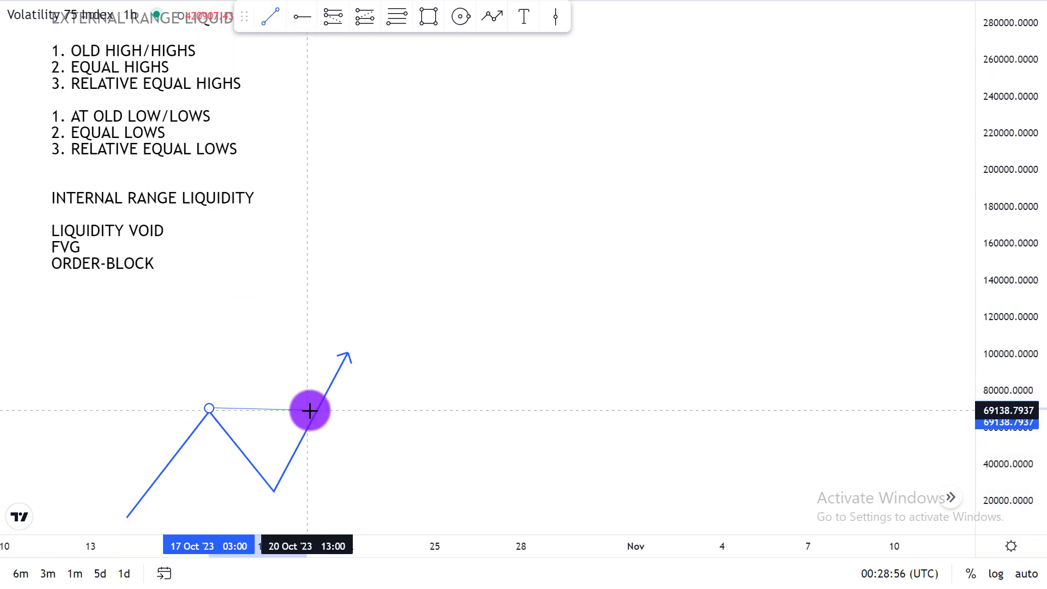
left_click(312, 410)
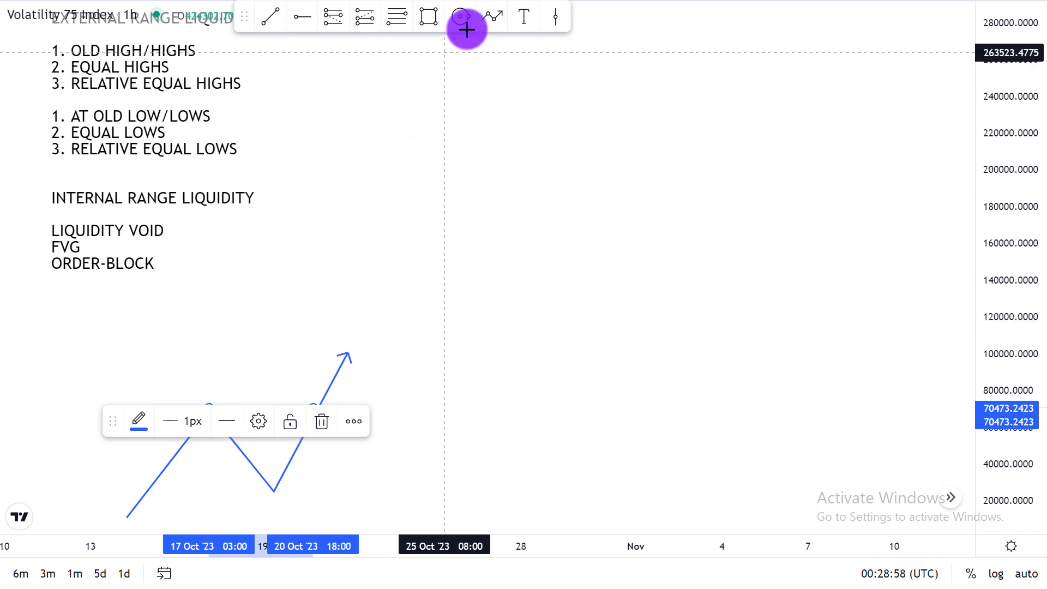
Step: Extend the bullish path with three equal highs near 104000 and a rally to about 186000, and mark those highs with a trend line
left_click(500, 13)
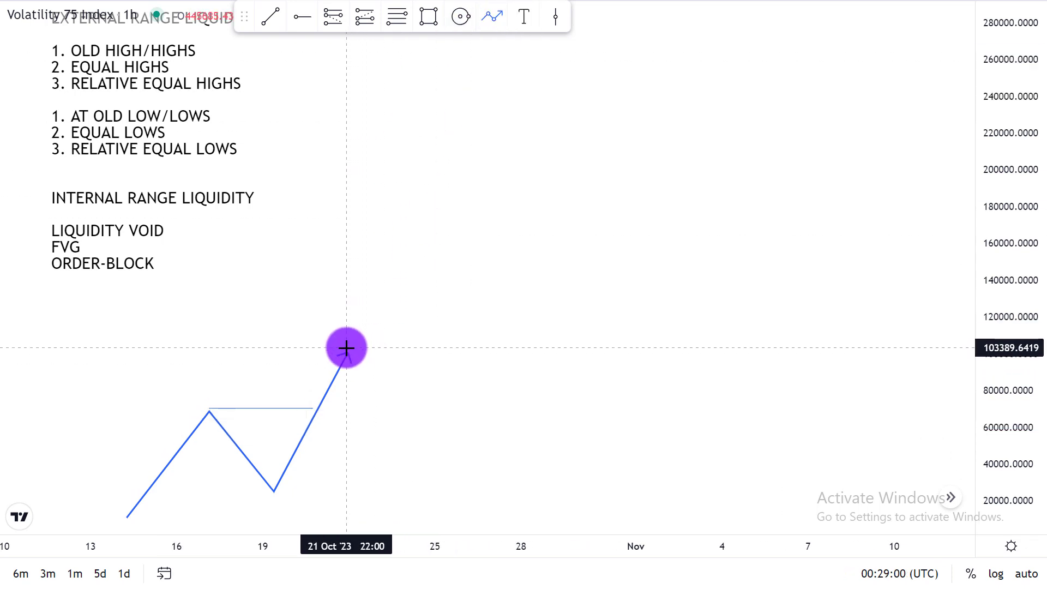
left_click(361, 418)
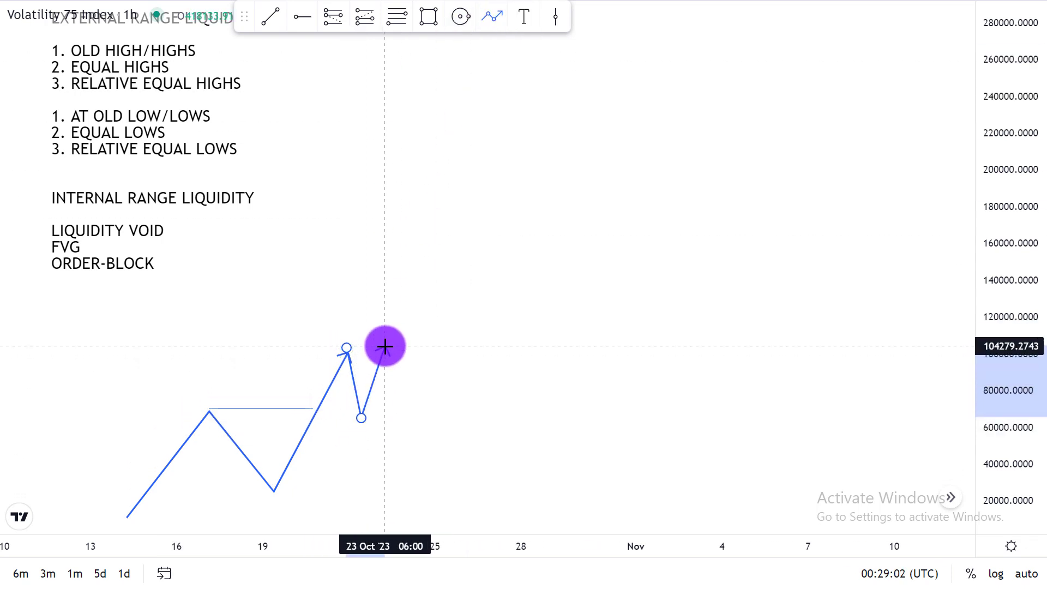
left_click(384, 346)
left_click(389, 411)
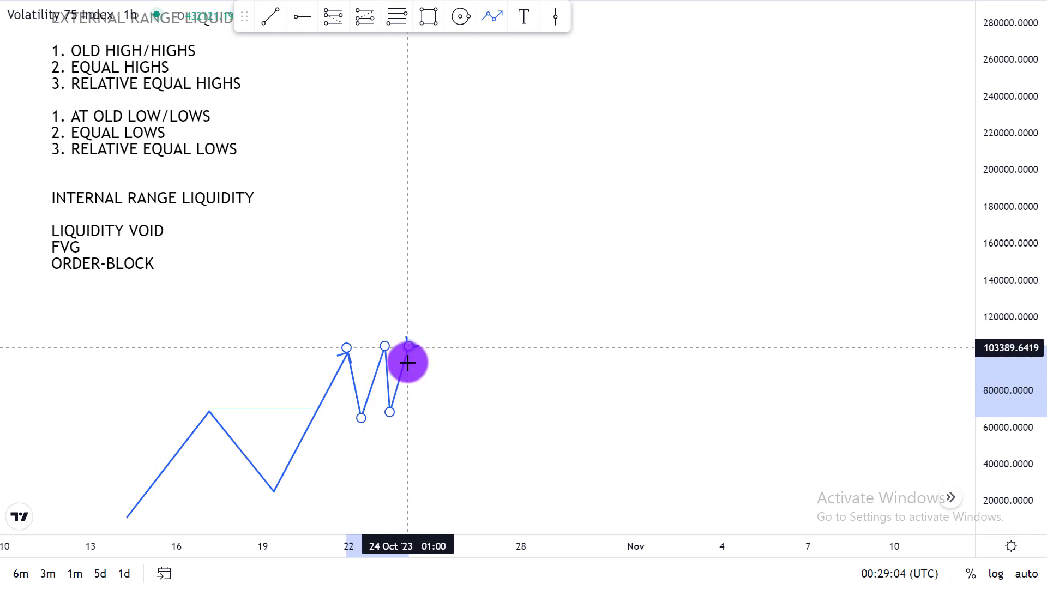
left_click(408, 346)
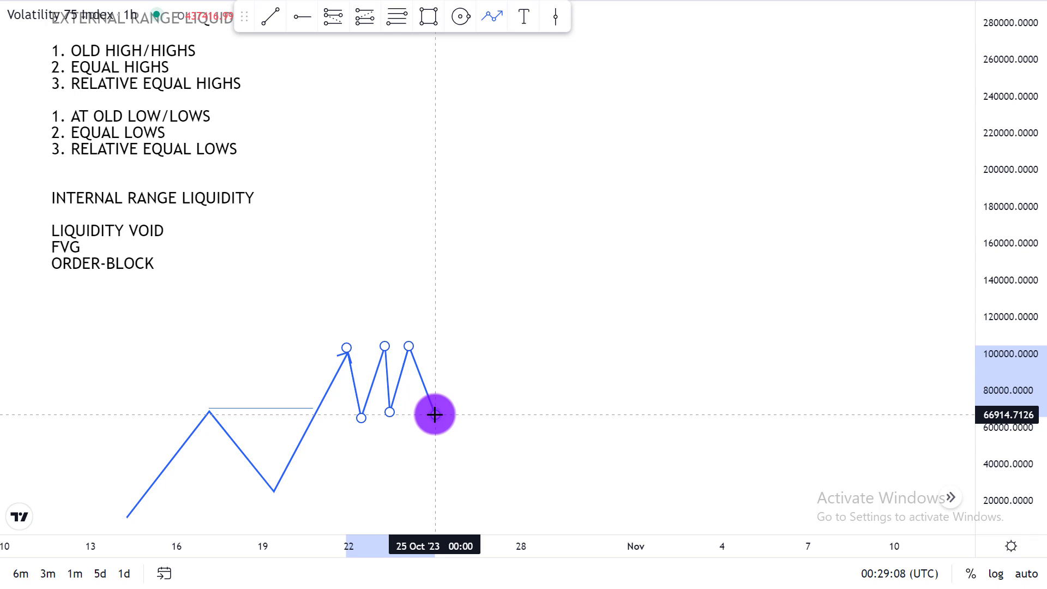
left_click(435, 414)
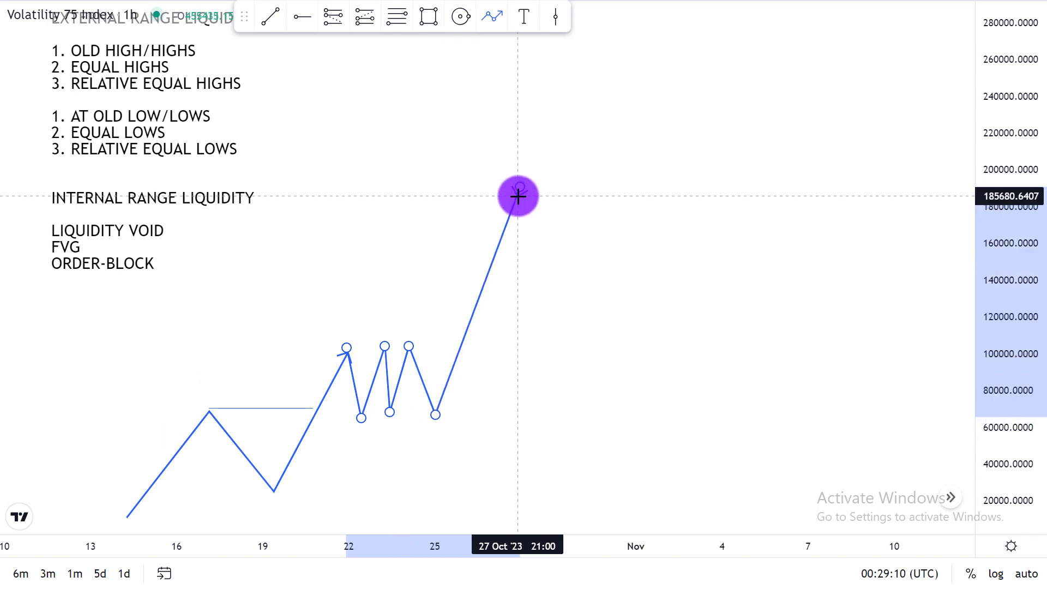
double_click(518, 194)
left_click(262, 22)
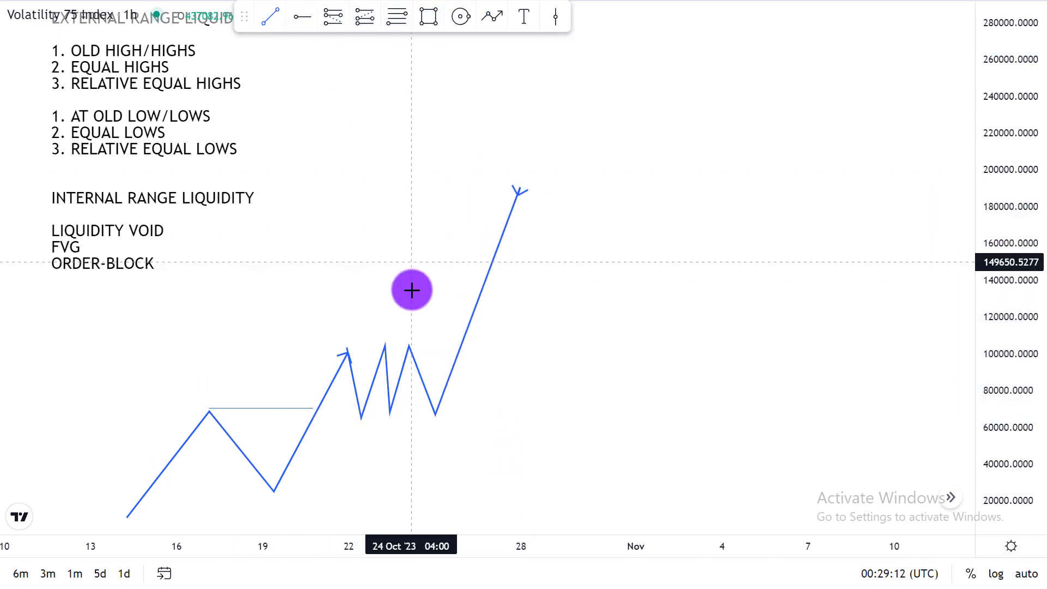
left_click_drag(344, 340, 430, 345)
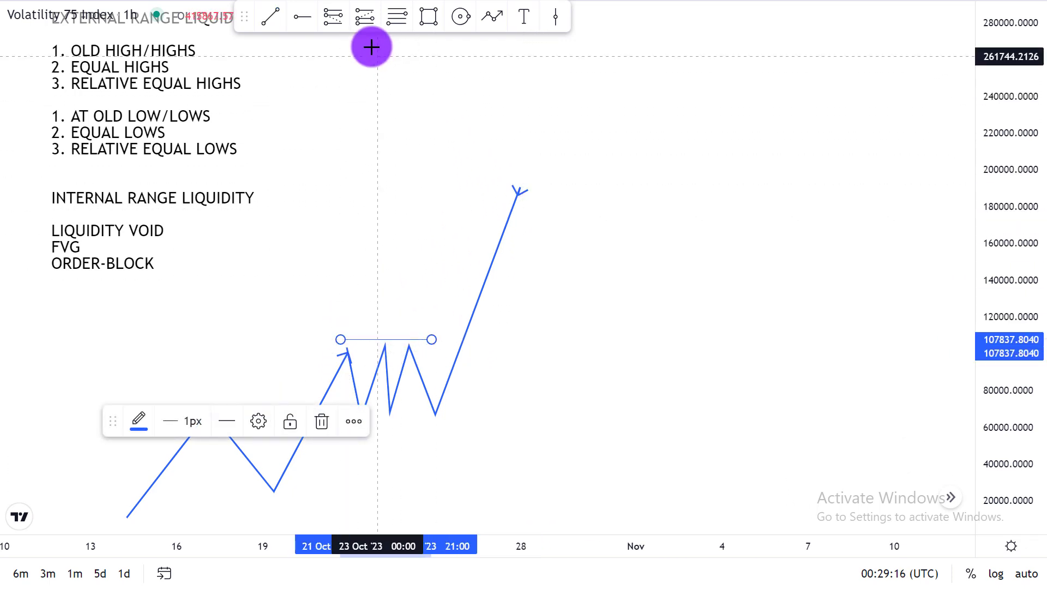
left_click(492, 15)
left_click(516, 192)
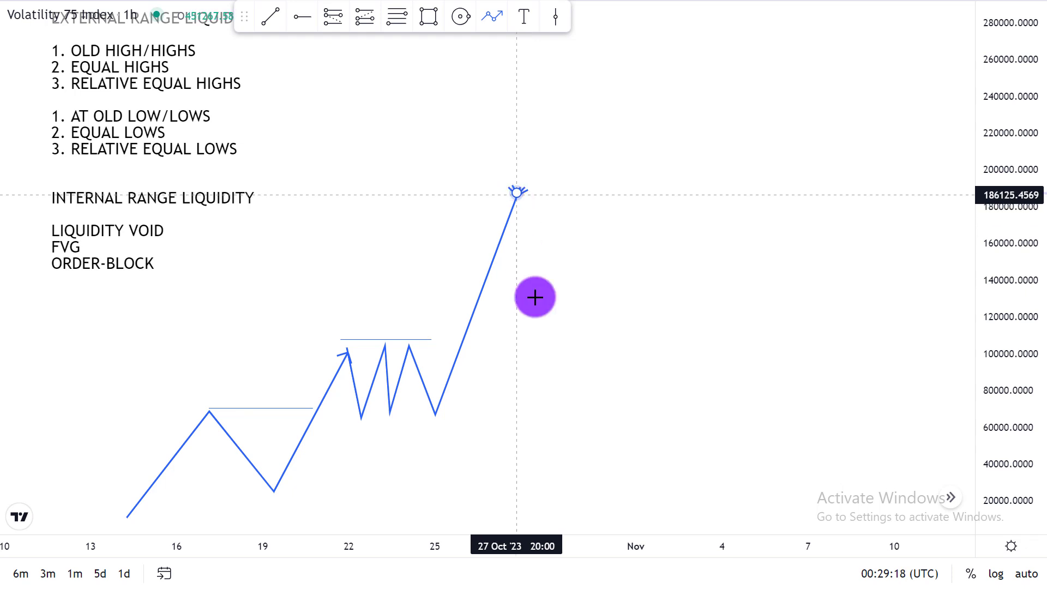
left_click(522, 316)
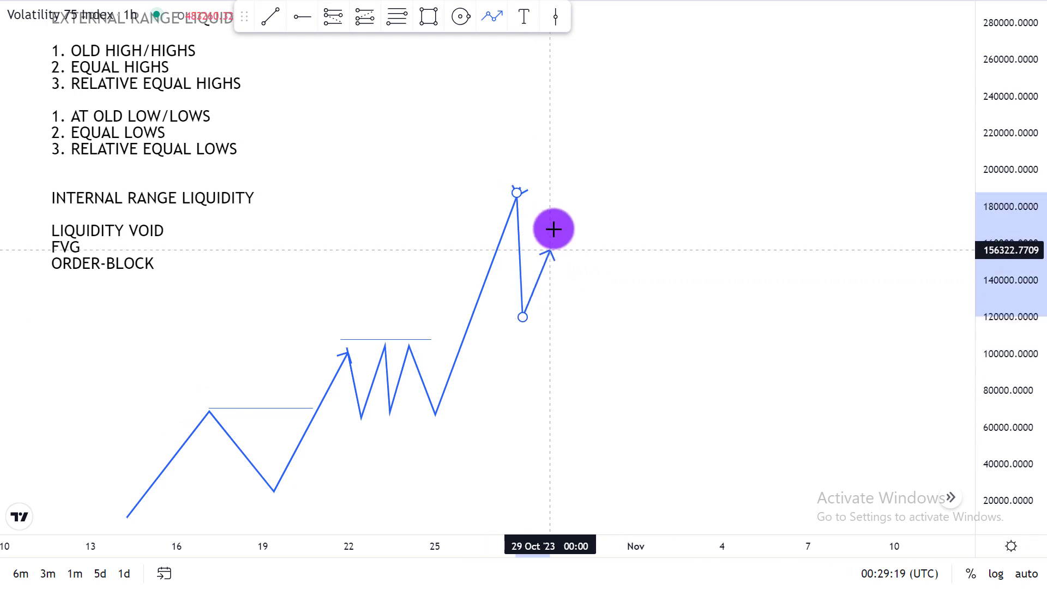
left_click(559, 183)
left_click(565, 302)
double_click(595, 180)
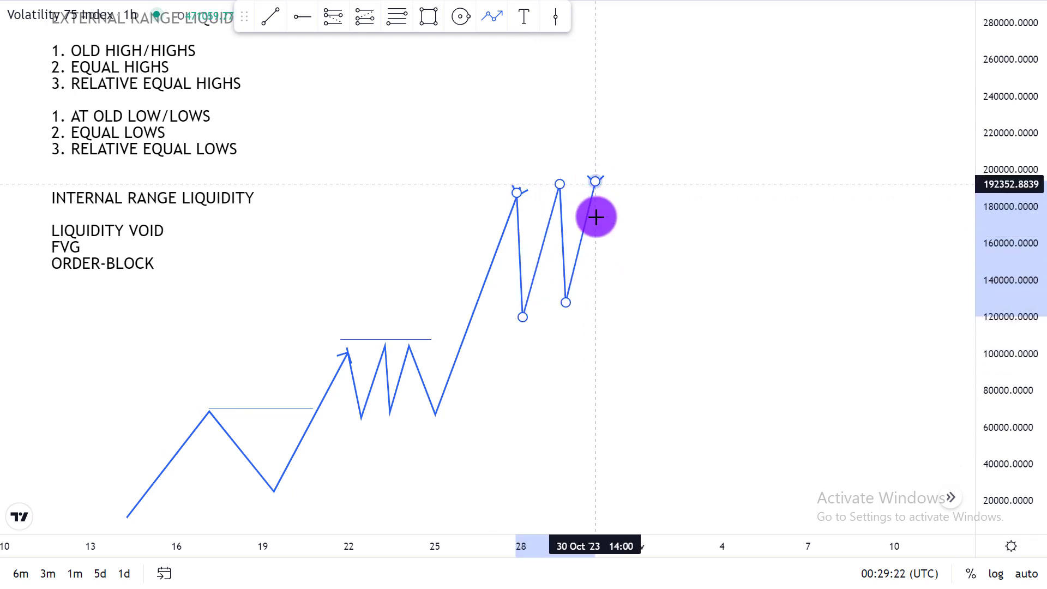
left_click(600, 295)
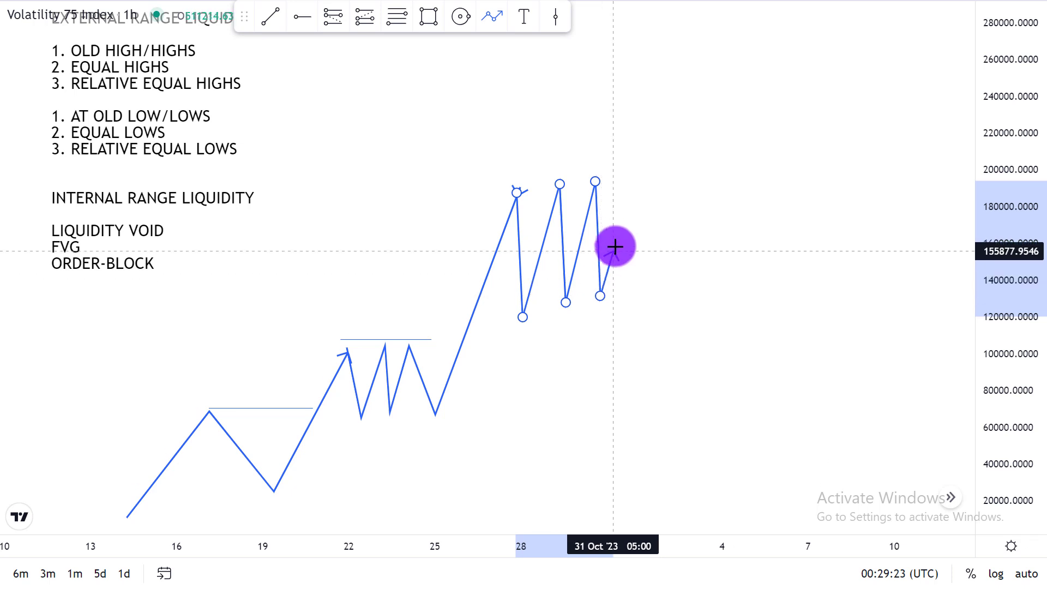
left_click(627, 173)
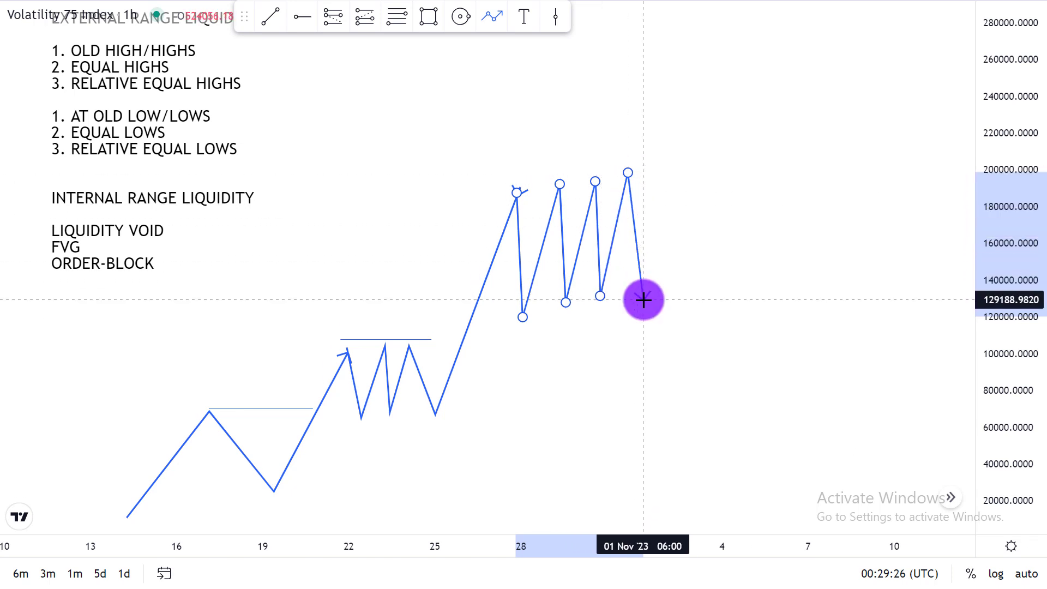
left_click(643, 297)
left_click(713, 58)
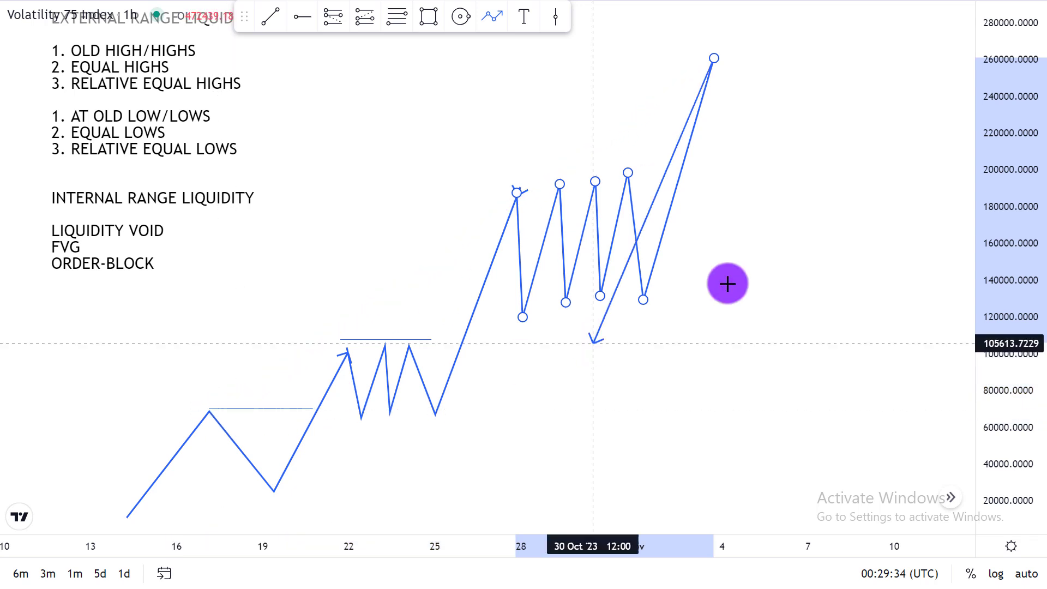
left_click(814, 216)
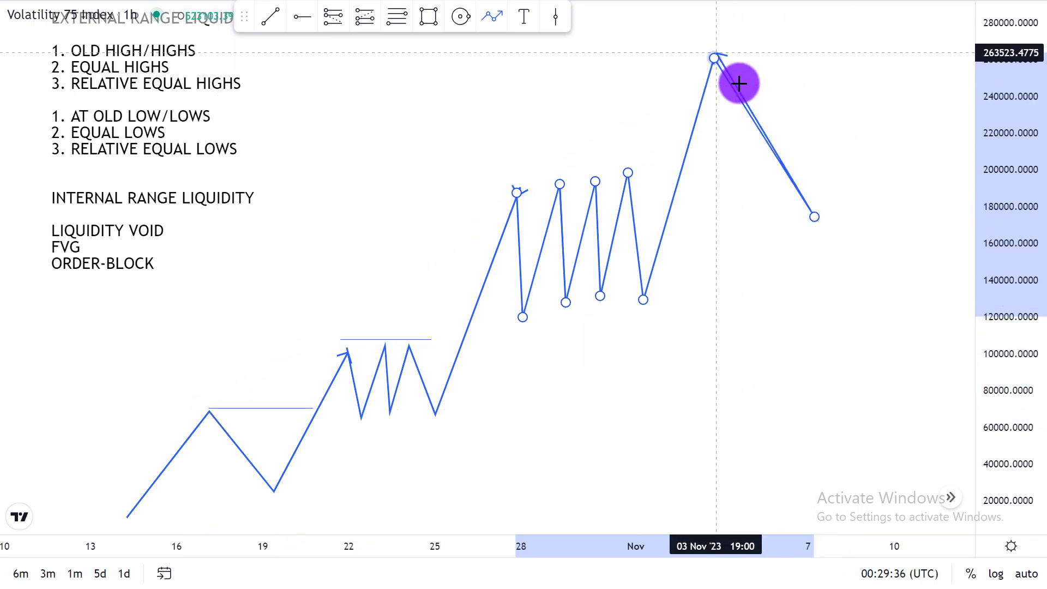
left_click(865, 17)
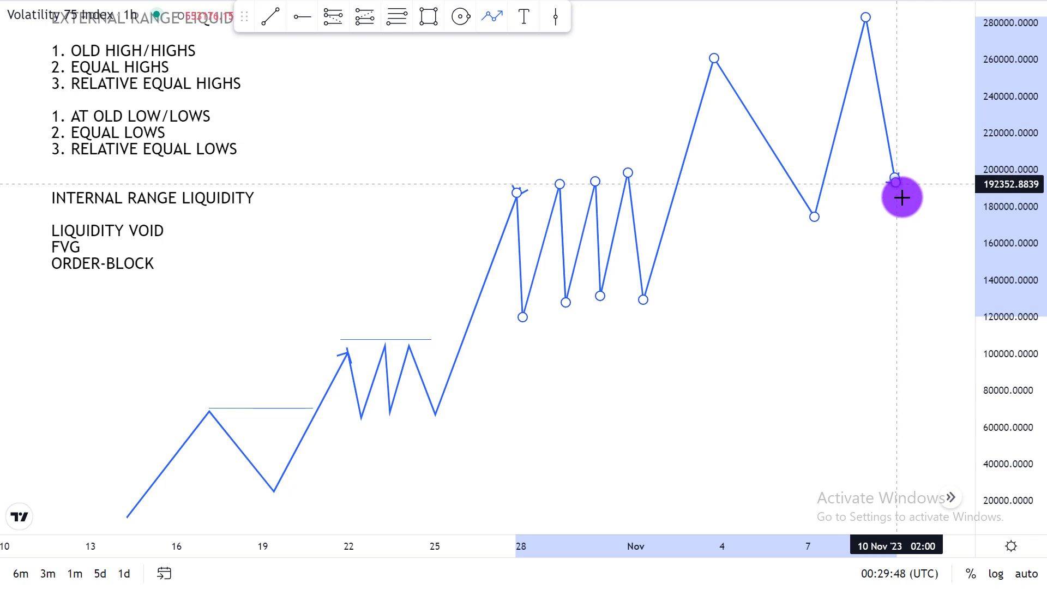
double_click(906, 296)
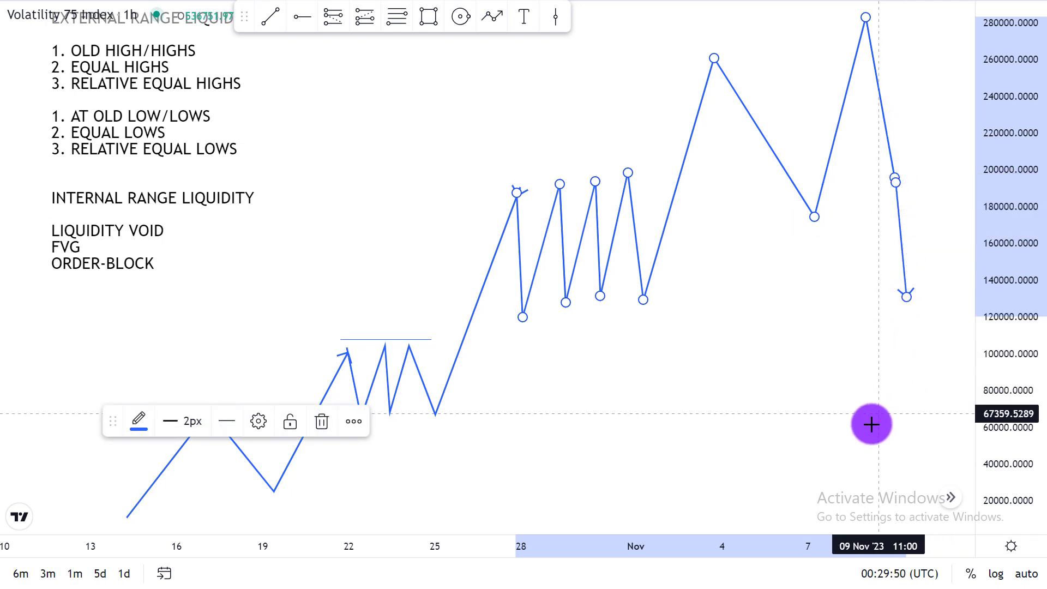
key("Delete")
Step: Start a bearish path in the empty area after the rally, swinging from about 107000 to 1000, up to 85000 and down to −47000
left_click_drag(857, 369, 605, 306)
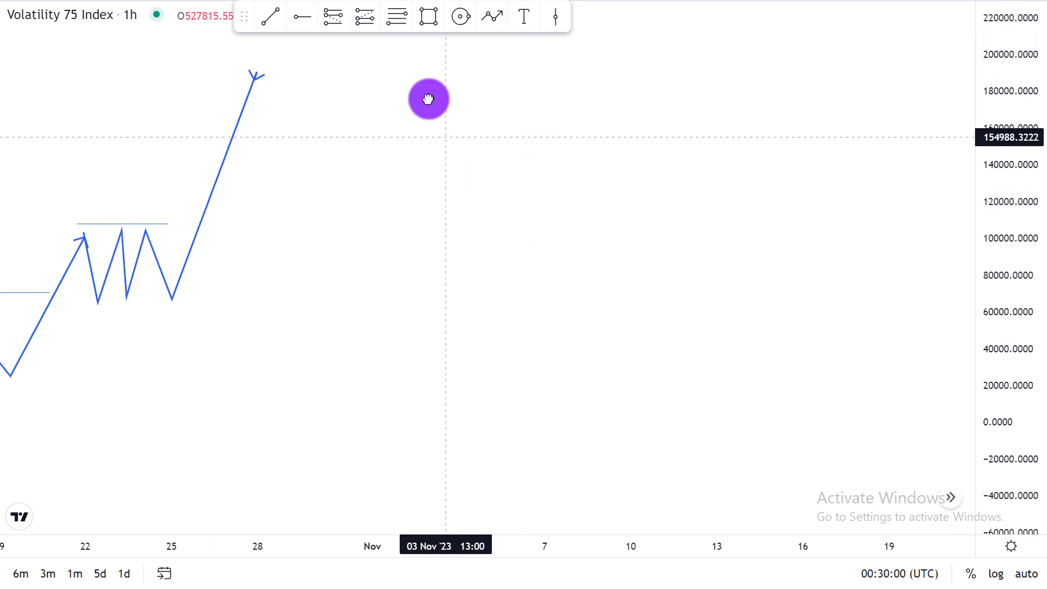
left_click(491, 18)
left_click(277, 121)
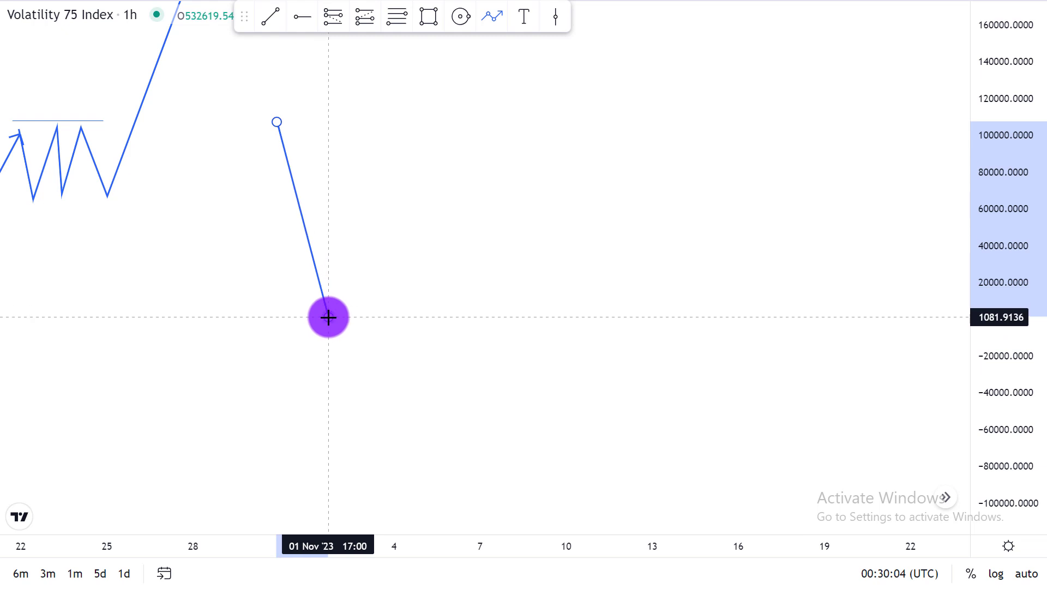
left_click(328, 317)
left_click(424, 162)
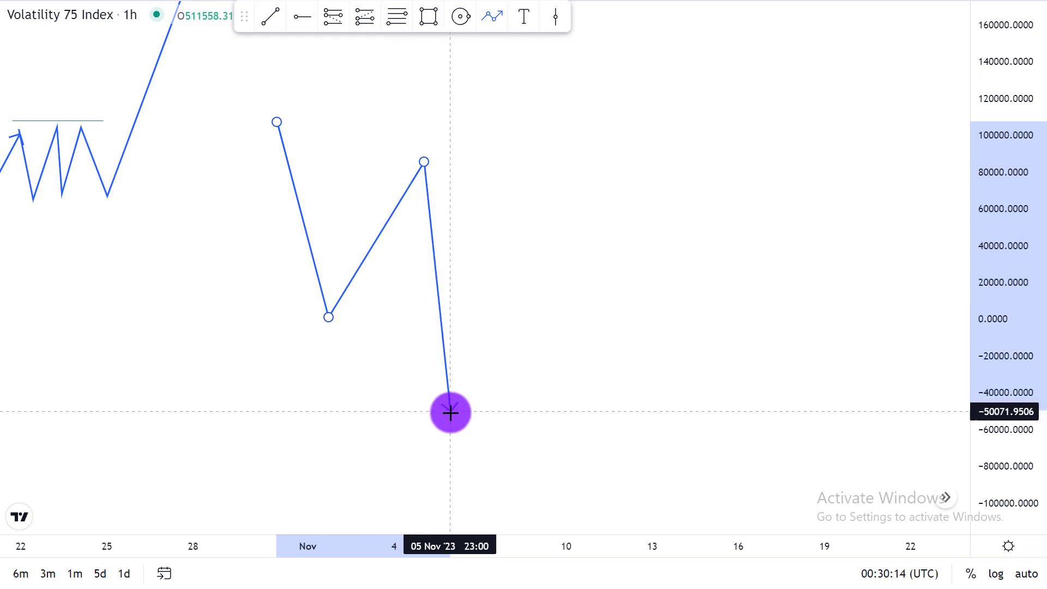
left_click(463, 406)
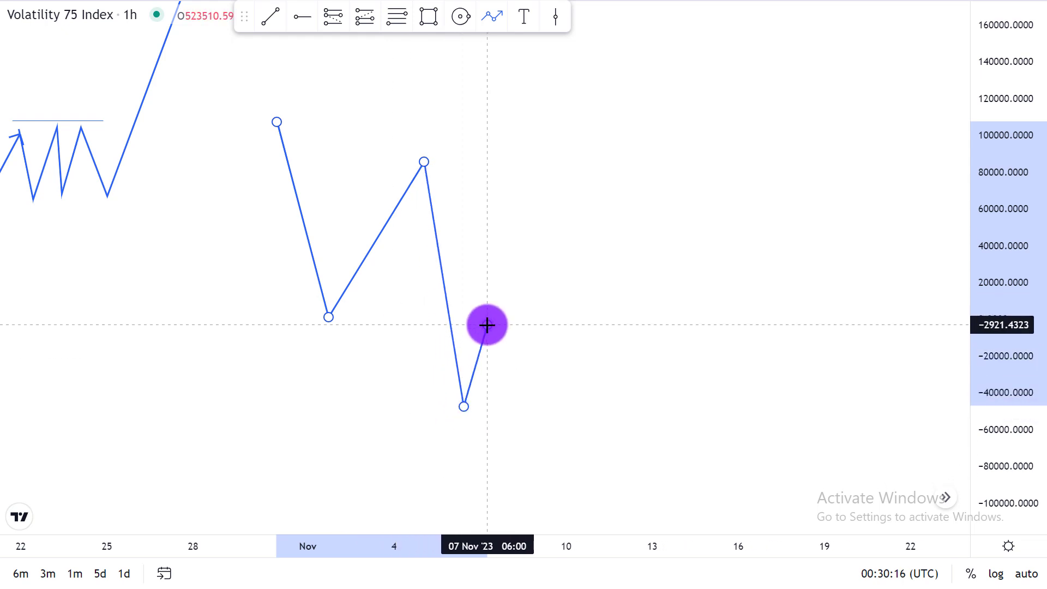
Step: Continue the bearish path with a tight zigzag of relatively equal lows near −40000, followed by a rise to about 32000
left_click(487, 324)
left_click(490, 384)
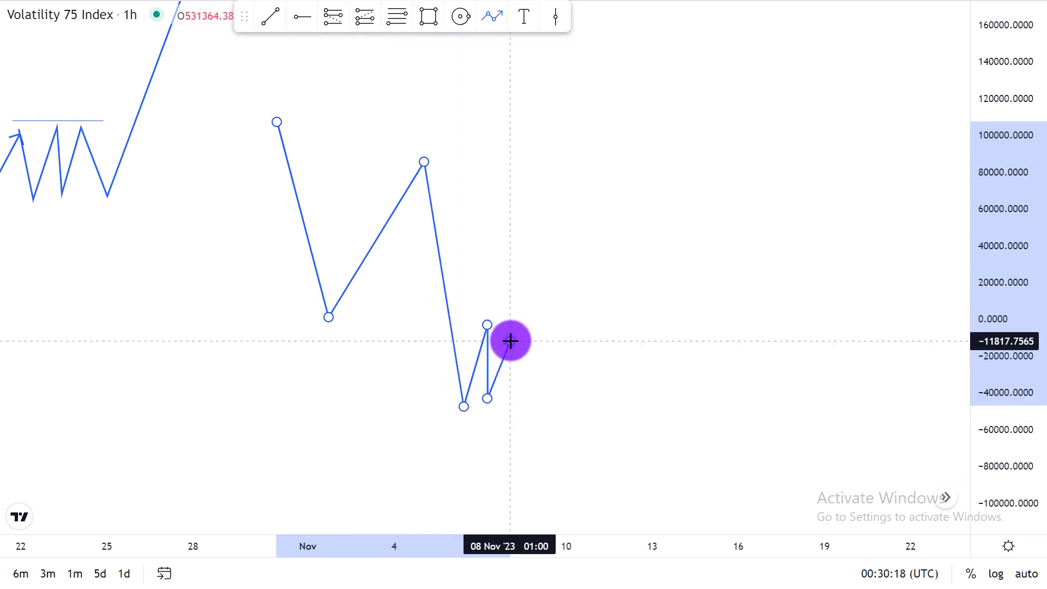
left_click(509, 339)
left_click(502, 386)
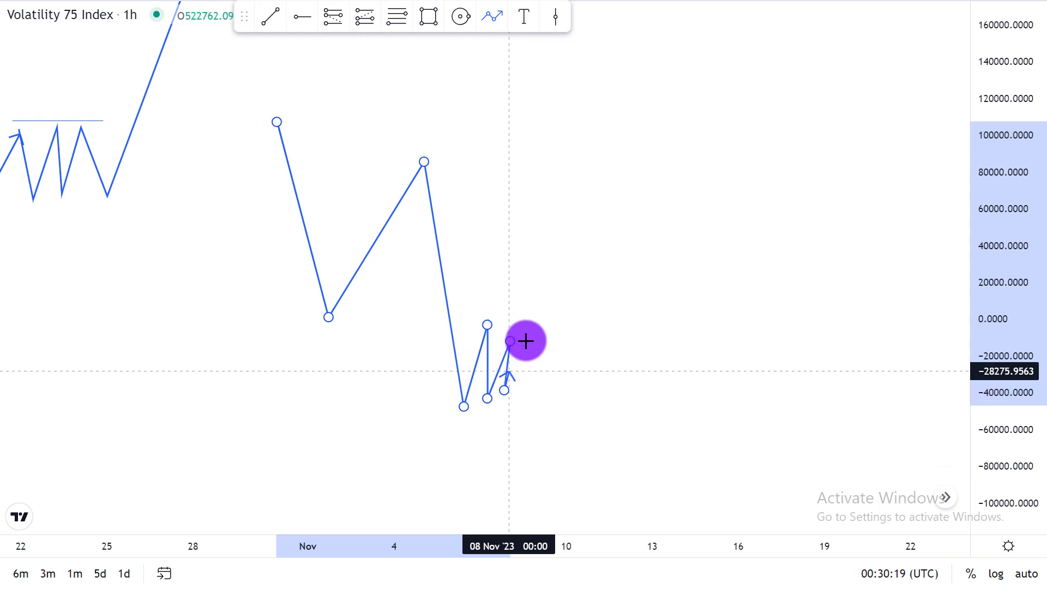
left_click(532, 391)
left_click(583, 260)
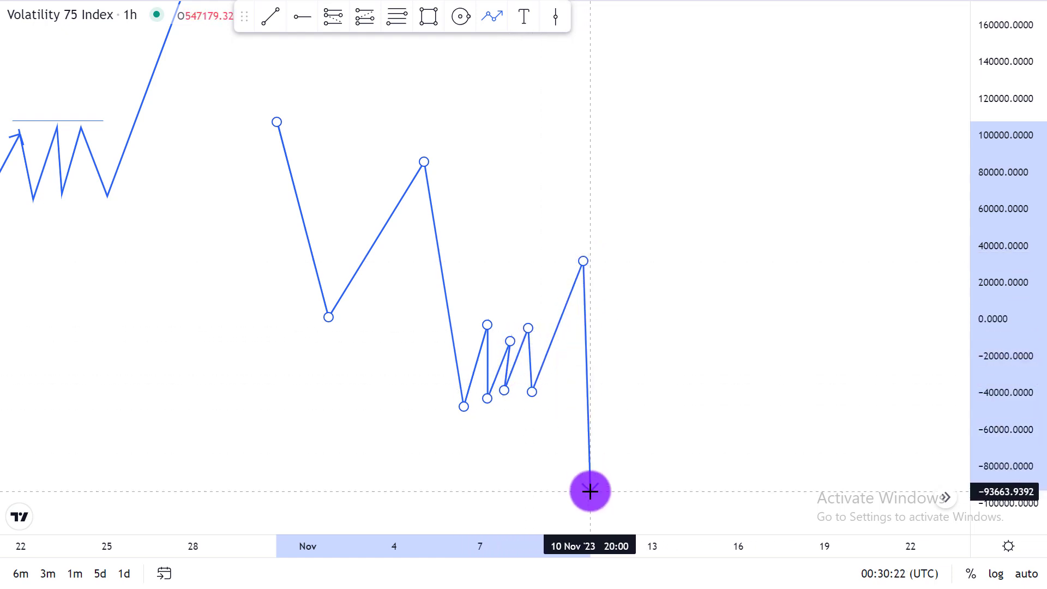
Step: Complete the bearish path with two nearly equal lows near −90000 and a final downward arrow to about −112000
left_click(628, 485)
left_click(664, 368)
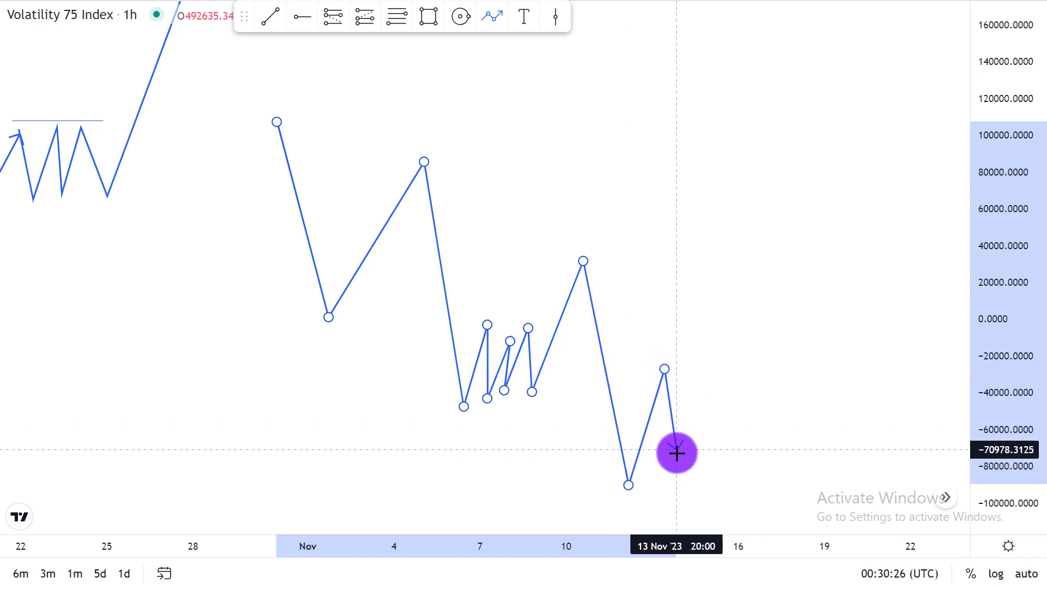
left_click(672, 481)
left_click(703, 373)
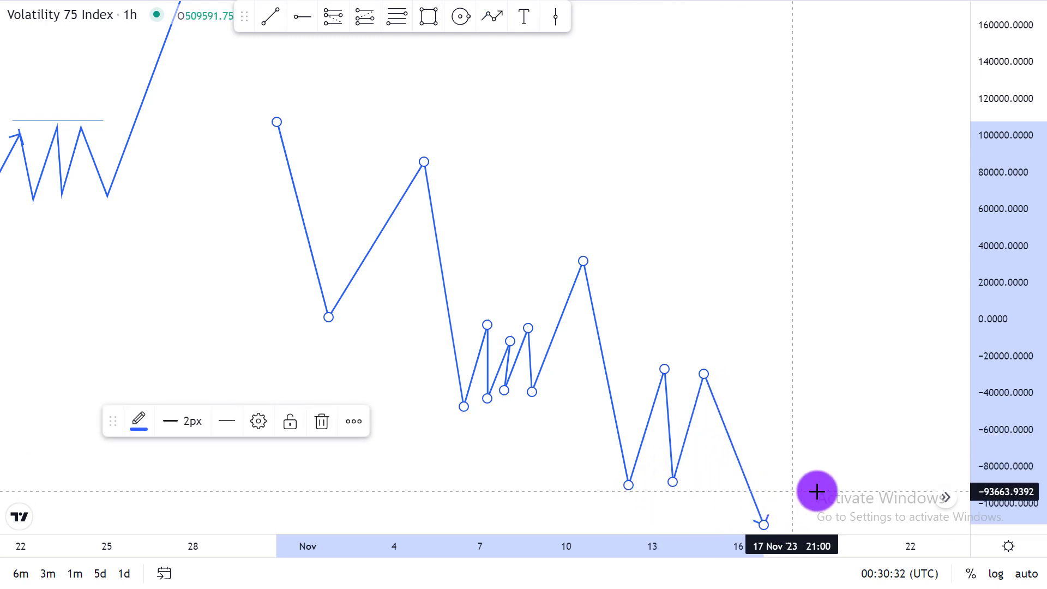
Step: Examine the bullish and bearish path sketches side by side, from the old high through the last drop
left_click_drag(833, 467, 831, 401)
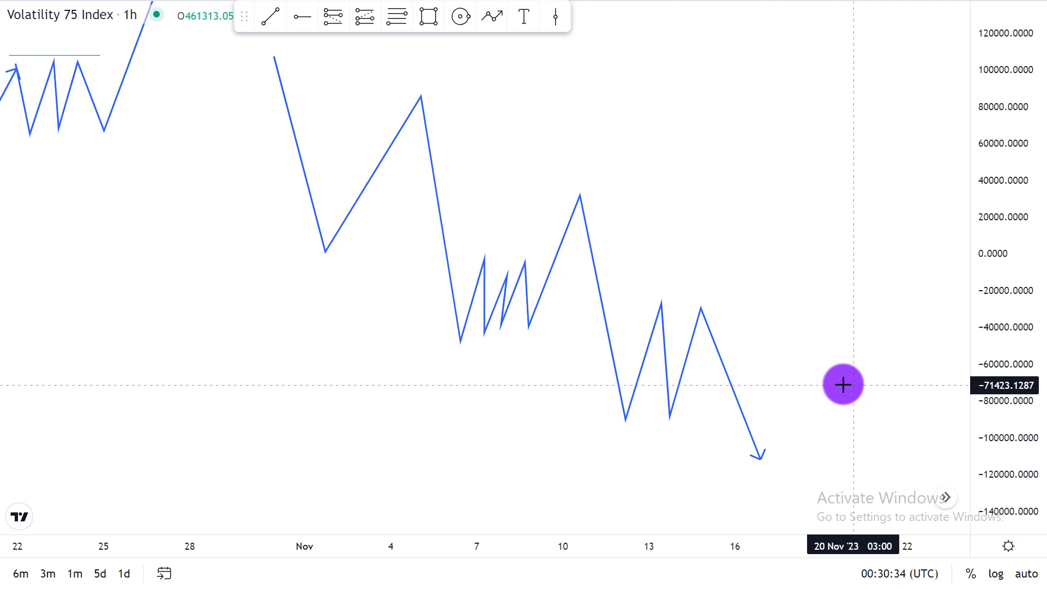
left_click_drag(834, 216, 932, 542)
scroll(953, 542, "down", 5)
left_click_drag(847, 254, 813, 133)
left_click_drag(817, 206, 811, 160)
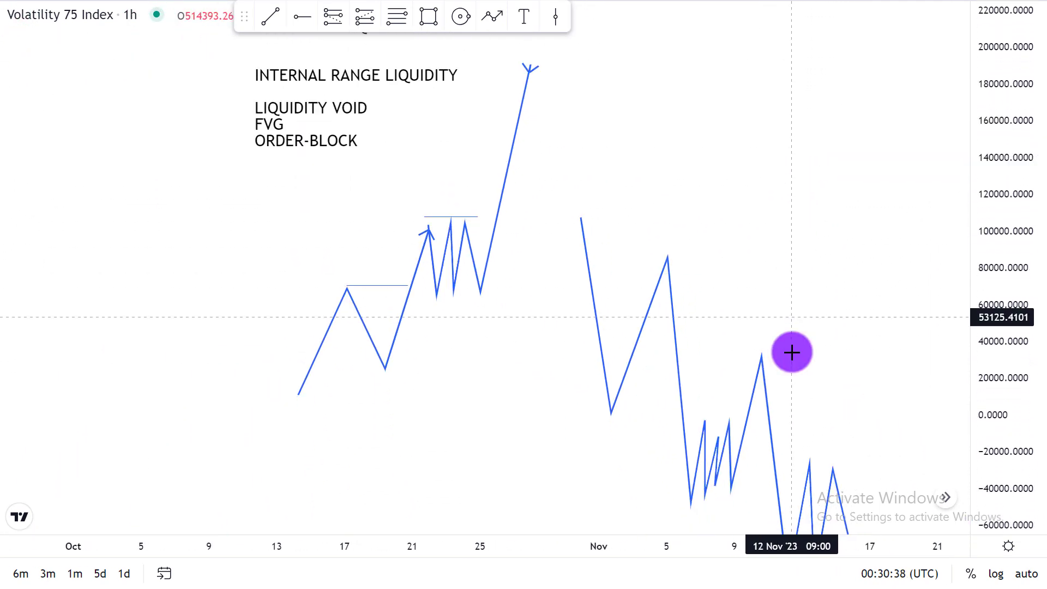
left_click_drag(772, 254, 739, 149)
scroll(774, 241, "up", 3)
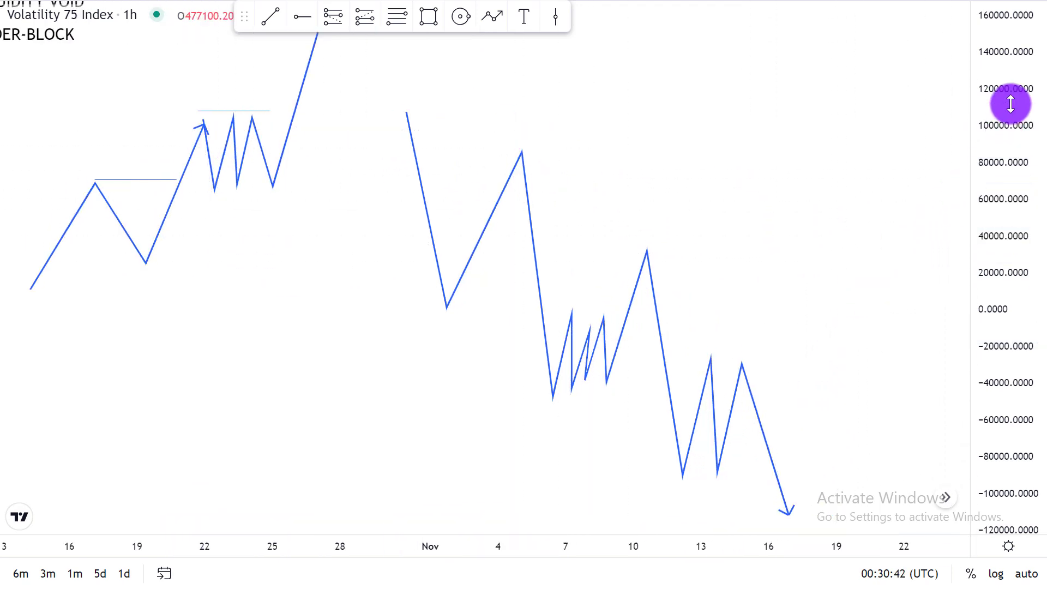
Step: Check the liquidity notes above the sketches and bring the Volatility 75 candles from 17 to 30 Nov into close view
left_click_drag(1010, 103, 954, 212)
scroll(855, 208, "down", 5)
left_click_drag(848, 220, 872, 430)
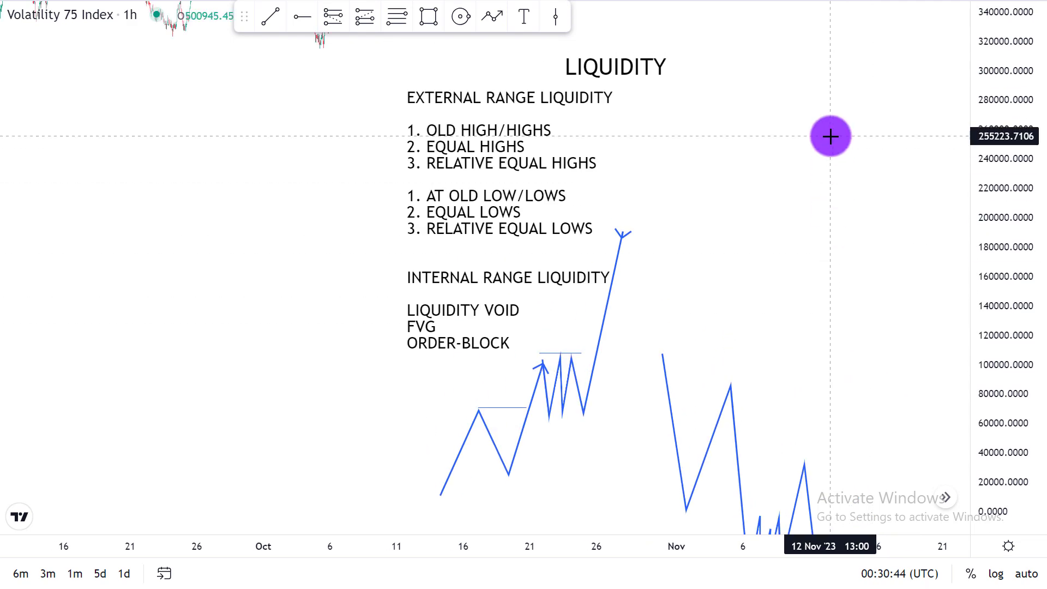
left_click_drag(830, 136, 893, 521)
scroll(758, 330, "up", 5)
left_click_drag(784, 338, 409, 436)
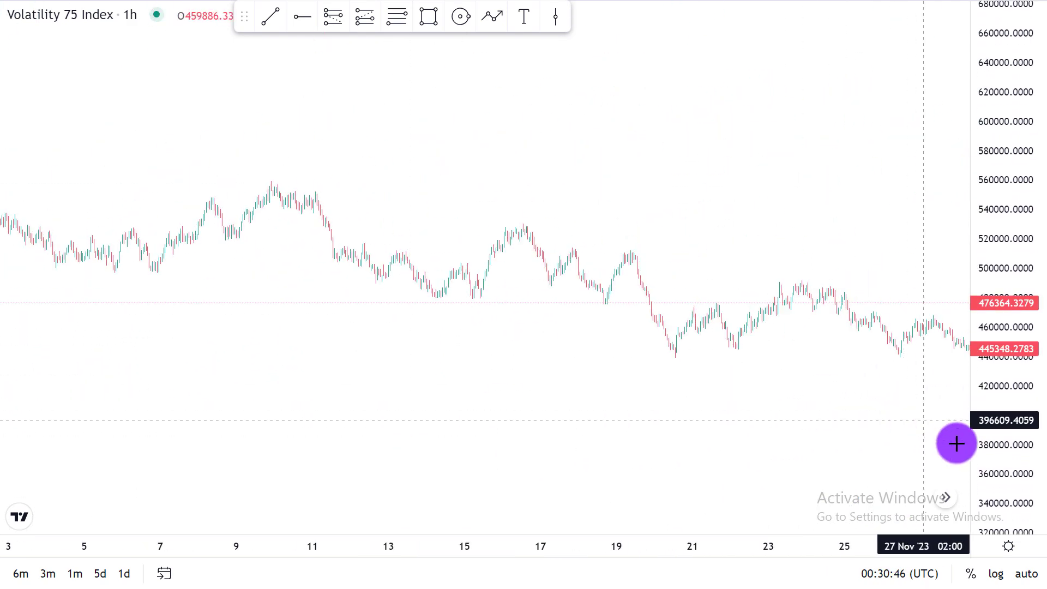
left_click_drag(1002, 390, 990, 95)
scroll(918, 433, "up", 5)
left_click_drag(889, 410, 753, 350)
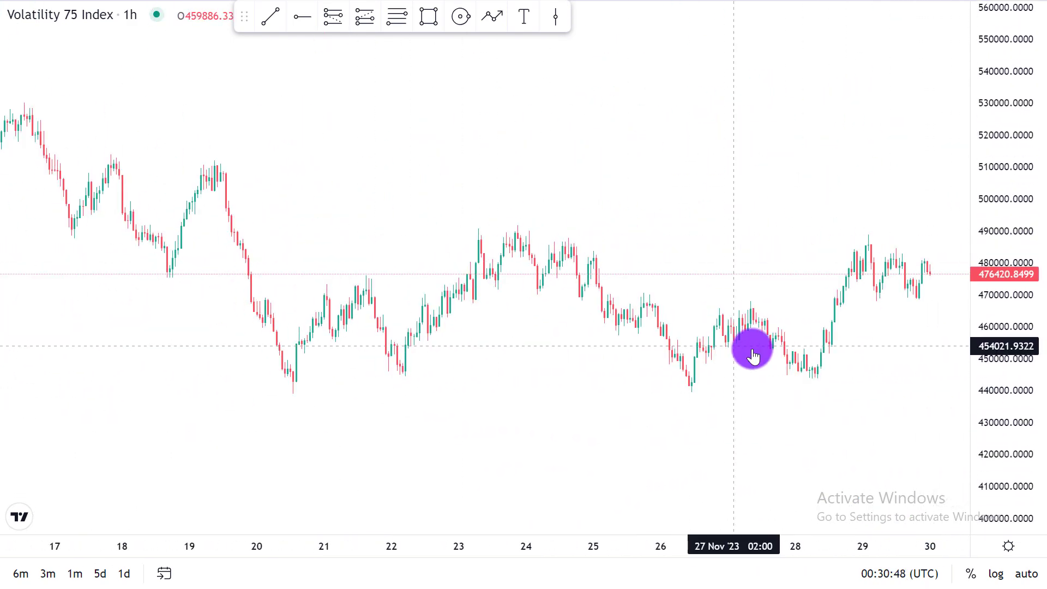
Step: Examine the hourly candles from 24 to 30 Nov up close
left_click_drag(1002, 397, 1008, 199)
scroll(908, 372, "up", 4)
left_click_drag(860, 375, 766, 232)
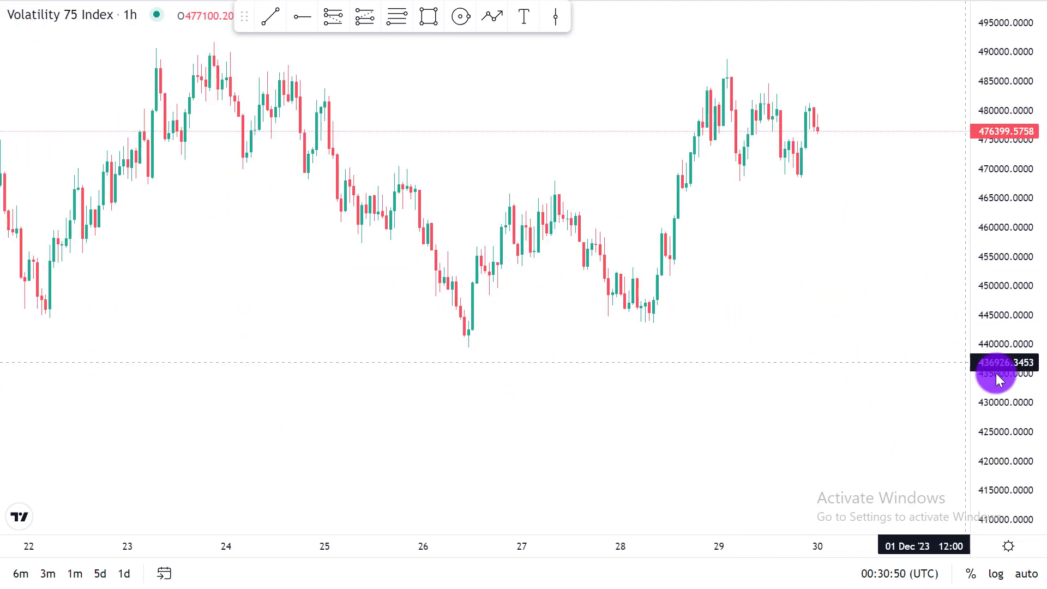
left_click_drag(996, 394, 1005, 292)
scroll(695, 319, "up", 3)
left_click_drag(696, 319, 841, 429)
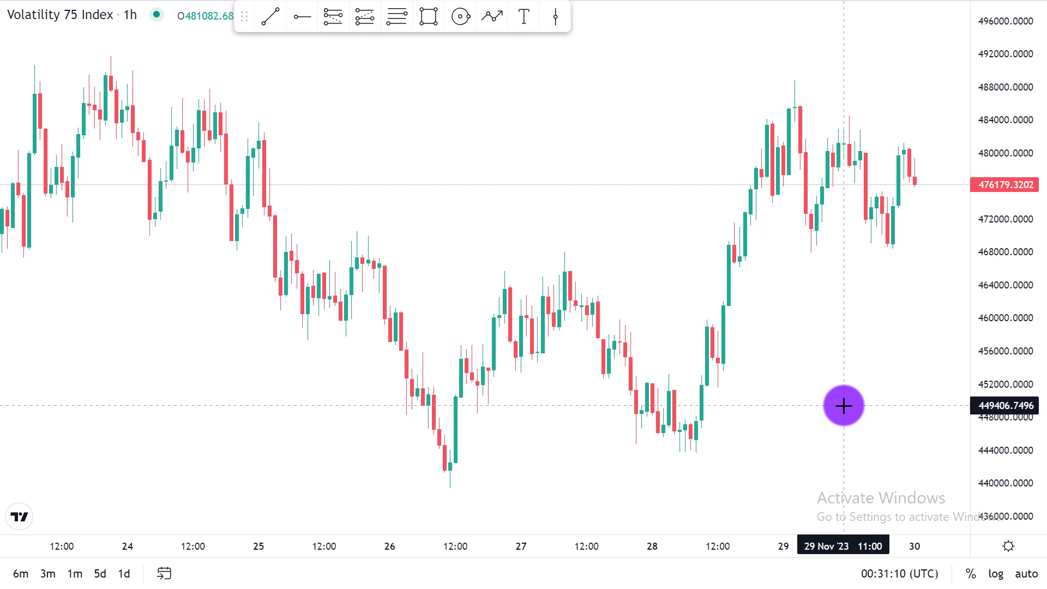
Step: Leave full-screen view and set the chart interval to 24 hours
type("1")
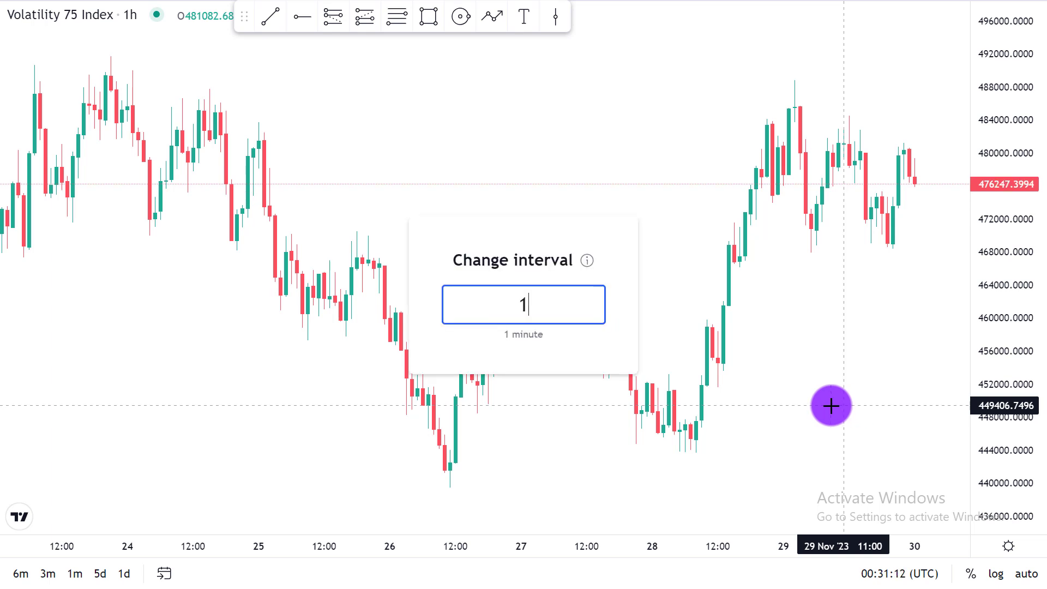
left_click(140, 13)
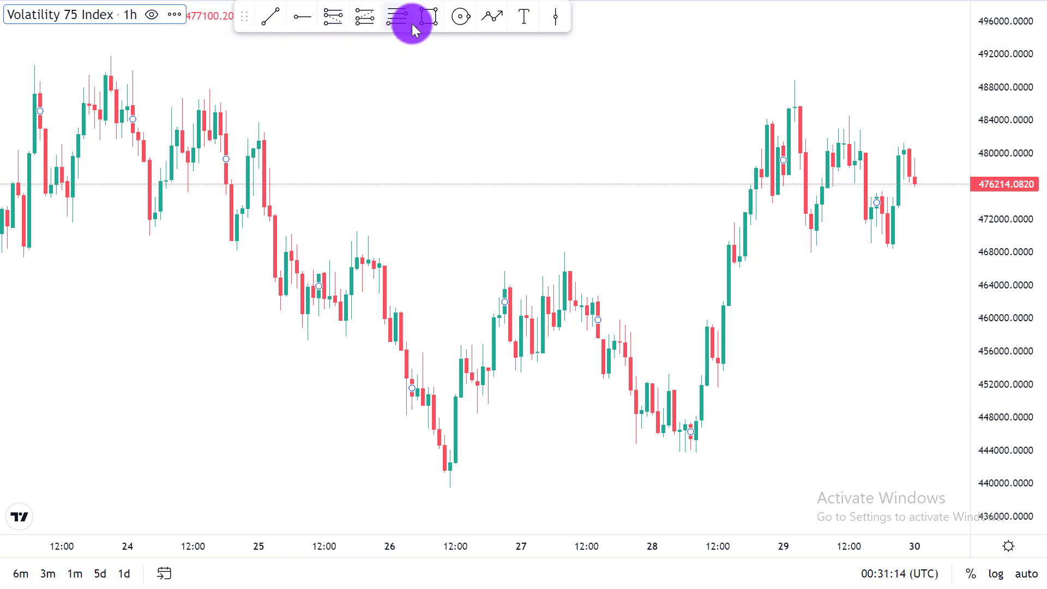
mouse_move(610, 2)
left_click(513, 67)
key("F11")
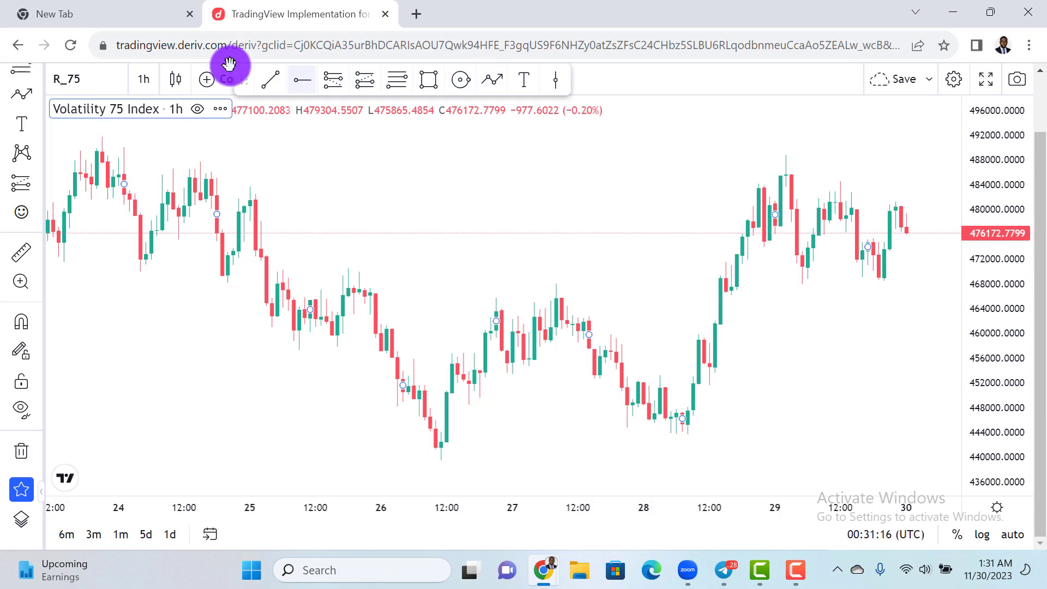
left_click(146, 86)
left_click(163, 467)
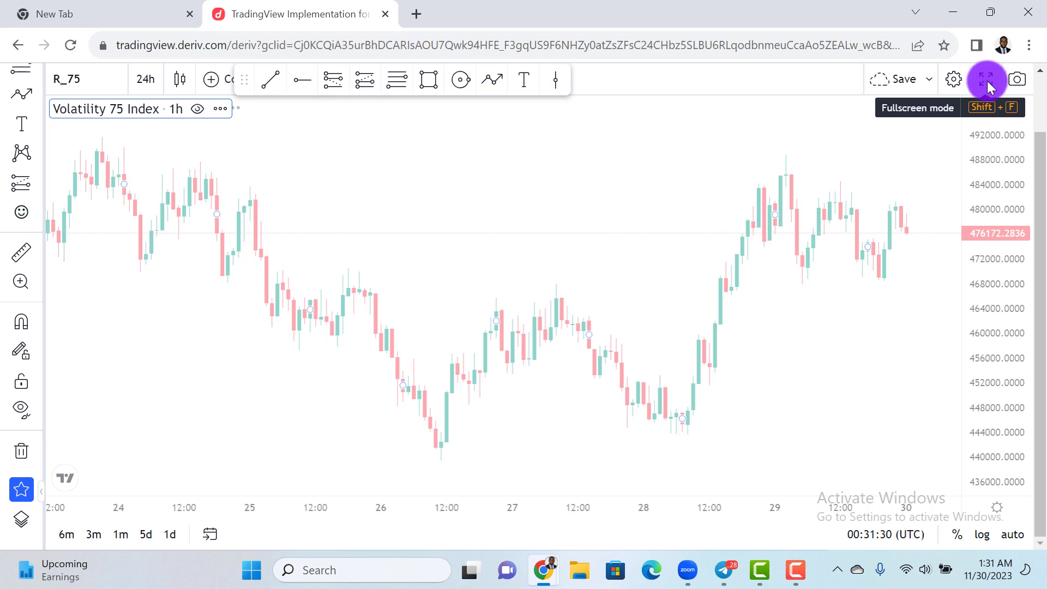
Step: Switch the chart interval to 8 hours and back to 24 hours, and return the chart to full screen
left_click(143, 87)
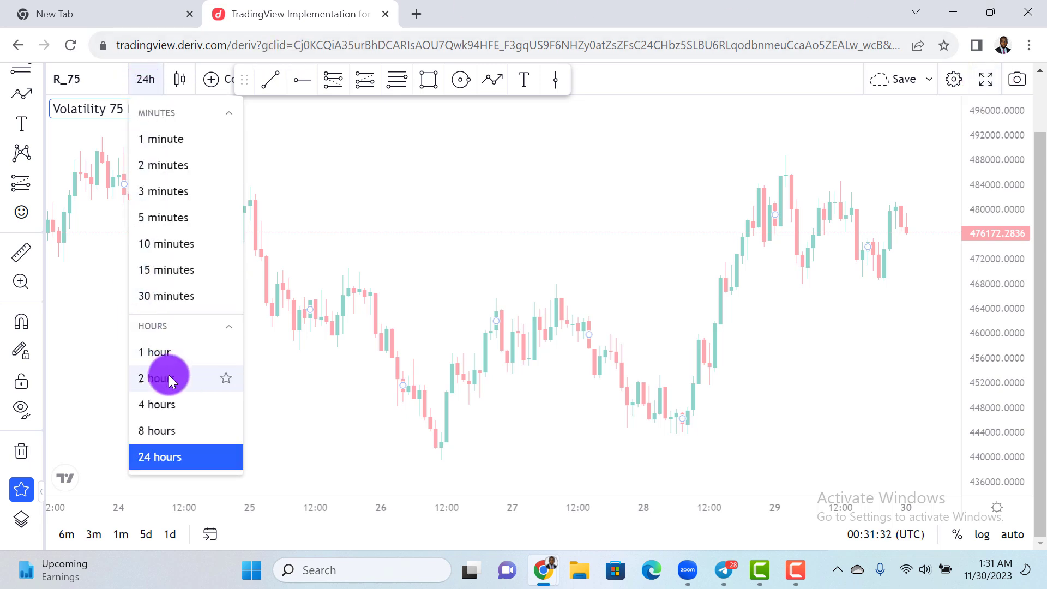
left_click(170, 432)
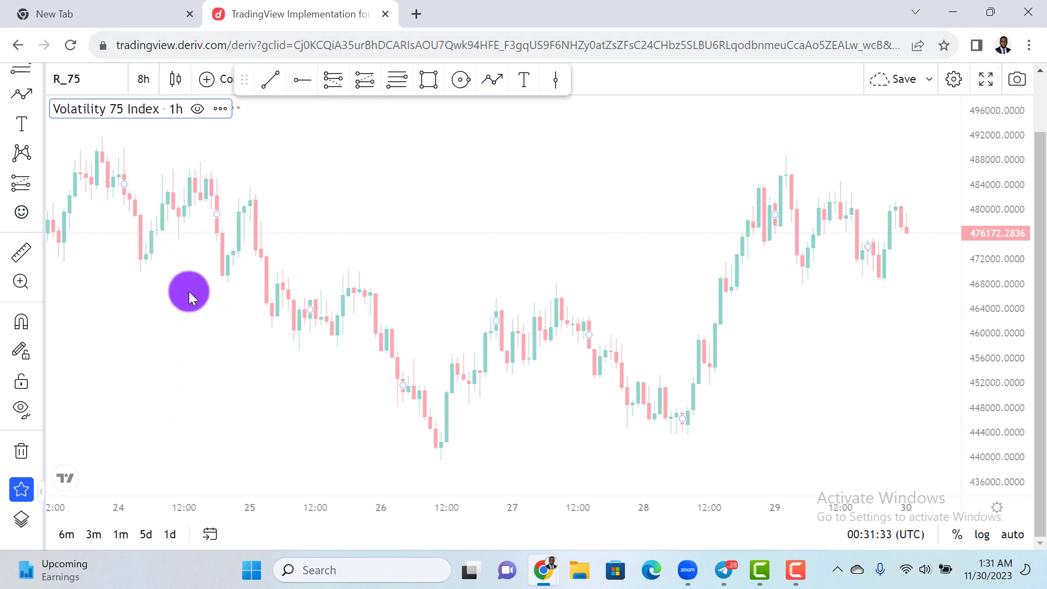
left_click(149, 75)
left_click(172, 462)
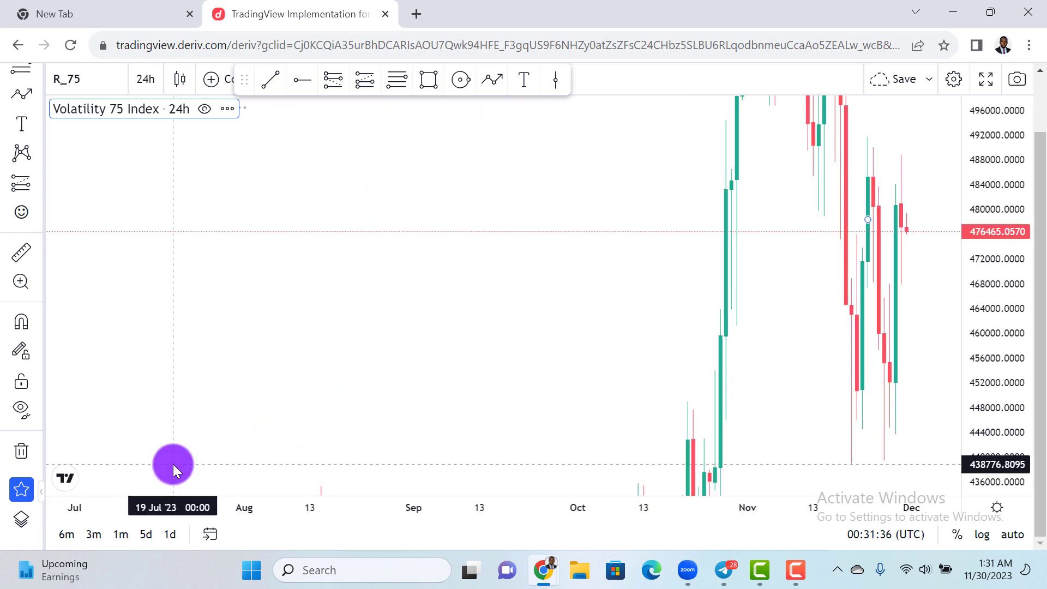
scroll(457, 374, "up", 8)
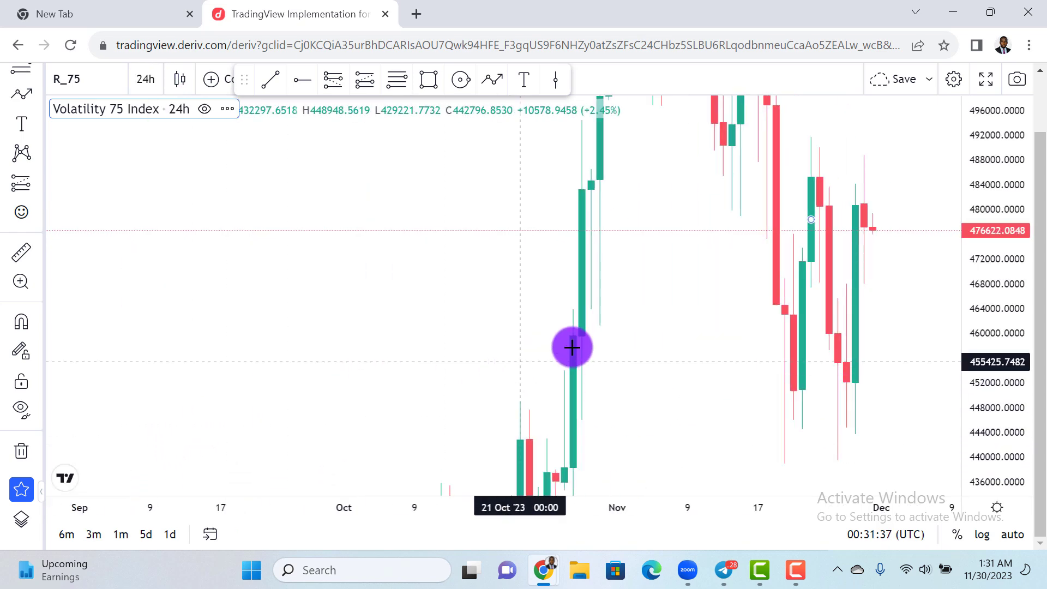
left_click(987, 93)
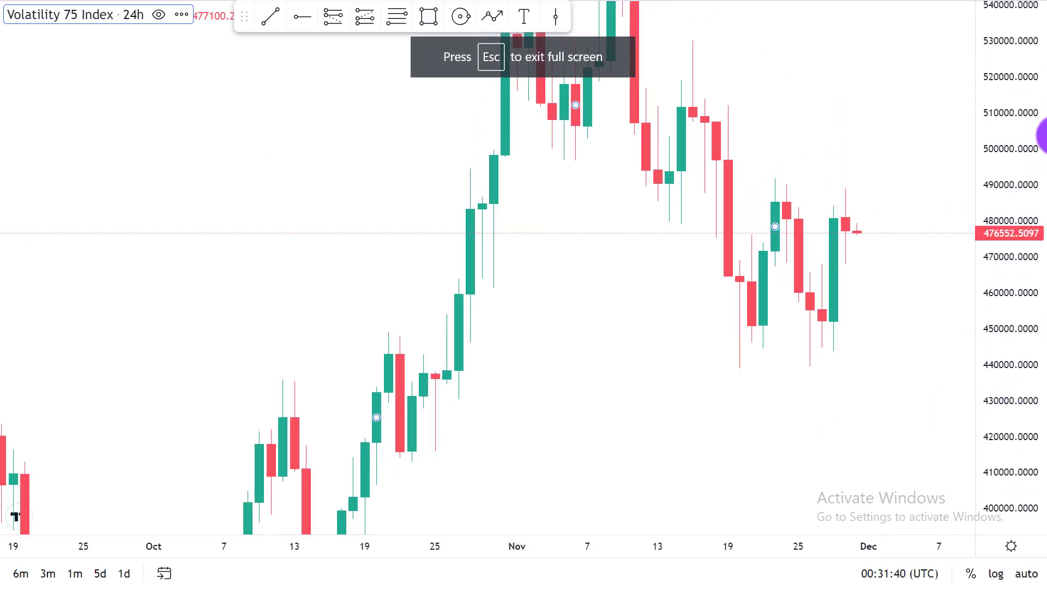
Step: Draw a horizontal trend line at the 24 Sep low, at about 323769, ending at the 4 Oct candle
left_click_drag(1001, 169, 922, 414)
scroll(872, 355, "down", 6)
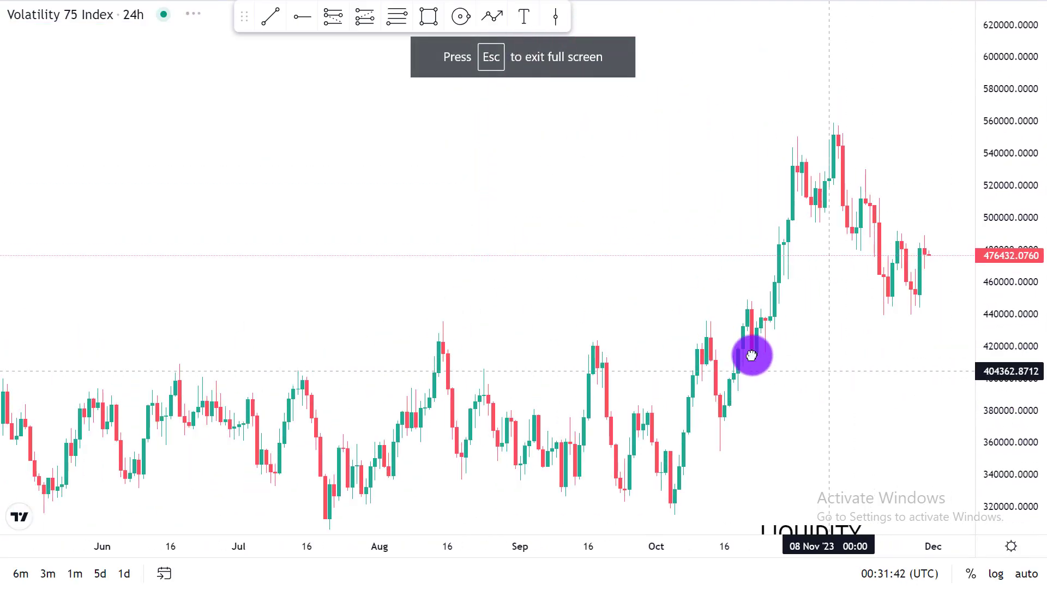
left_click_drag(757, 401, 755, 358)
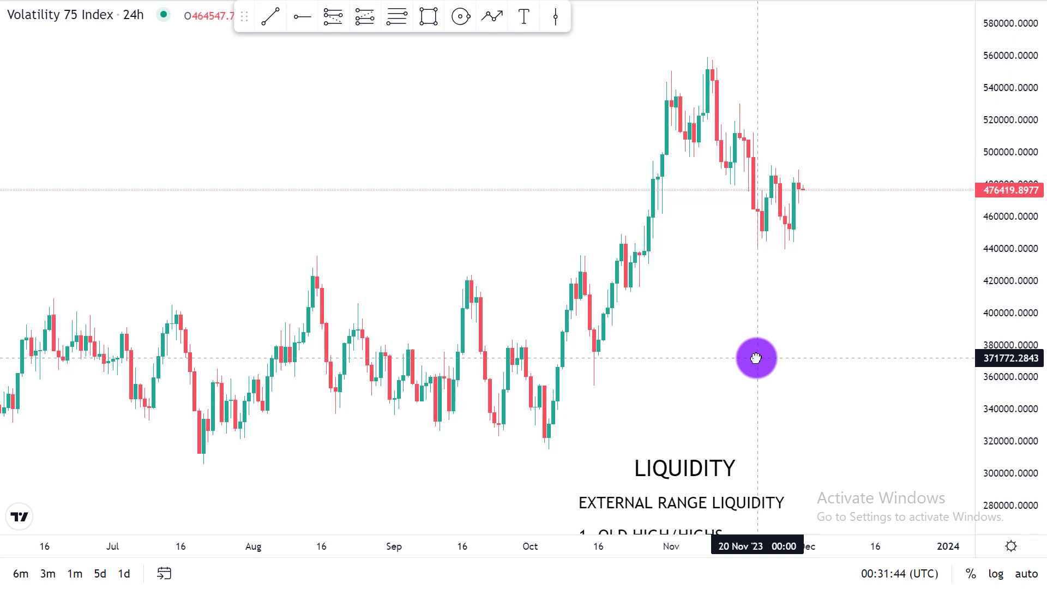
scroll(752, 362, "up", 2)
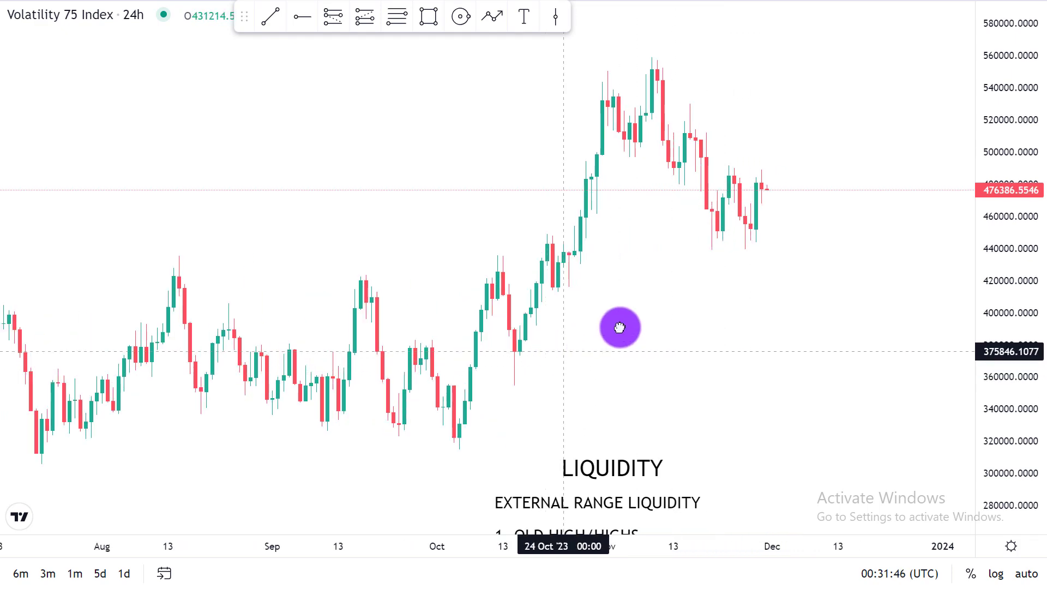
left_click_drag(620, 327, 822, 303)
scroll(822, 303, "up", 5)
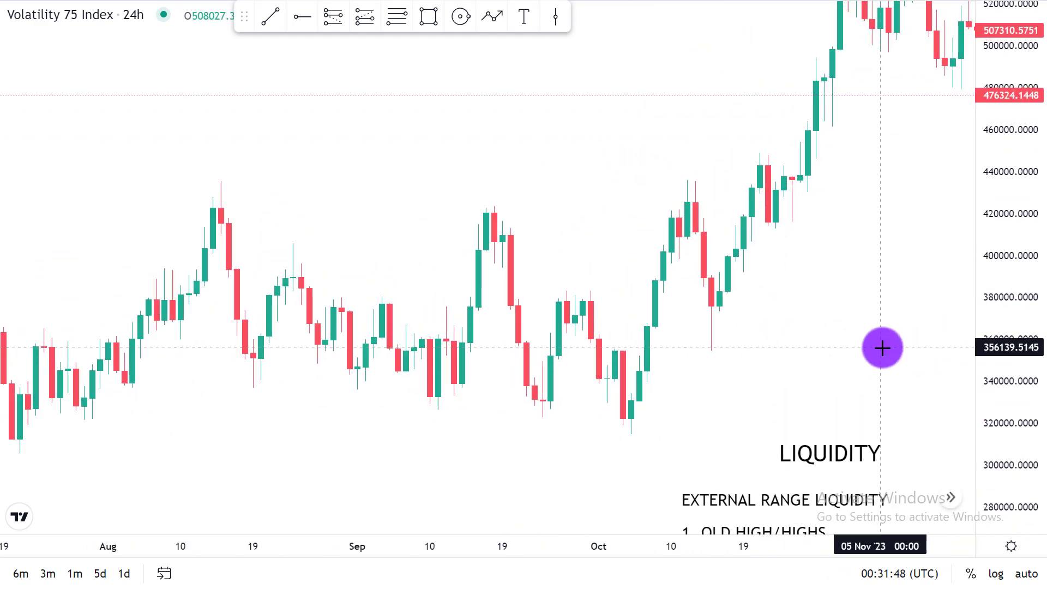
left_click_drag(750, 377, 737, 387)
left_click_drag(479, 176, 386, 186)
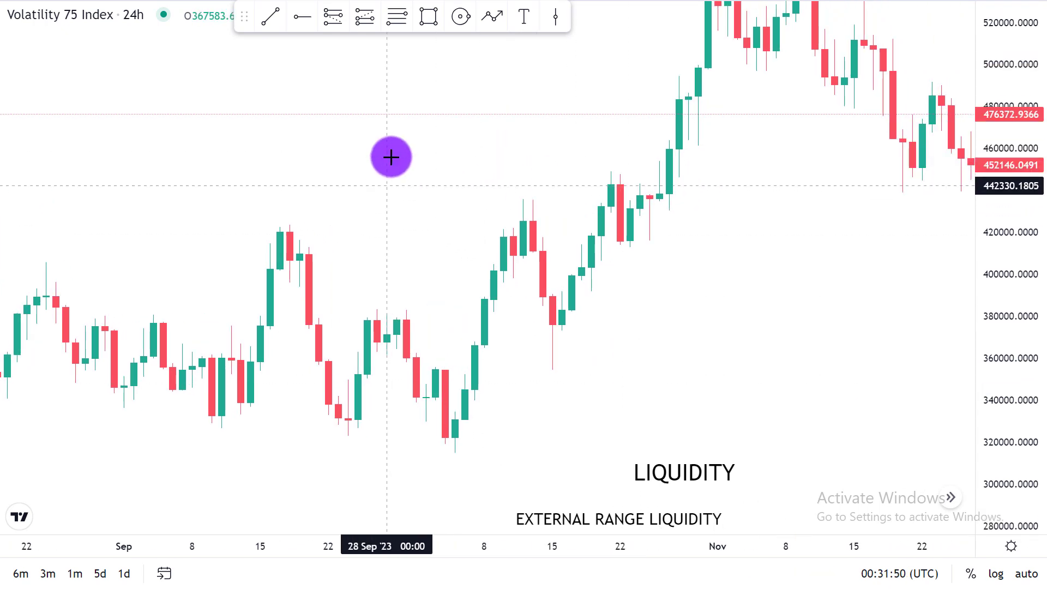
left_click(279, 20)
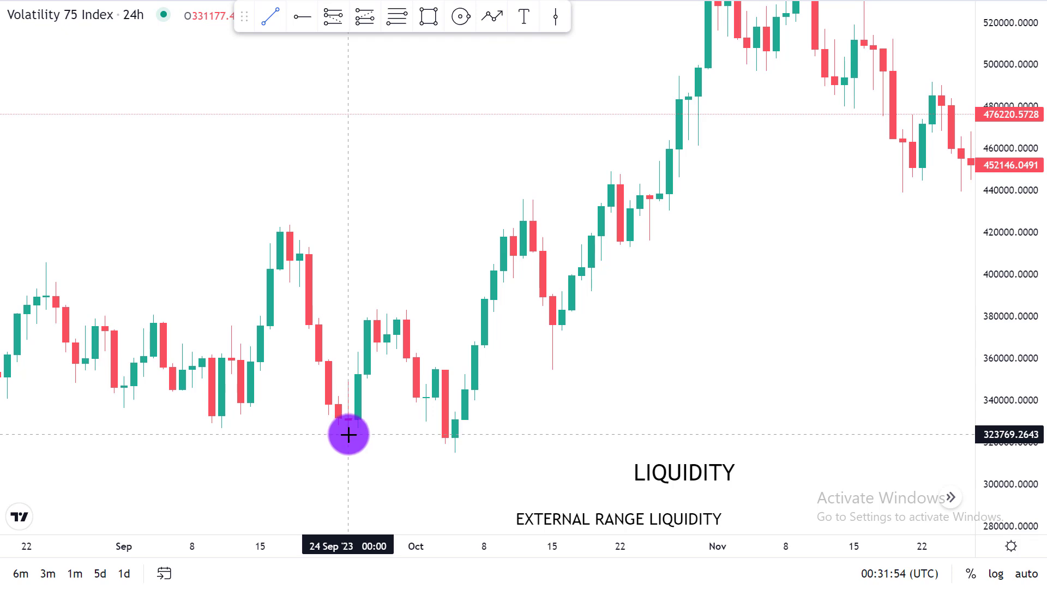
left_click_drag(348, 434, 449, 433)
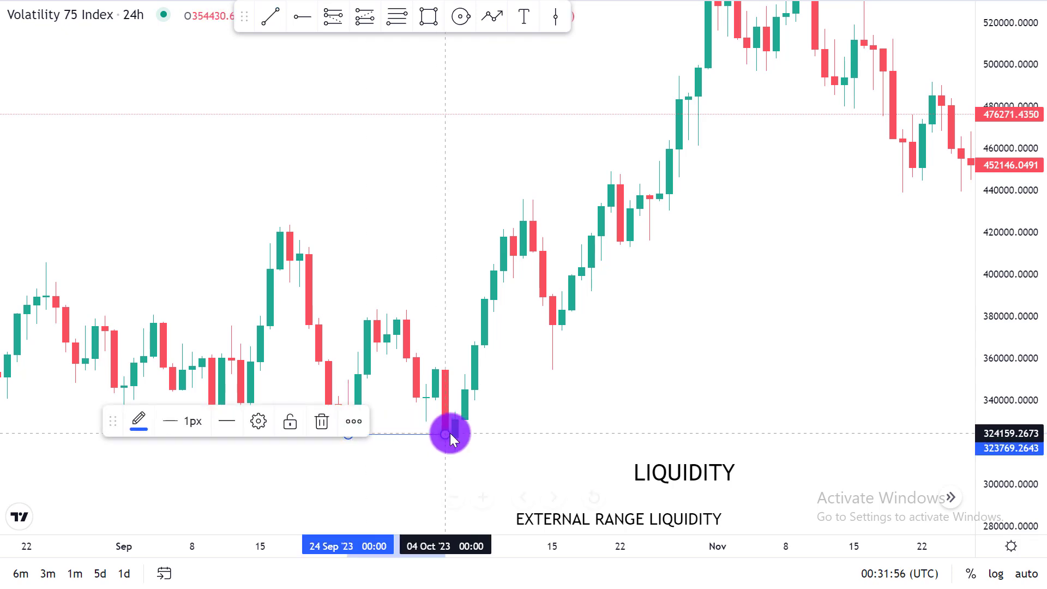
Step: Place a copy of the low's trend line on the early October swing high at about 355359, starting at 2 Oct
scroll(421, 283, "down", 5)
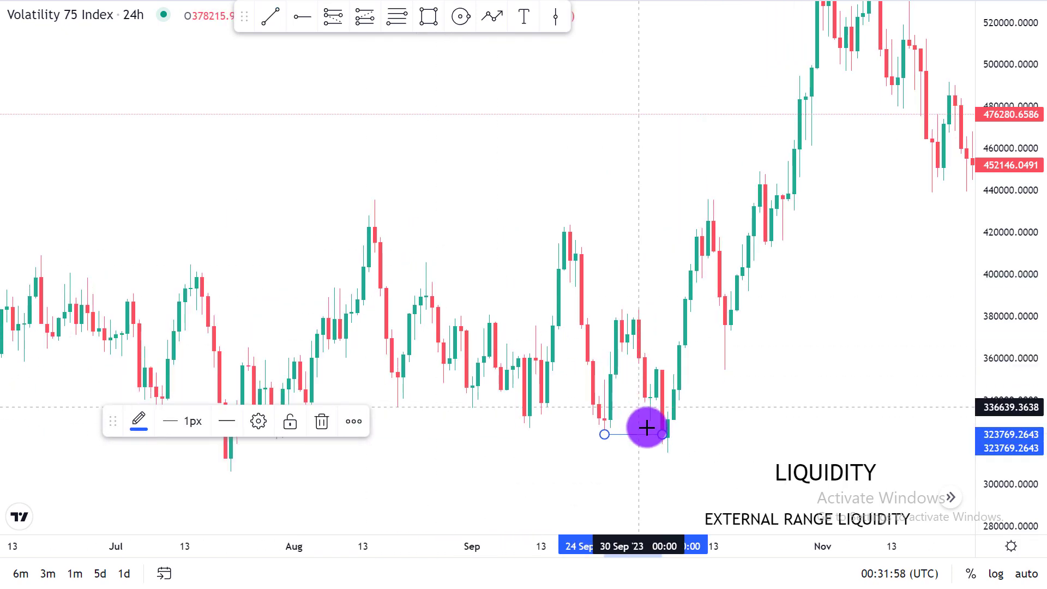
scroll(649, 446, "up", 4)
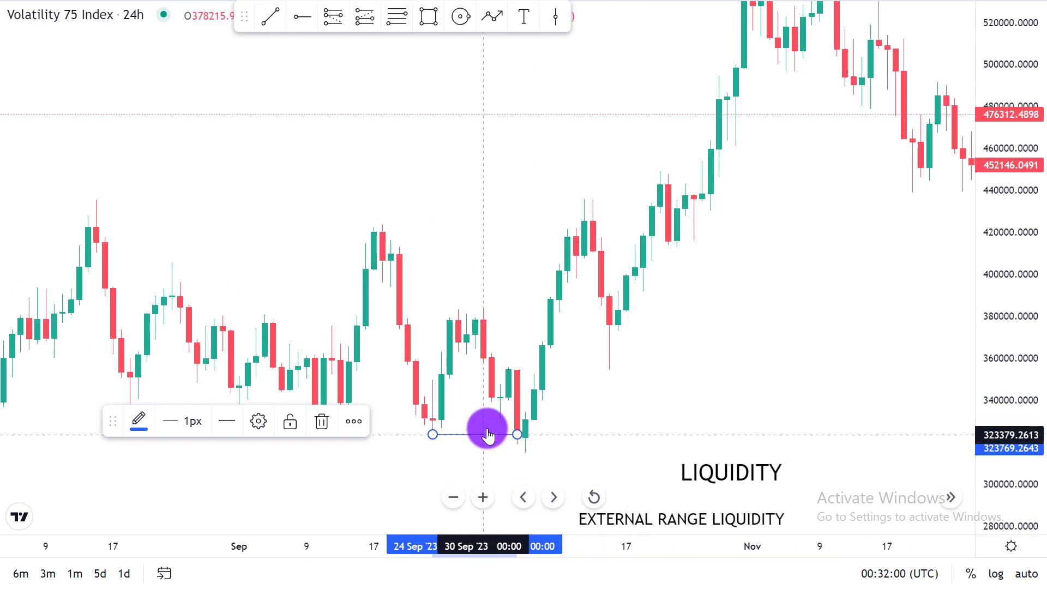
left_click_drag(488, 434, 549, 358)
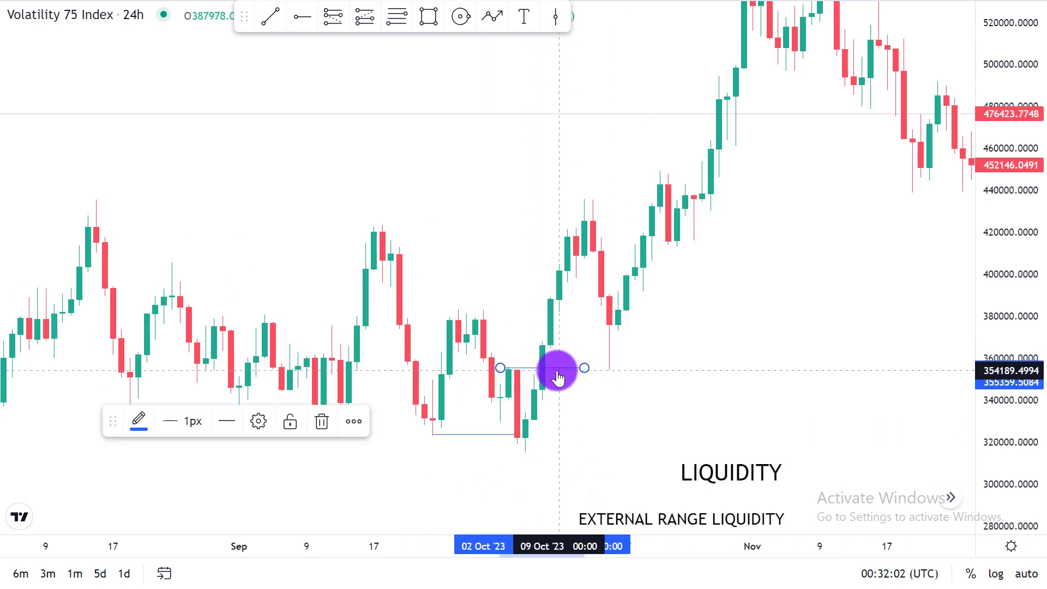
left_click(688, 346)
scroll(741, 362, "down", 3)
Step: Place another copy of the trend line across the equal highs of late September at about 383626, from 26 Sep to 6 Oct
left_click_drag(764, 364, 584, 347)
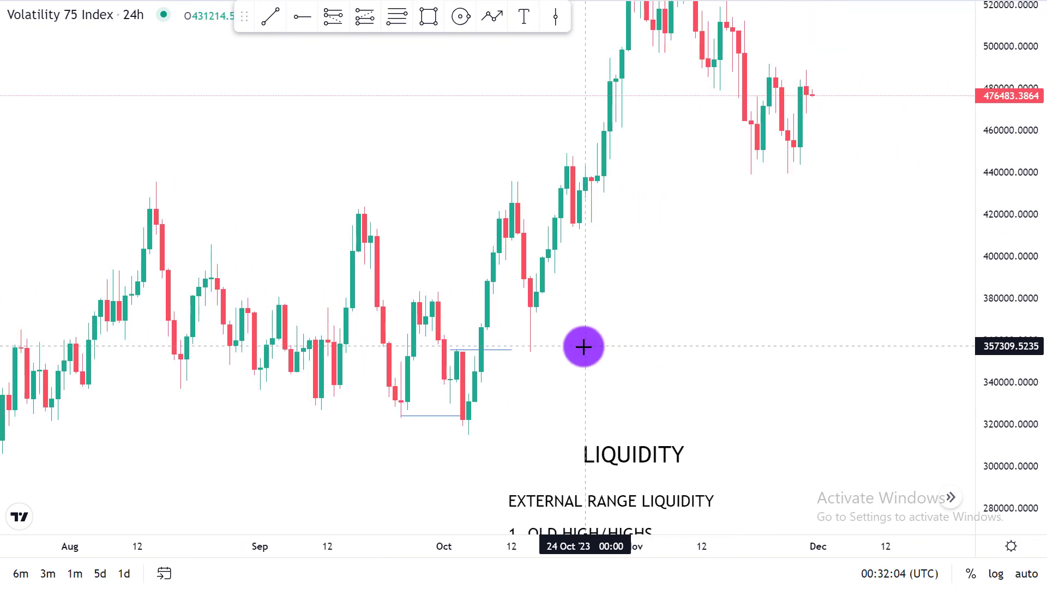
mouse_move(452, 212)
left_mouse_down()
mouse_move(470, 215)
mouse_move(462, 213)
left_mouse_up()
scroll(556, 321, "up", 1)
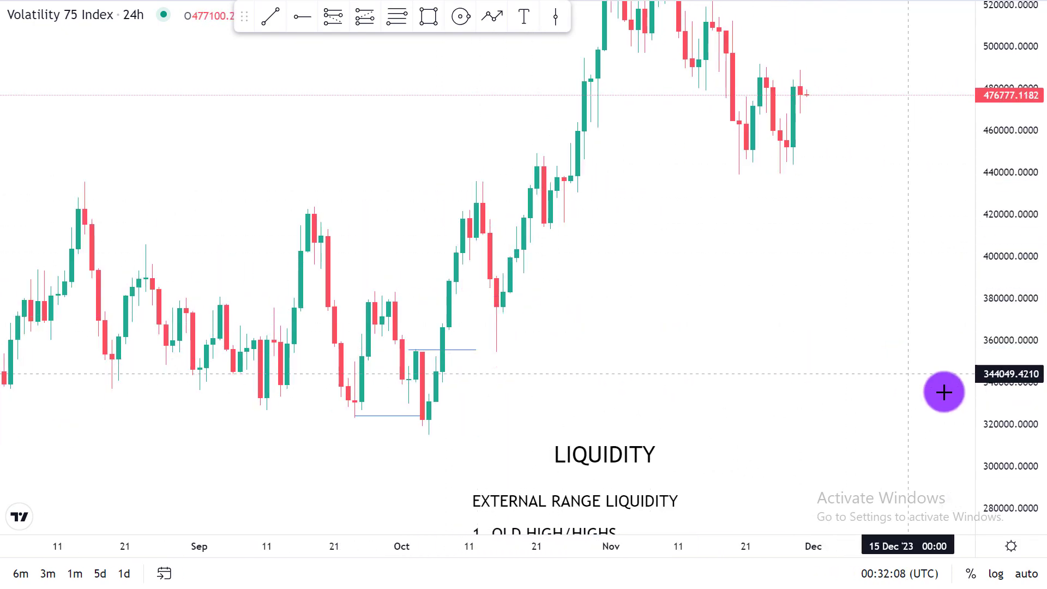
left_click_drag(1003, 390, 1003, 319)
scroll(458, 332, "up", 4)
left_click_drag(501, 324, 885, 323)
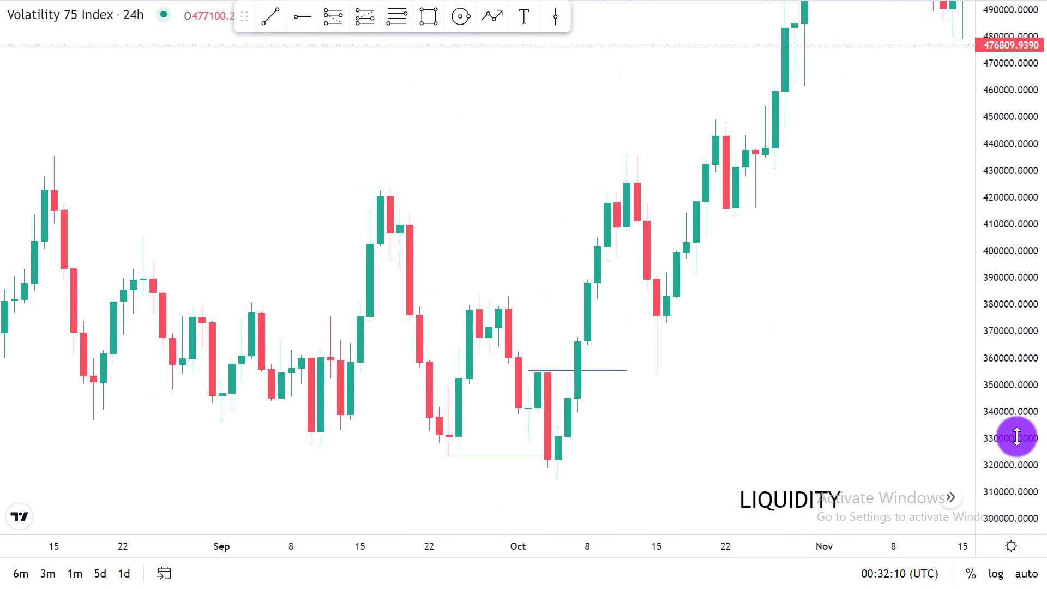
left_click_drag(1016, 437, 1008, 335)
scroll(725, 391, "up", 2)
left_click_drag(708, 388, 813, 309)
scroll(785, 365, "up", 1)
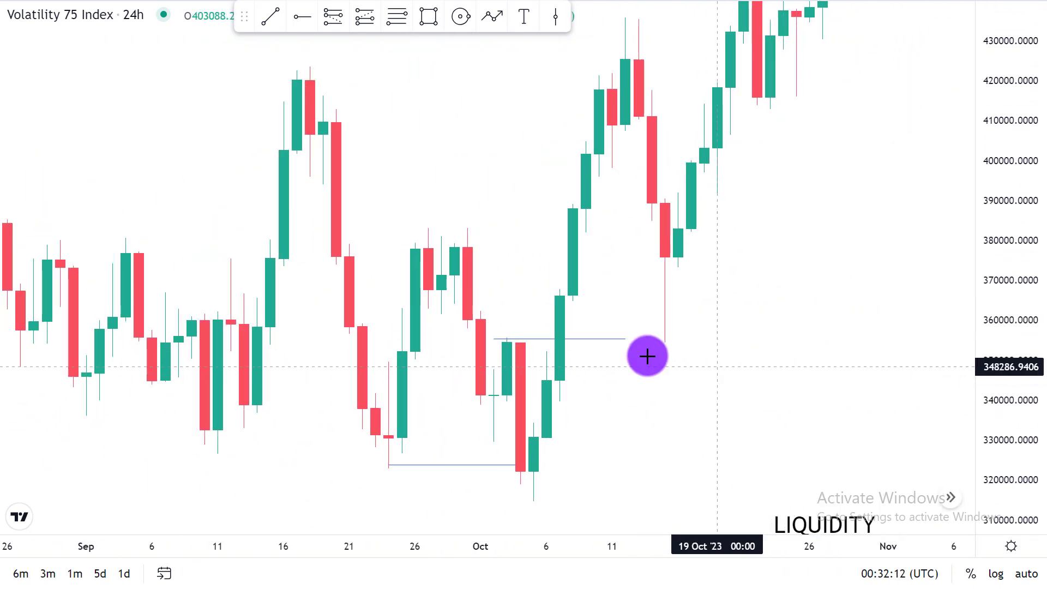
left_click(550, 340)
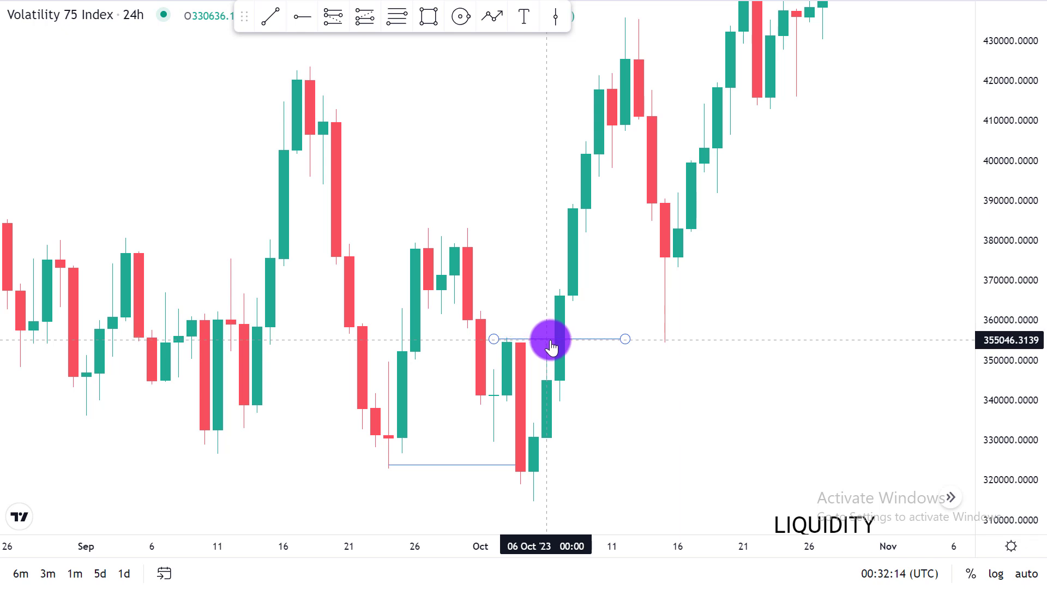
mouse_move(551, 345)
left_mouse_down()
mouse_move(547, 241)
mouse_move(474, 215)
left_mouse_up()
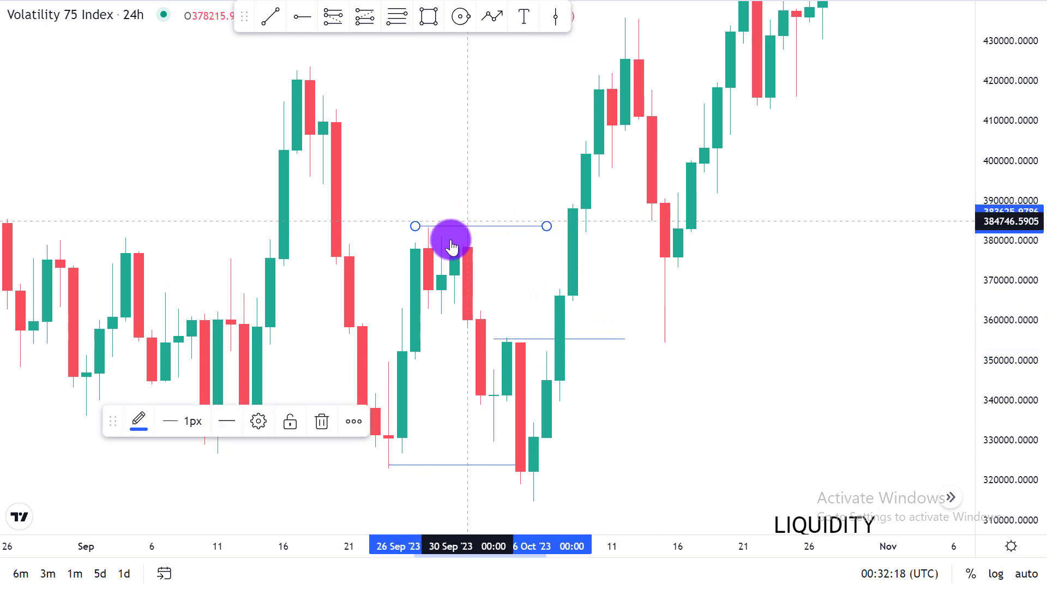
Step: Extend the right end of the line over the equal highs to about 7 Oct, where price breaks through
left_click(467, 243)
left_click(544, 224)
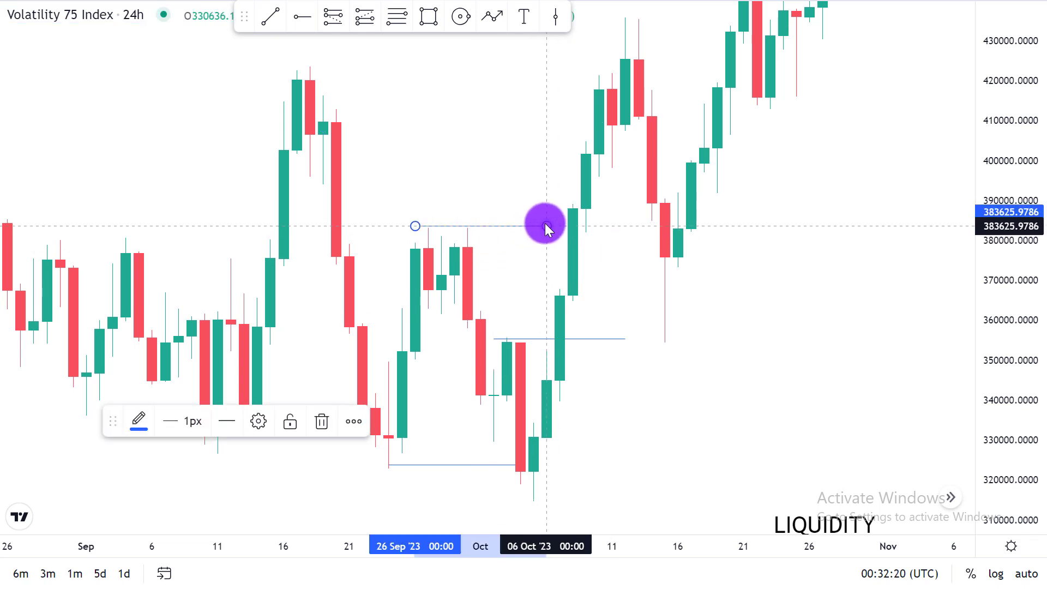
left_click_drag(554, 223, 555, 225)
left_click_drag(537, 281, 527, 314)
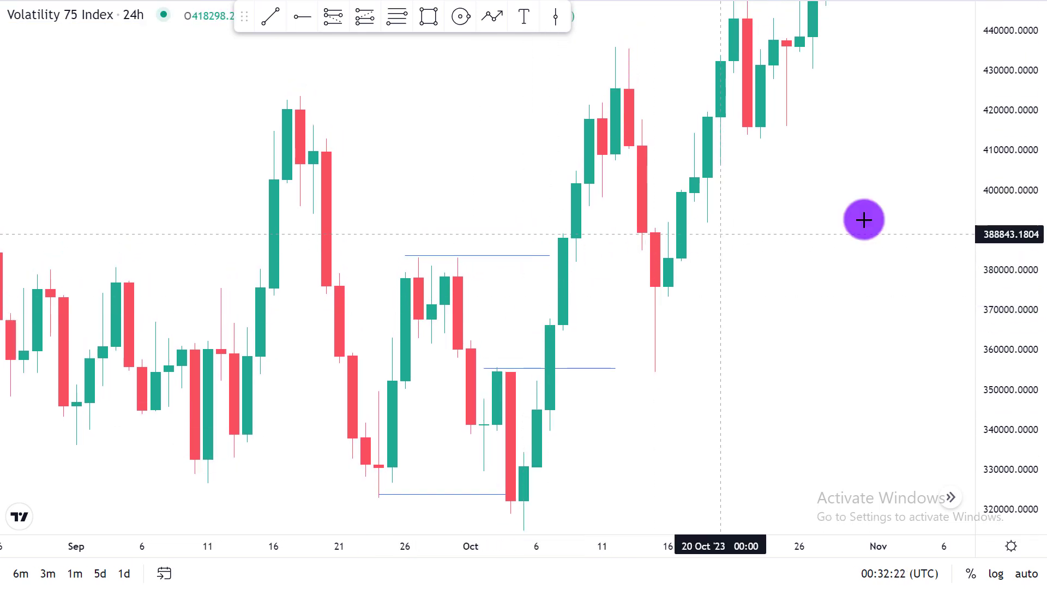
Step: Draw a horizontal trend line from the 17 Sep high, at about 424000, to the mid-October rally candles
left_click_drag(1000, 162, 999, 167)
scroll(908, 310, "down", 3)
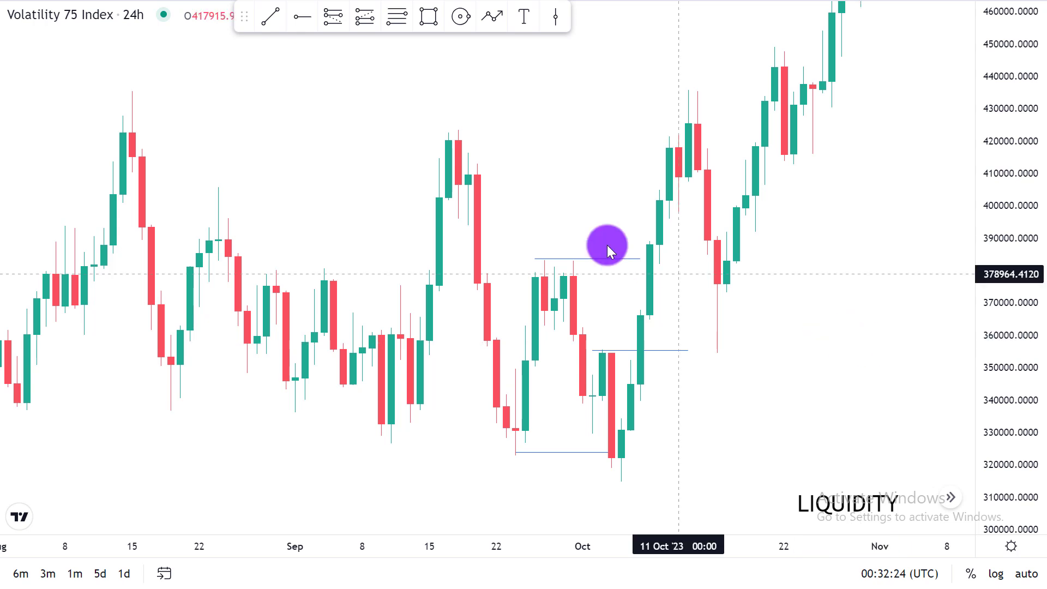
left_click_drag(656, 306, 547, 316)
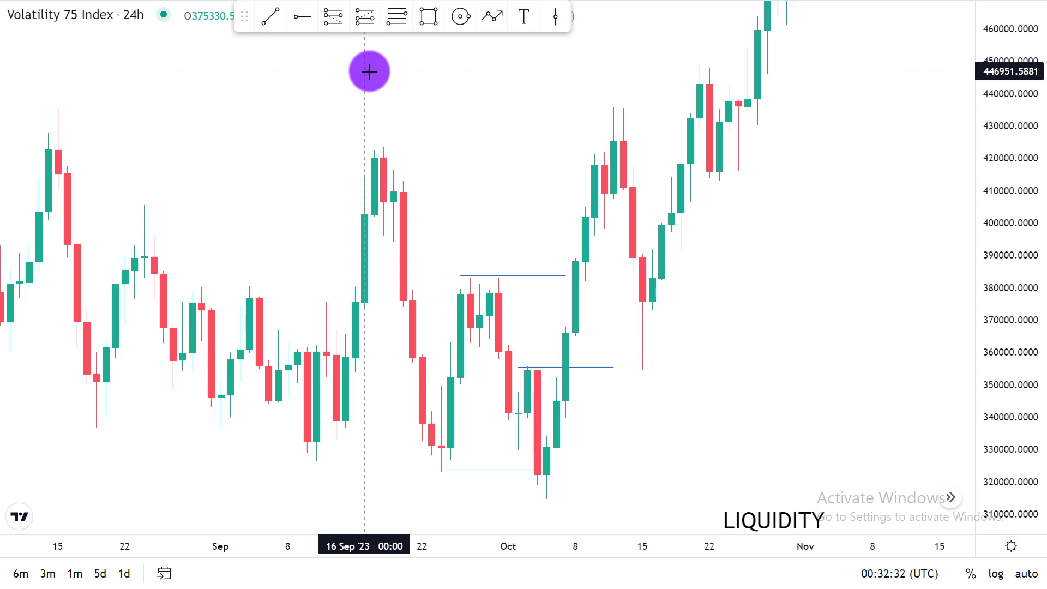
left_click(266, 17)
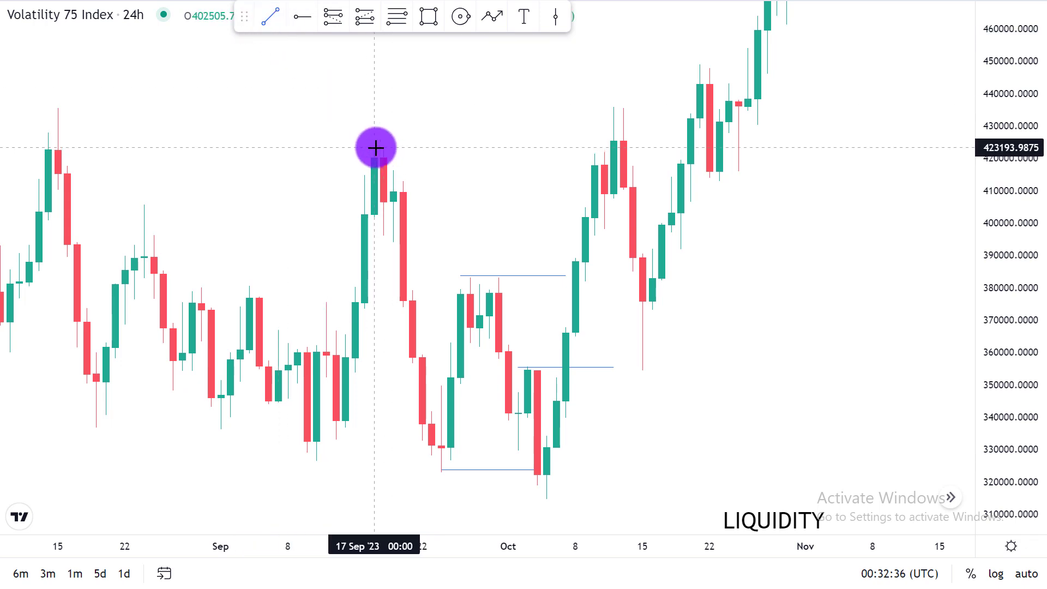
left_click_drag(449, 140, 542, 142)
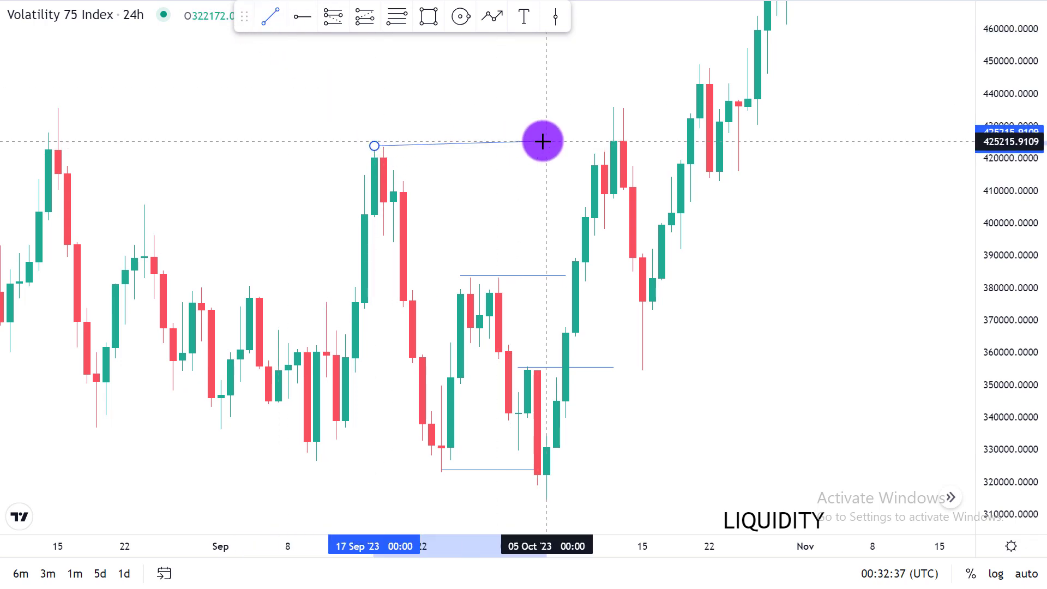
left_click(609, 145)
Step: Draw a horizontal trend line at about 436336 from the 15 Aug high to the 13 Oct high
scroll(607, 146, "down", 2)
left_click(272, 23)
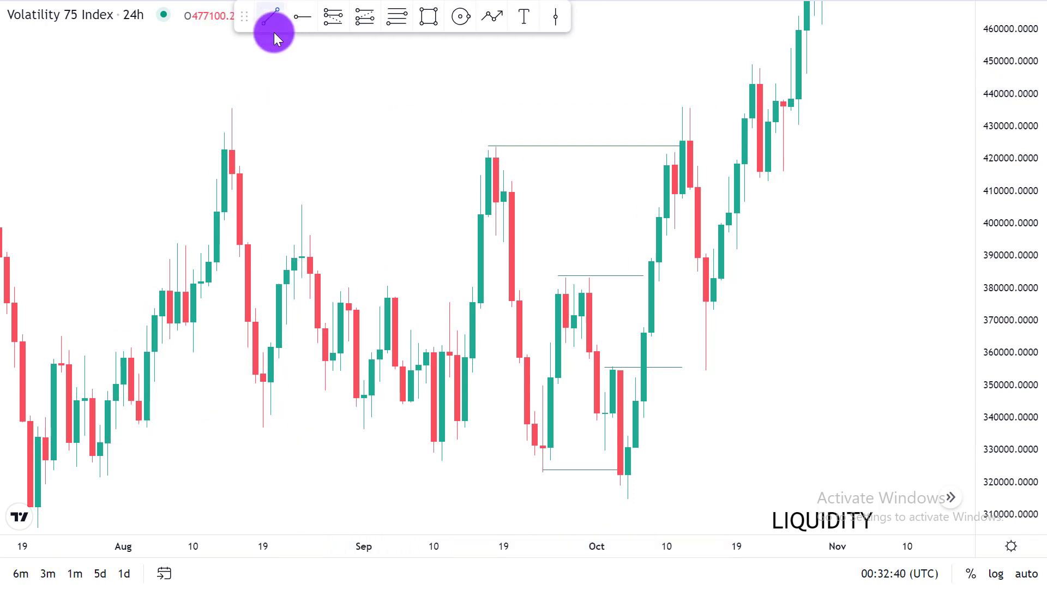
left_click_drag(236, 106, 619, 101)
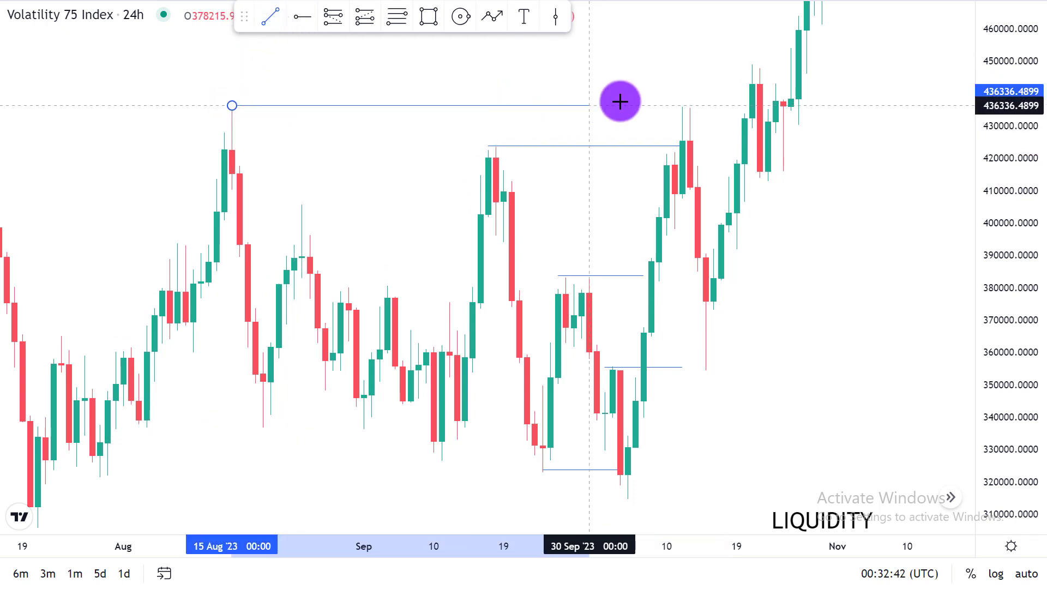
mouse_move(693, 88)
left_mouse_down()
mouse_move(539, 117)
mouse_move(636, 96)
mouse_move(692, 103)
left_mouse_up()
left_click(691, 105)
scroll(627, 158, "up", 3)
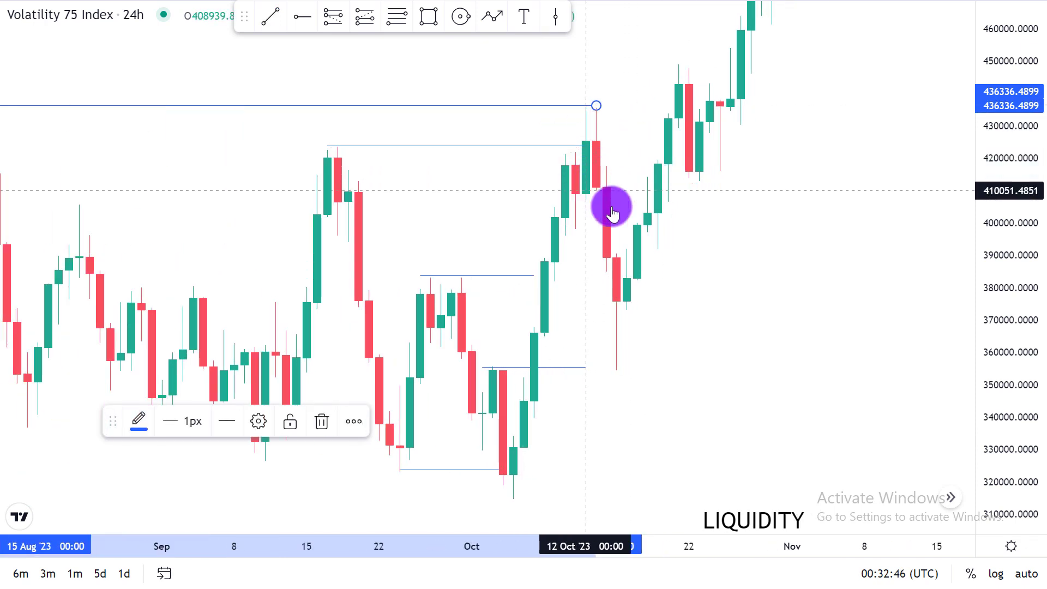
left_click(598, 245)
Step: Draw a rectangle over the early October rally, from 5 to 10 Oct, between about 334149 and 412270
scroll(567, 164, "down", 2)
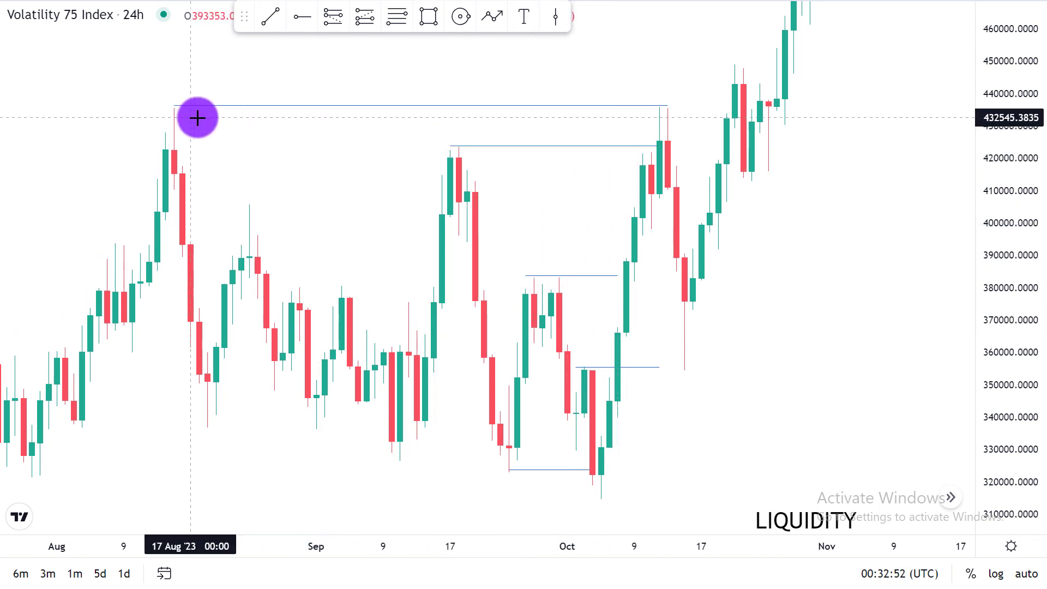
scroll(518, 235, "up", 2)
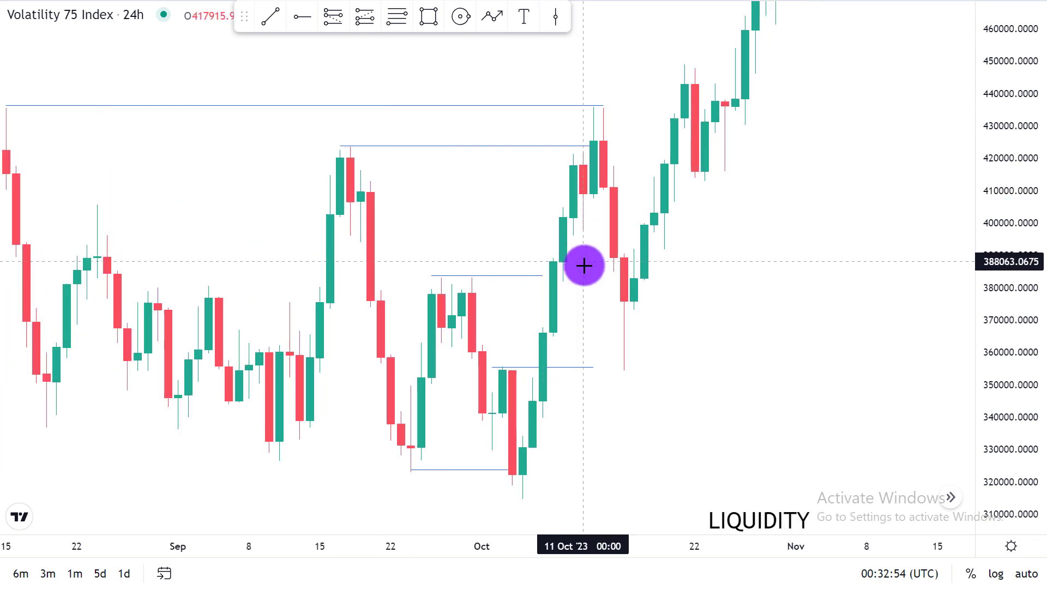
scroll(507, 245, "down", 2)
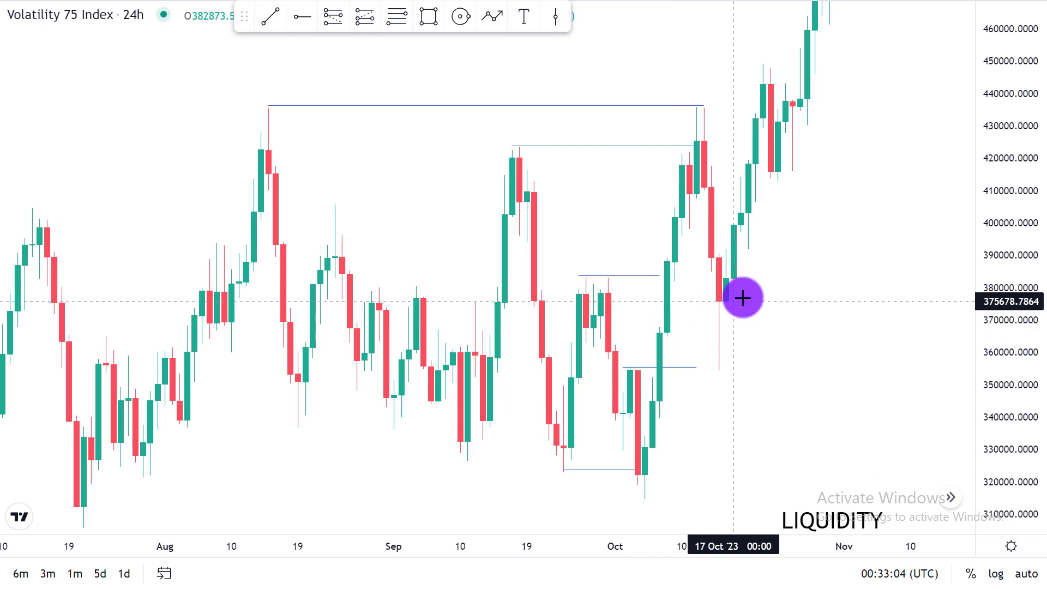
scroll(758, 316, "up", 3)
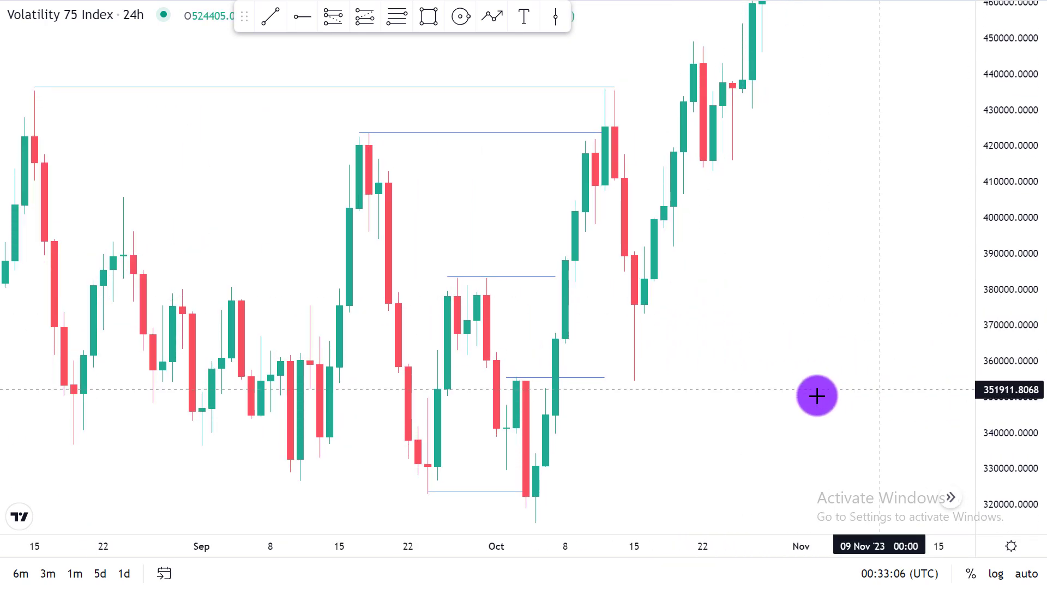
scroll(811, 396, "up", 2)
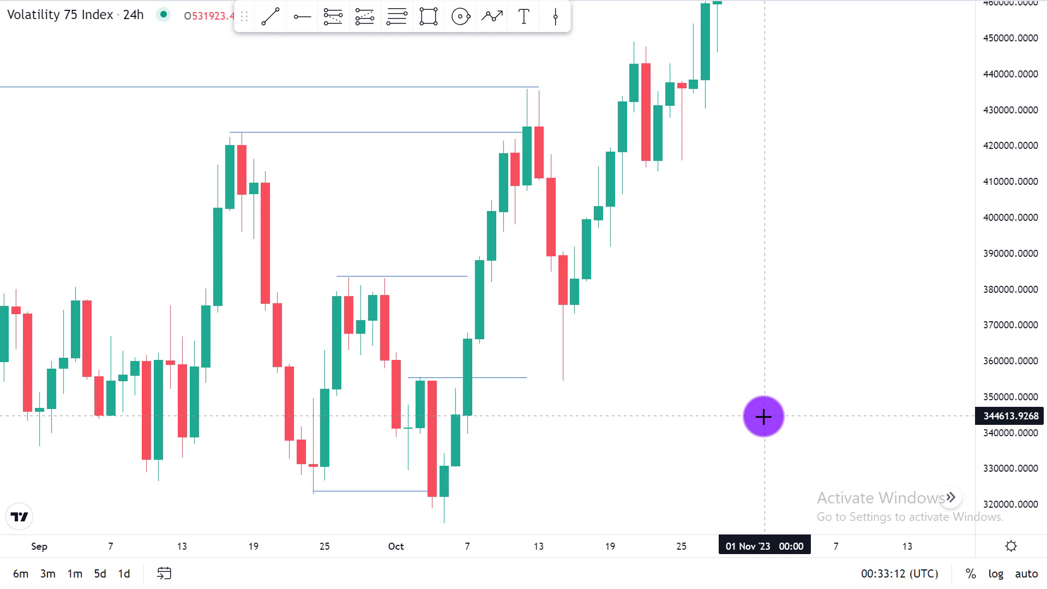
left_click_drag(671, 420, 859, 408)
scroll(887, 374, "up", 3)
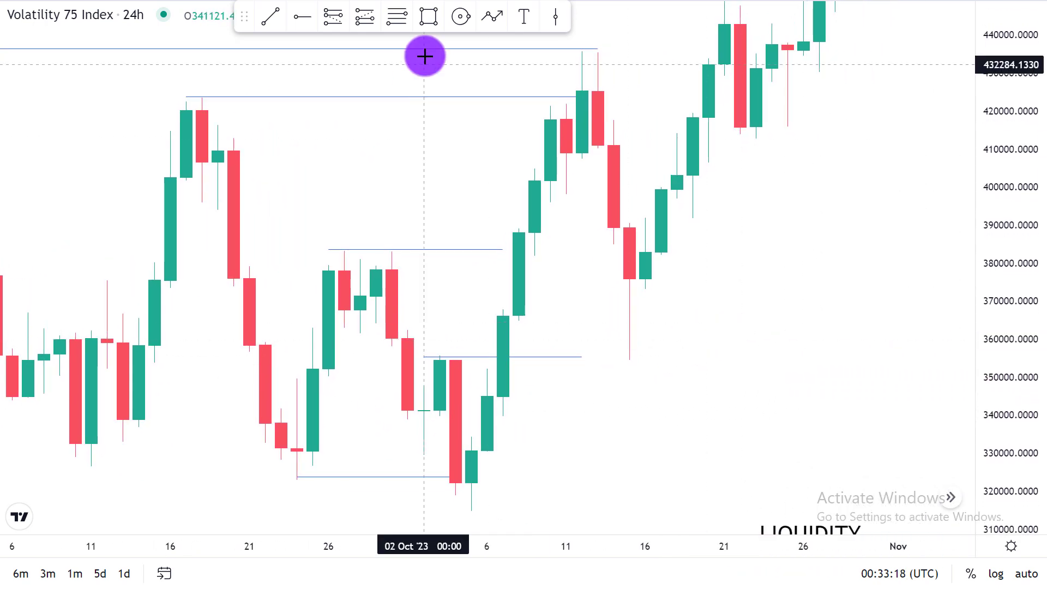
left_click(436, 25)
left_click_drag(472, 436, 551, 153)
Step: Set the early October rally rectangle's background to light grey with 42% opacity
left_click(511, 93)
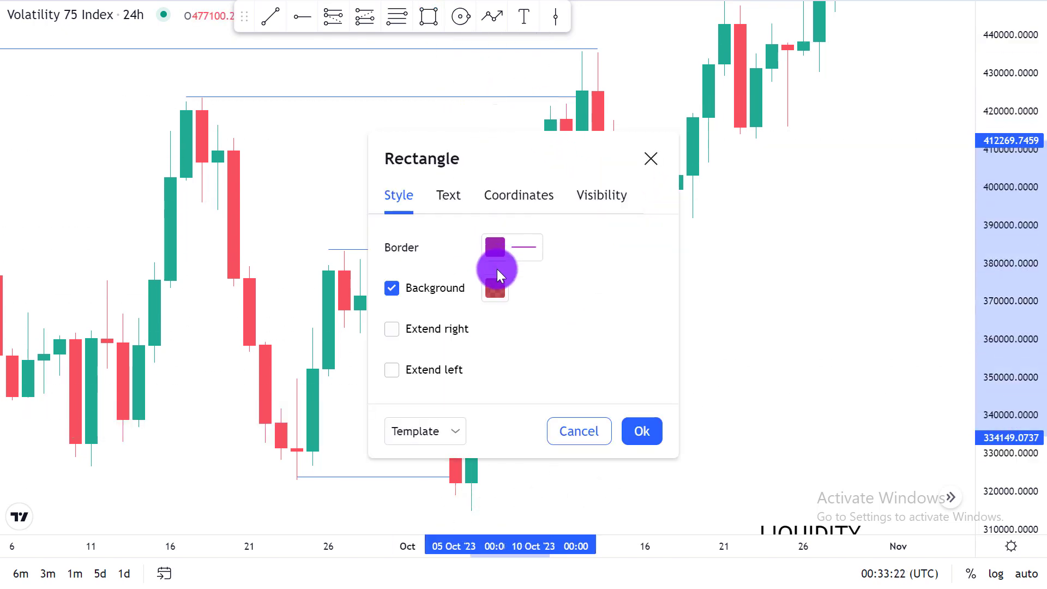
left_click(493, 291)
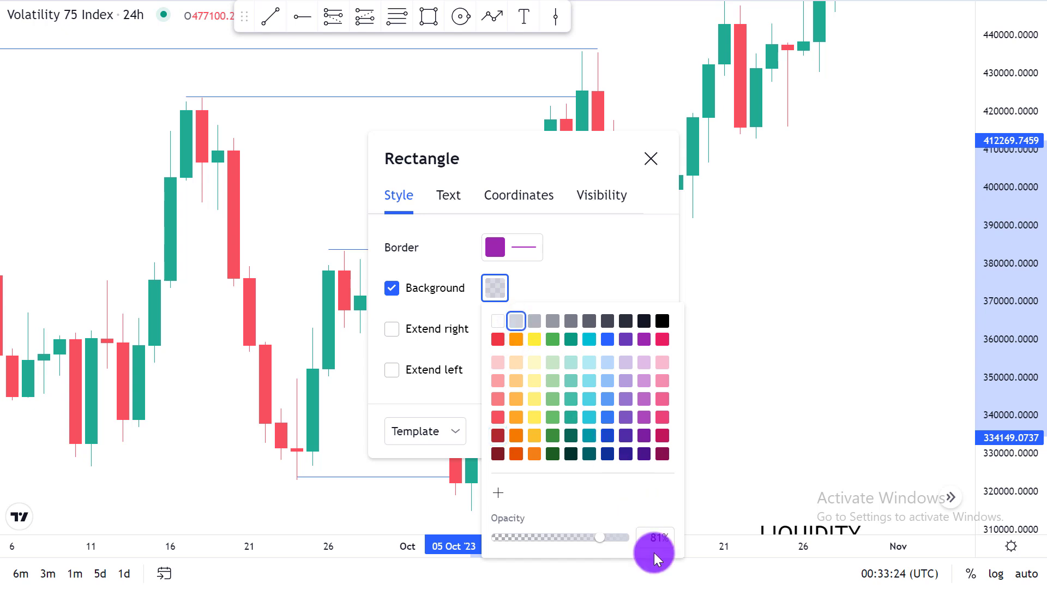
left_click_drag(602, 532, 551, 539)
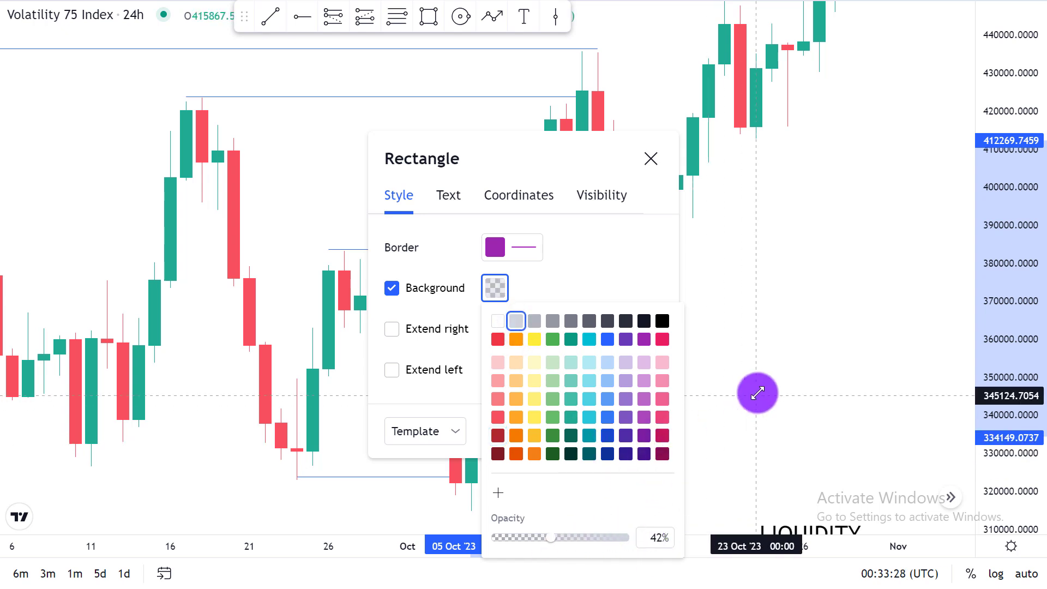
left_click(758, 393)
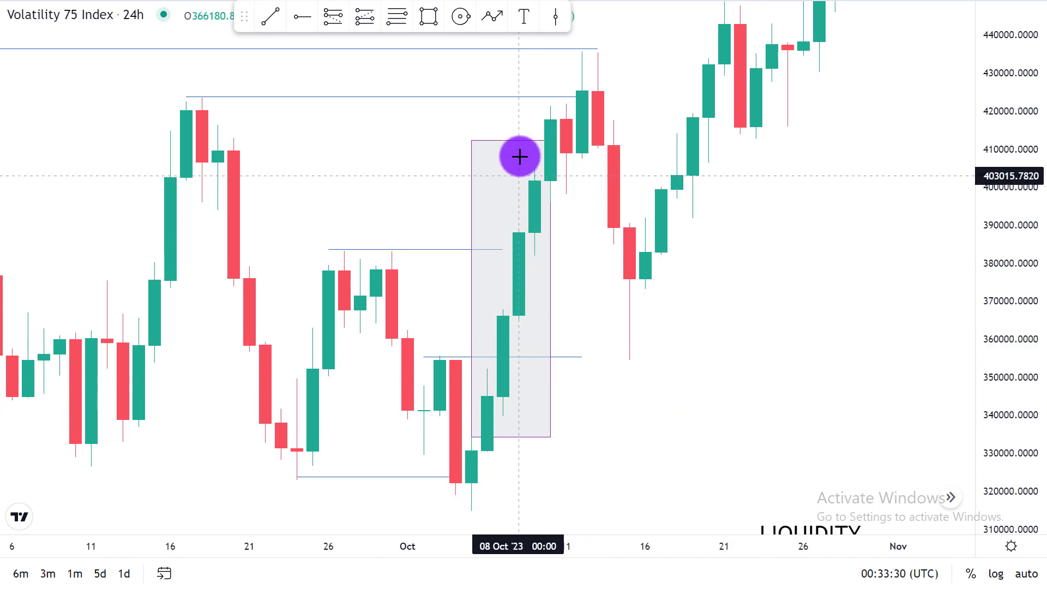
Step: Examine the shaded early October rally in relation to the marked highs and the mid-October pullback
scroll(563, 111, "down", 2)
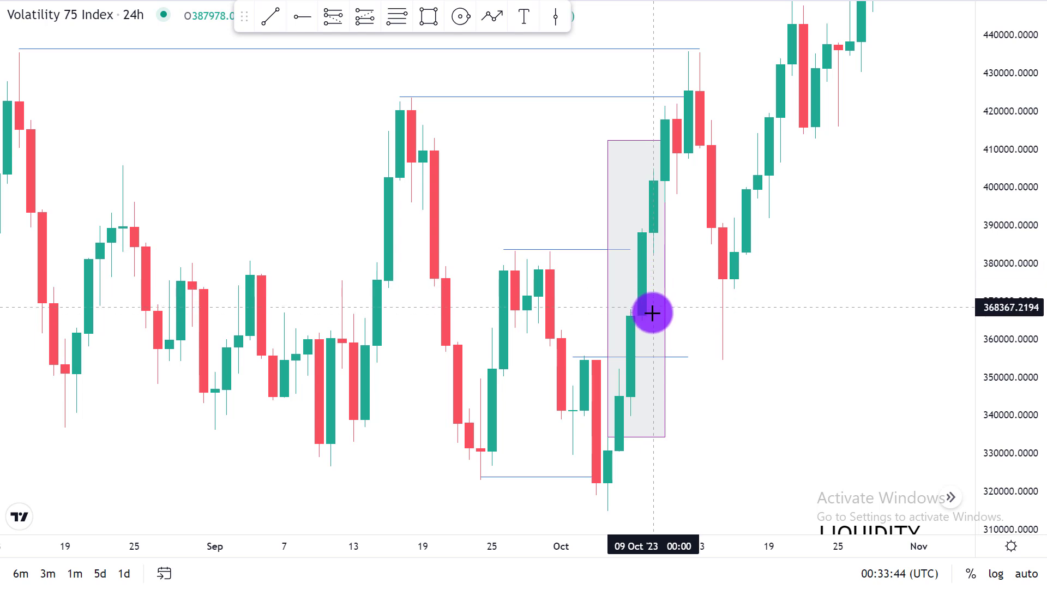
left_click_drag(791, 367, 751, 362)
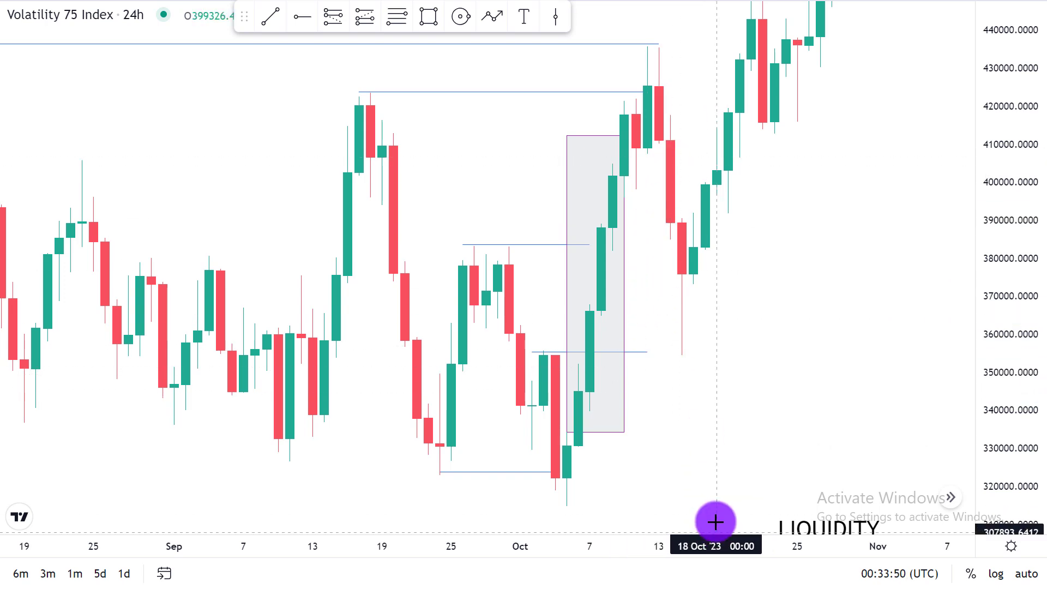
left_click_drag(804, 313, 758, 417)
scroll(760, 431, "down", 3)
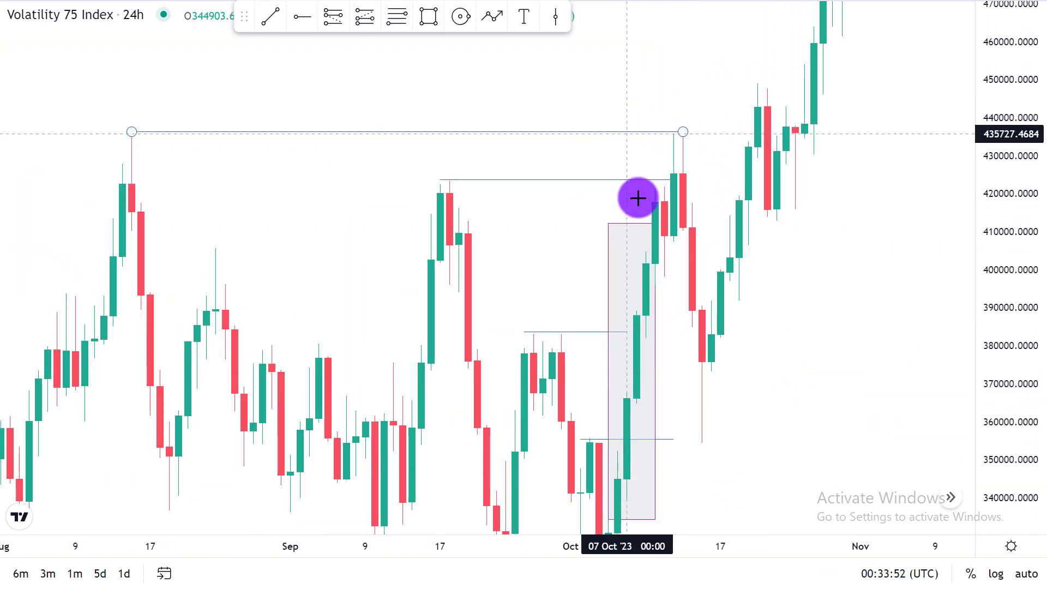
scroll(718, 236, "up", 4)
scroll(635, 431, "down", 2)
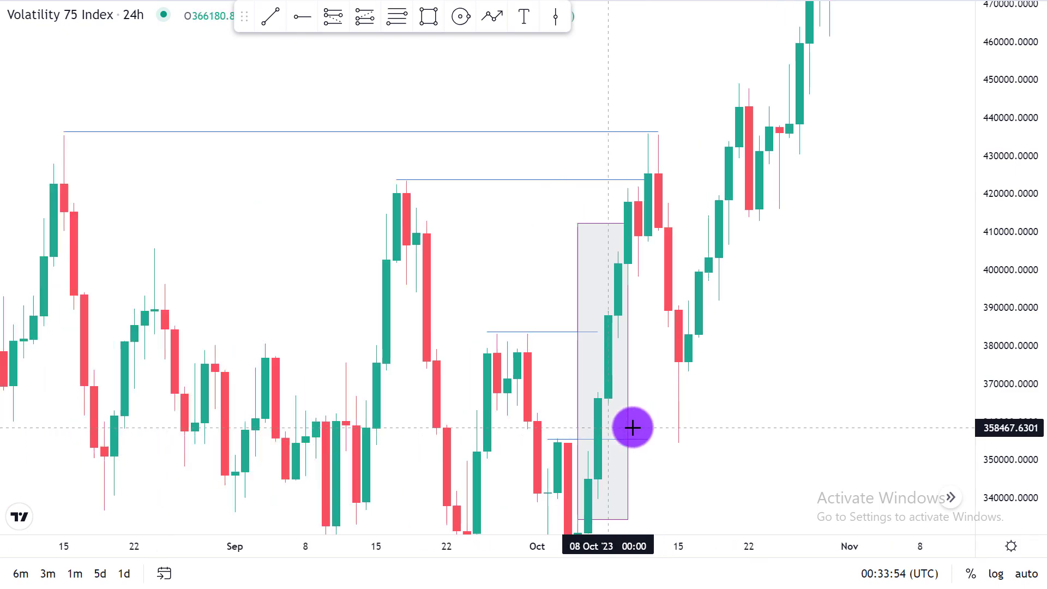
mouse_move(1035, 226)
left_mouse_down()
mouse_move(997, 346)
mouse_move(937, 353)
mouse_move(795, 330)
left_mouse_up()
scroll(940, 350, "down", 3)
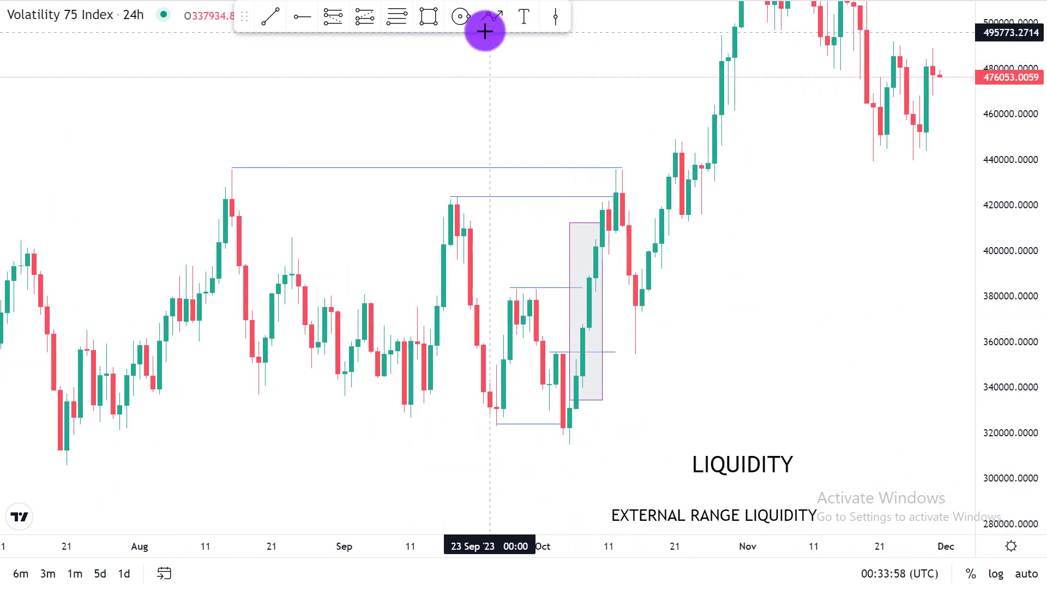
Step: Circle the 15 Oct swing low at about 353525 and the mid-October swing high at about 437581
left_click(635, 356)
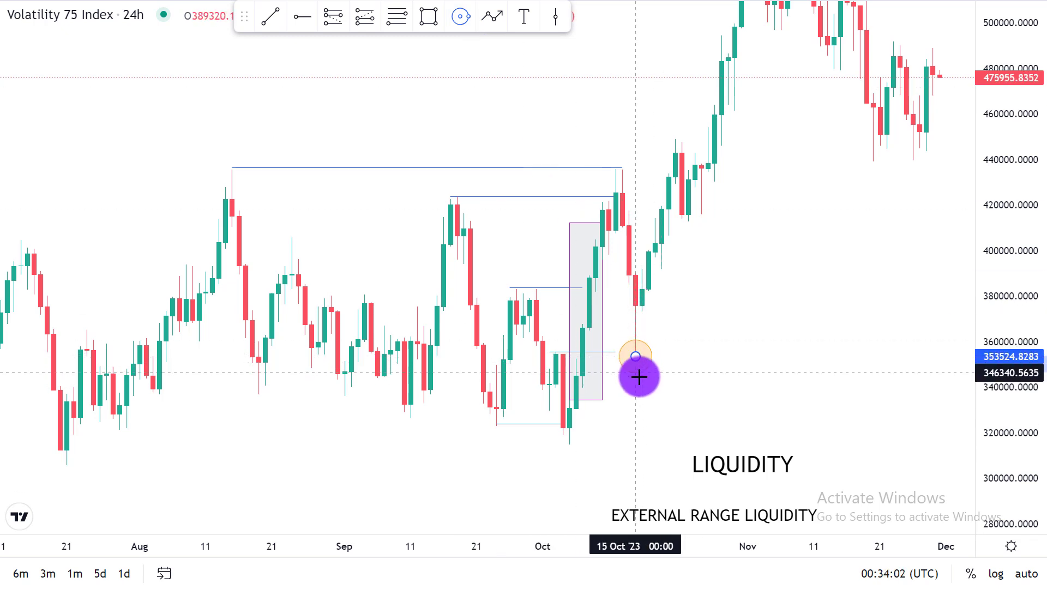
left_click(637, 377)
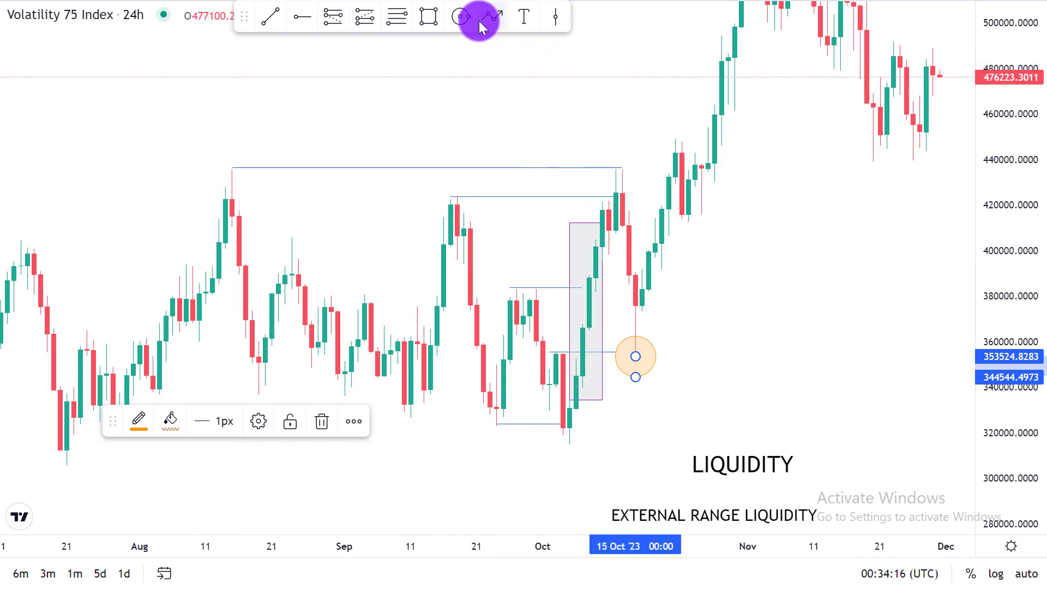
left_click(463, 17)
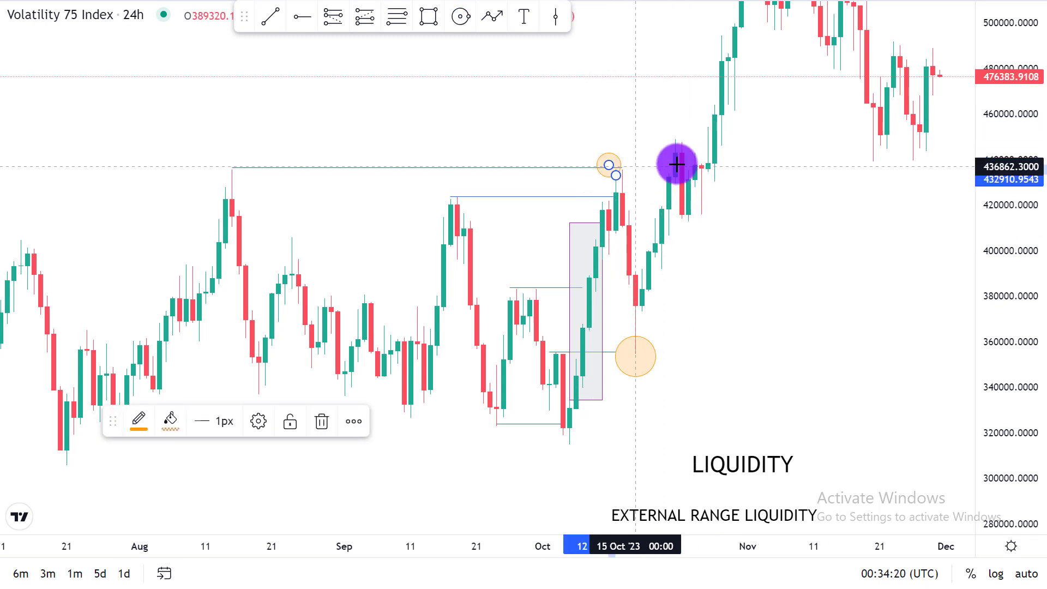
Step: Draw a second rectangle over the rally from 17 to 20 Oct, between about 386282 and 436988
left_click_drag(986, 315, 1031, 247)
scroll(785, 247, "up", 2)
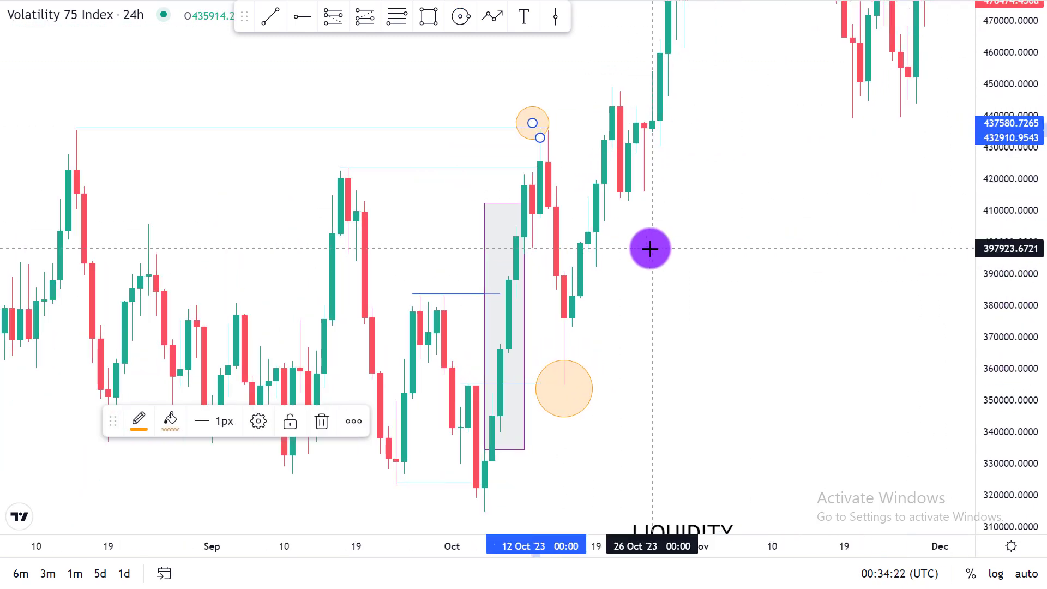
left_click(430, 23)
left_click_drag(580, 285, 604, 163)
left_click_drag(605, 125, 605, 126)
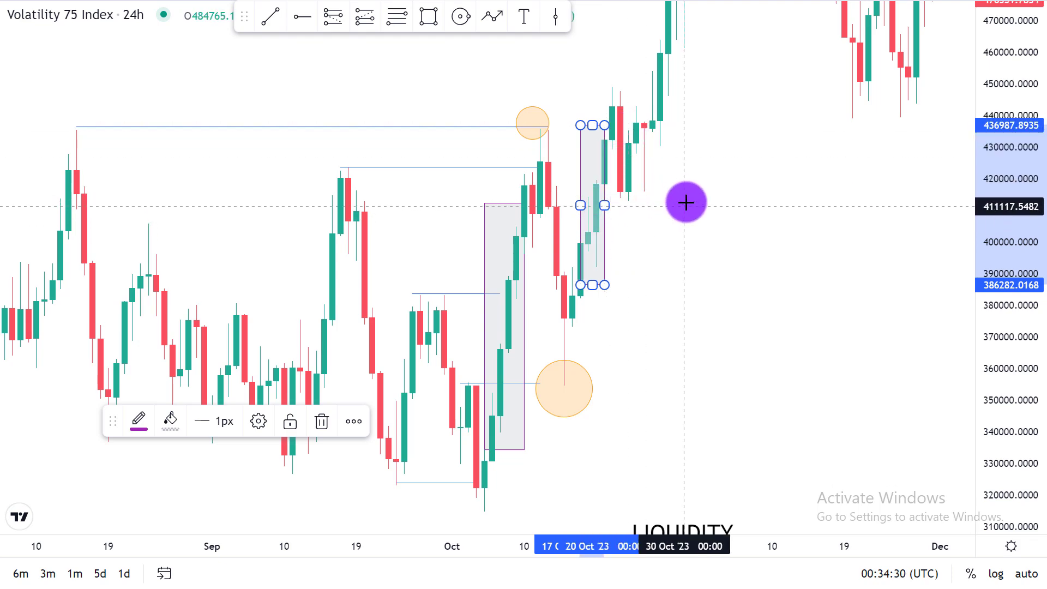
left_click(698, 190)
Step: Draw a circle around the 23 Oct swing low, centred at about 413788
scroll(871, 280, "down", 3)
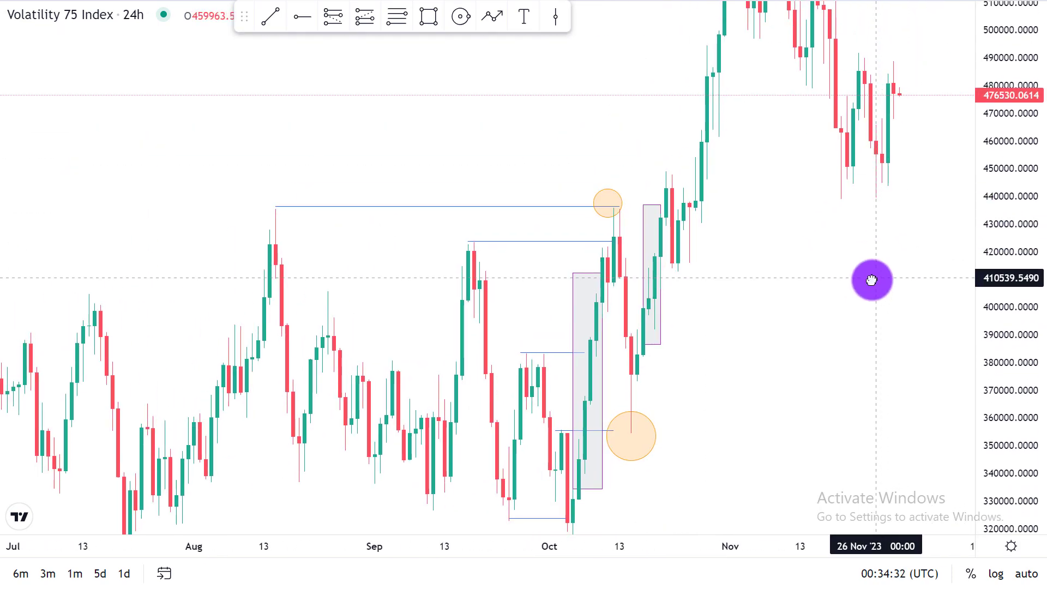
left_click(461, 18)
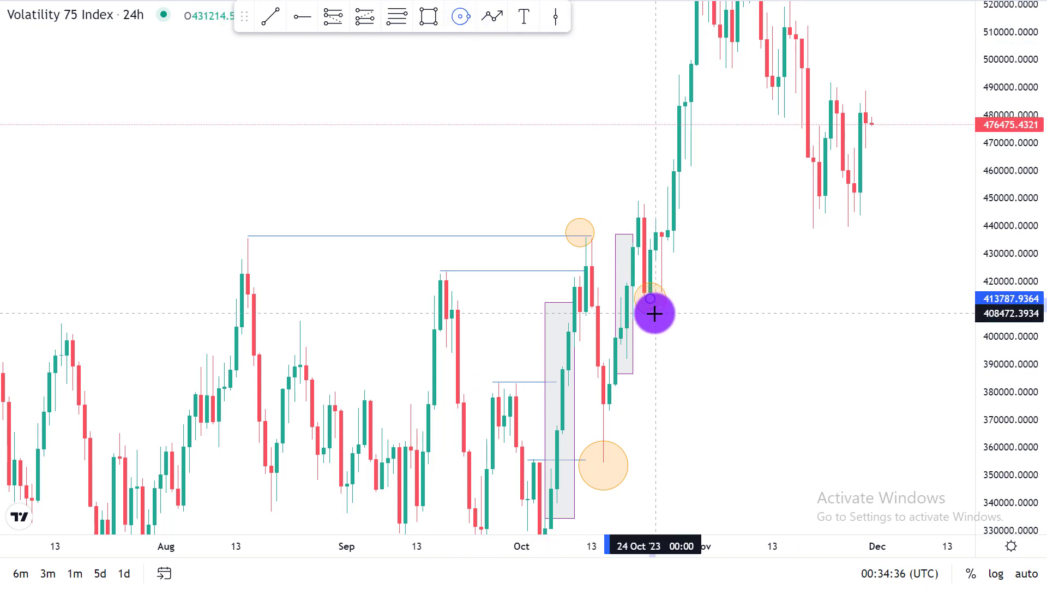
left_click(654, 314)
left_click_drag(965, 308, 965, 211)
scroll(703, 281, "up", 3)
left_click(606, 262)
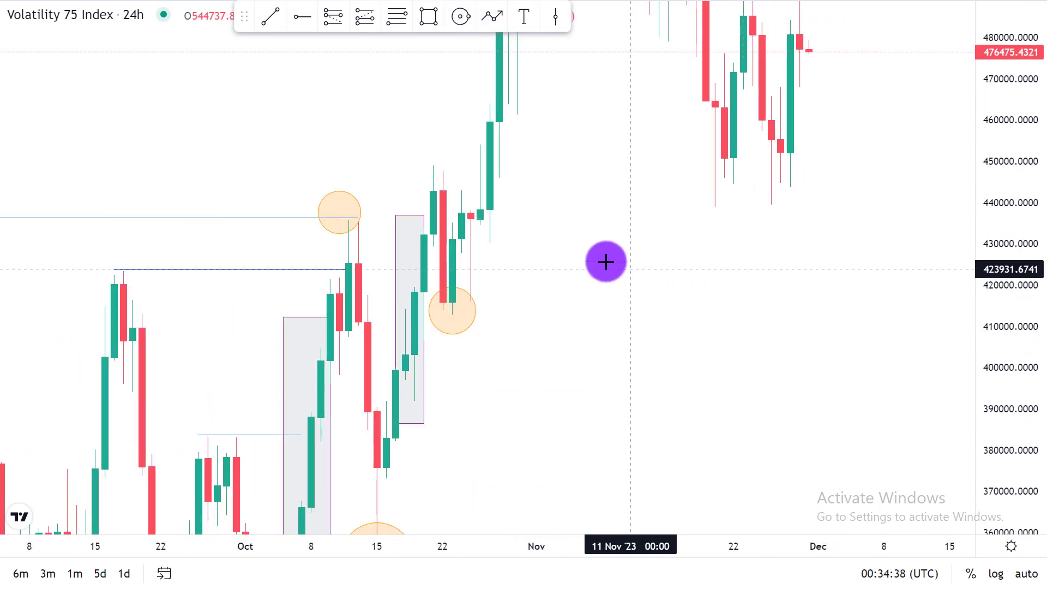
Step: Draw a horizontal trend line over the late October high at about 449305, from 20 to 26 Oct
left_click_drag(606, 262, 846, 270)
left_click(270, 16)
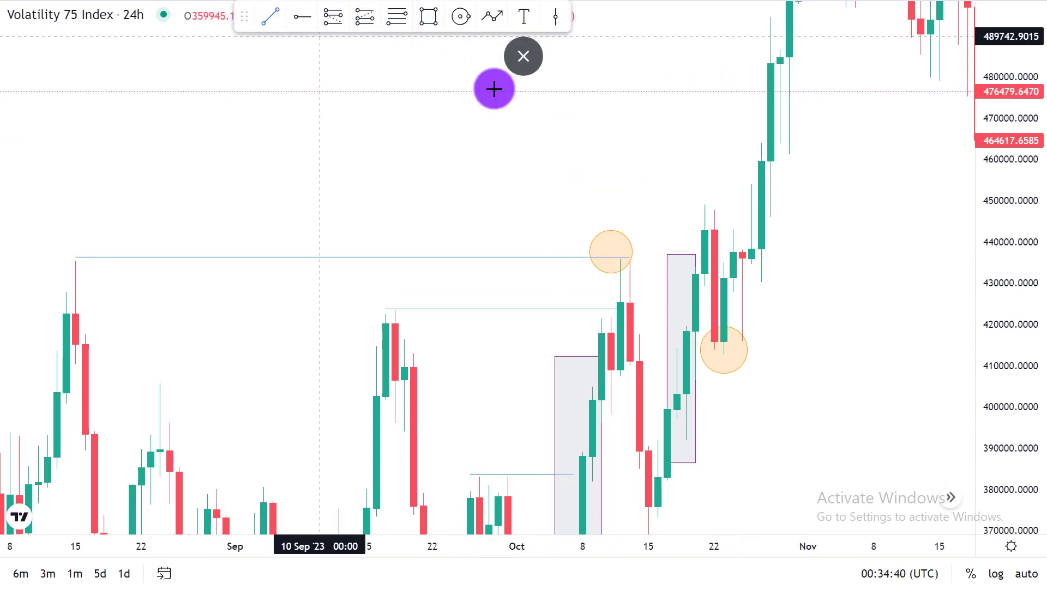
left_click(699, 204)
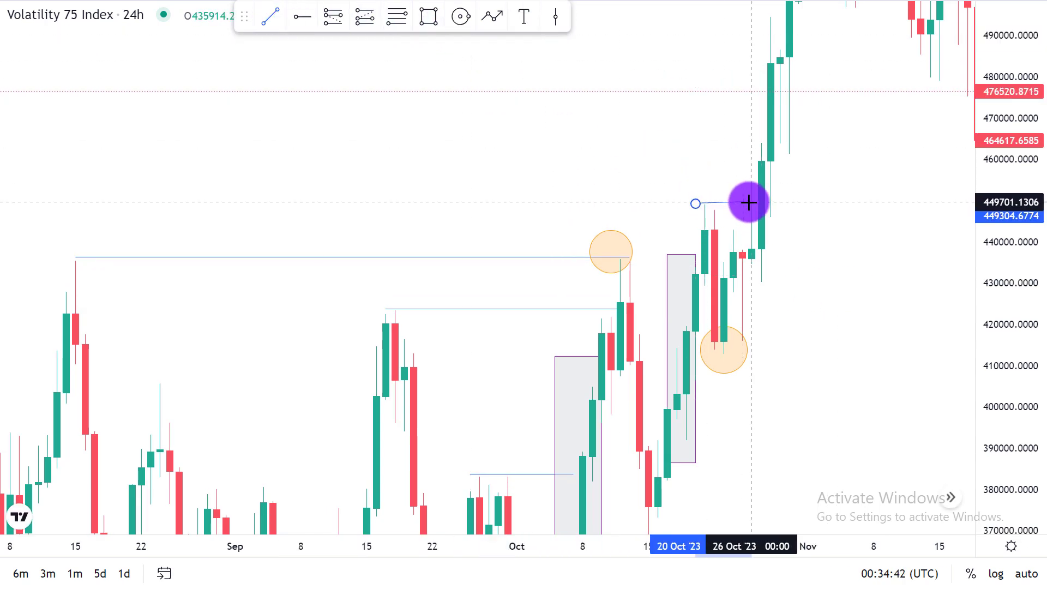
left_click(748, 203)
scroll(960, 323, "down", 3)
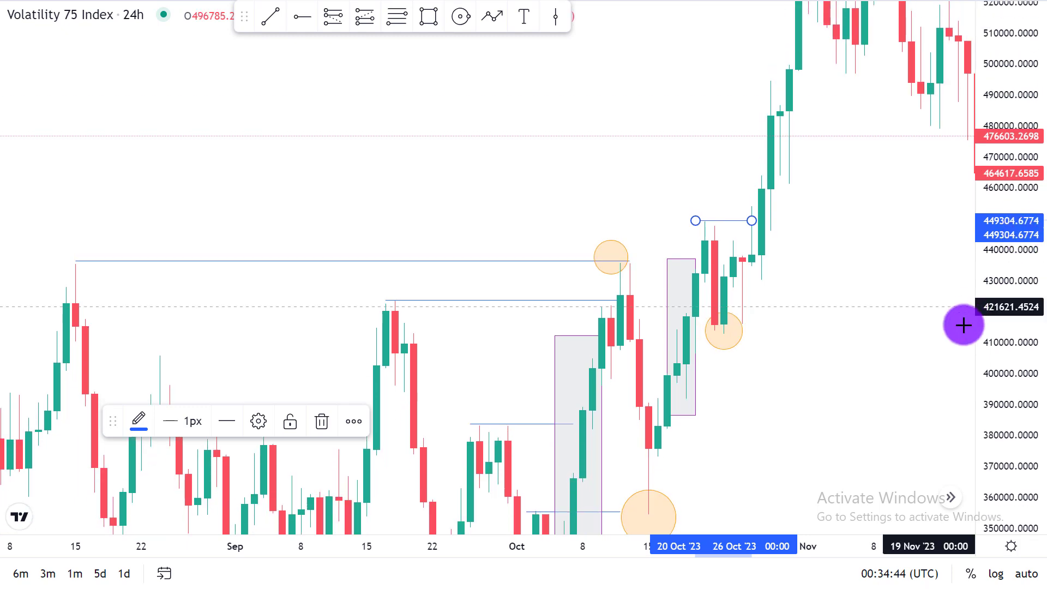
left_click_drag(1009, 272, 956, 338)
left_click(932, 420)
Step: Examine the price action from the marked October levels through the November highs and the decline that follows
scroll(932, 409, "down", 1)
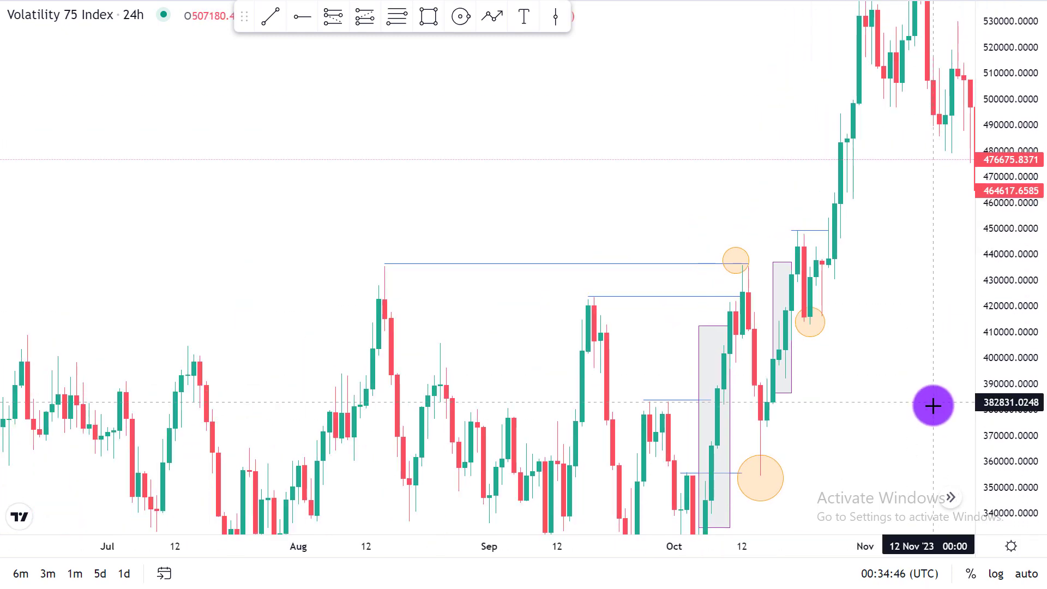
left_click_drag(932, 404, 845, 350)
scroll(942, 334, "down", 2)
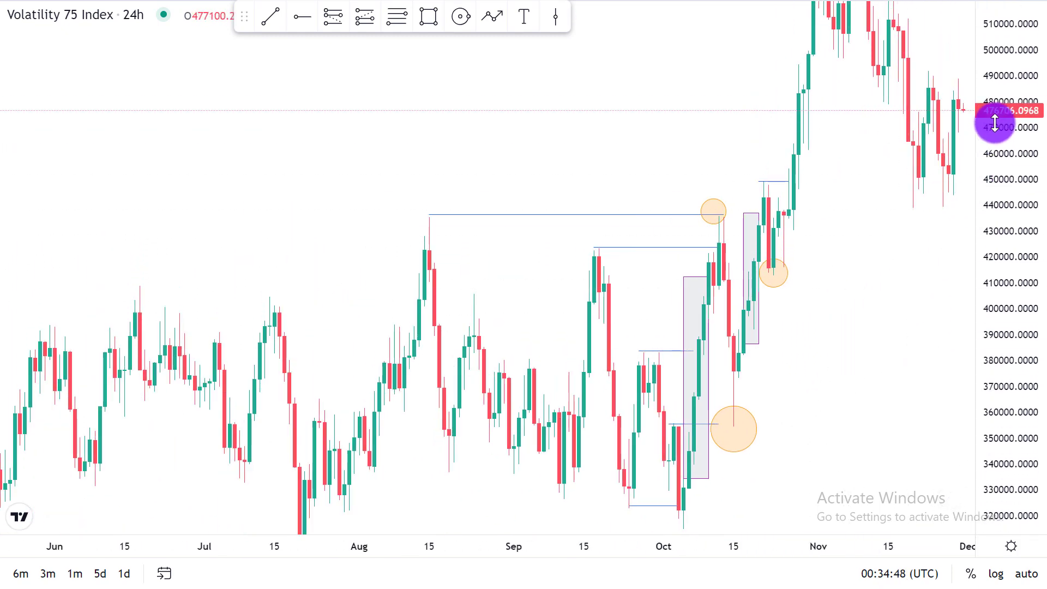
left_click_drag(992, 116, 805, 328)
scroll(949, 284, "down", 2)
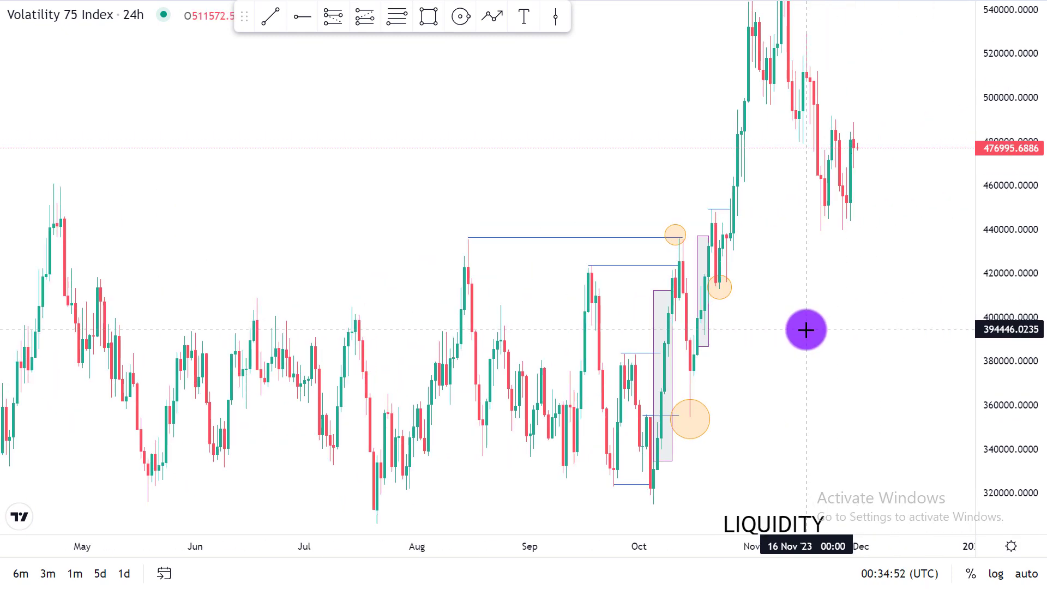
scroll(768, 351, "up", 5)
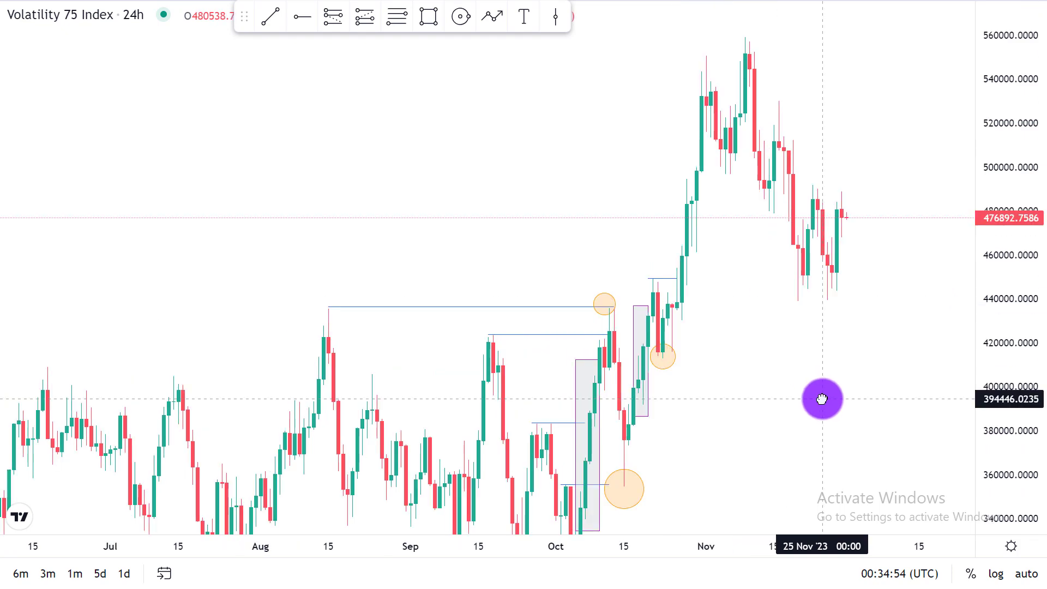
left_click_drag(662, 305, 626, 389)
scroll(720, 436, "down", 1)
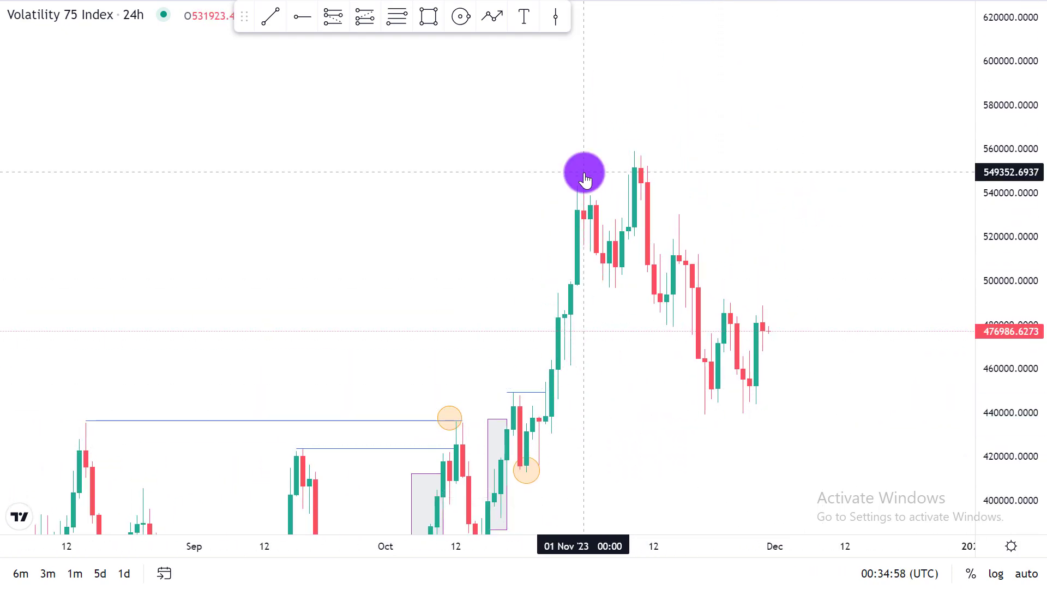
scroll(500, 161, "up", 2)
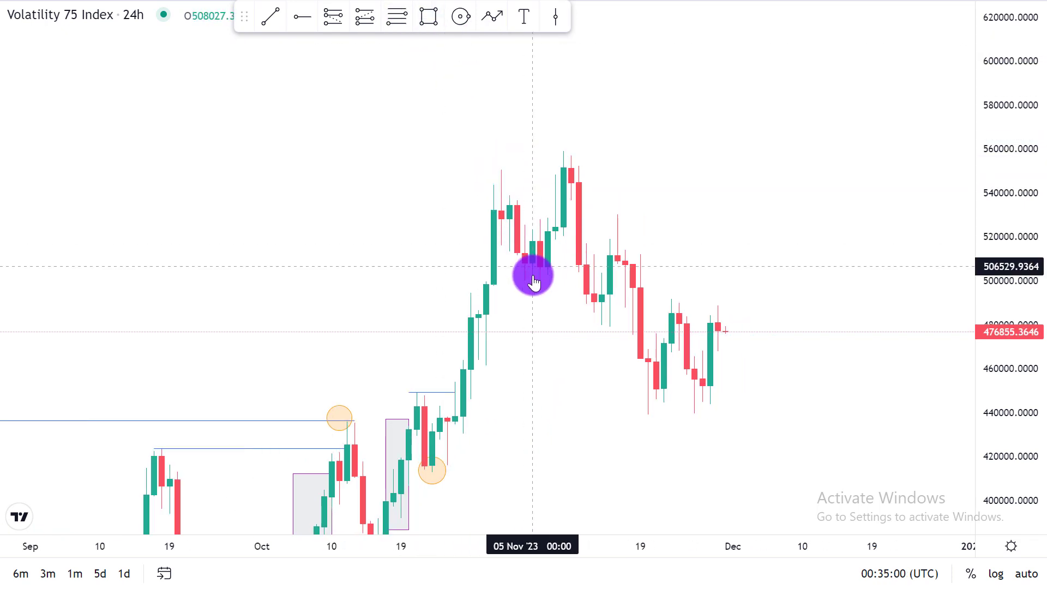
Step: Draw a circle around the 5 Nov swing low, centred at about 494758
scroll(537, 298, "down", 2)
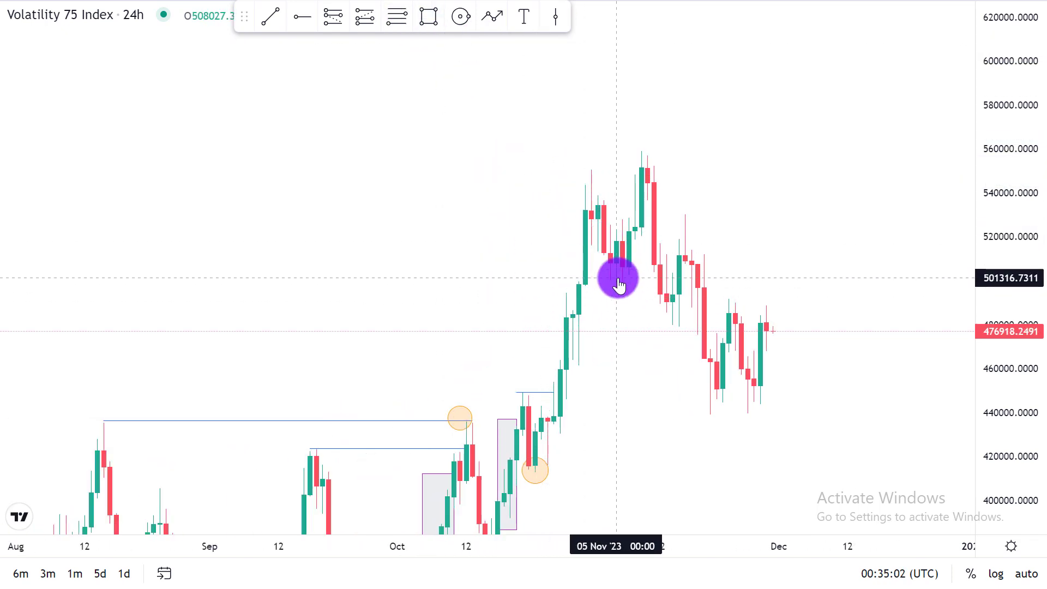
left_click_drag(665, 339, 707, 223)
scroll(965, 249, "down", 3)
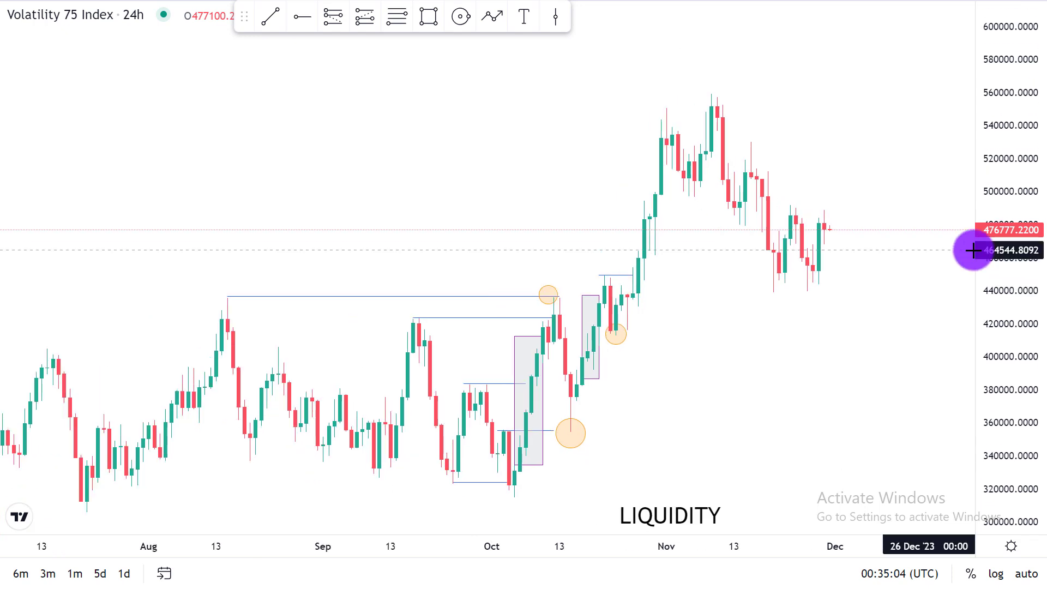
left_click_drag(900, 355, 882, 359)
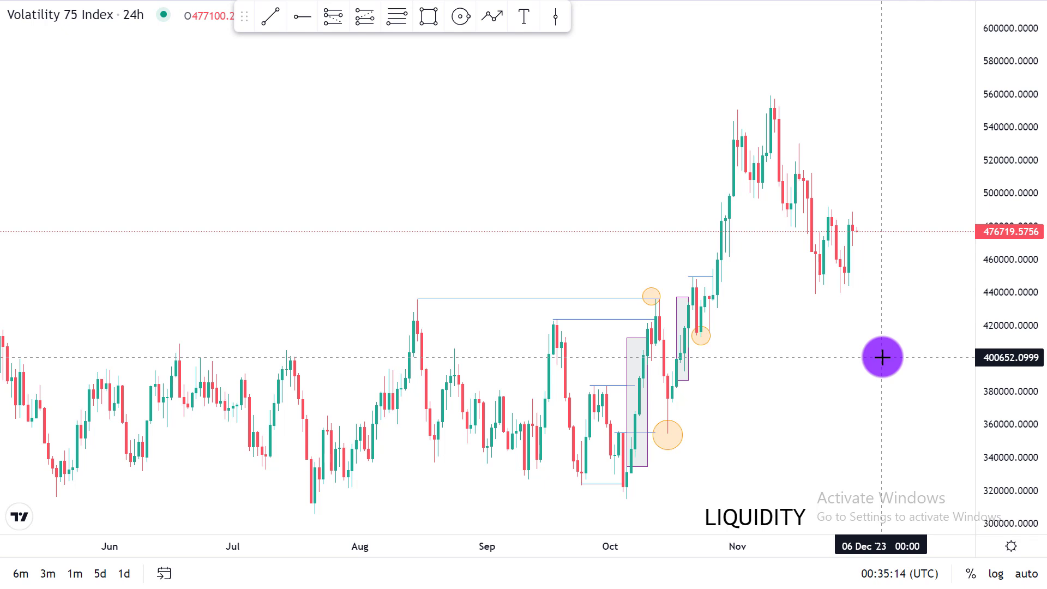
scroll(820, 297, "up", 2)
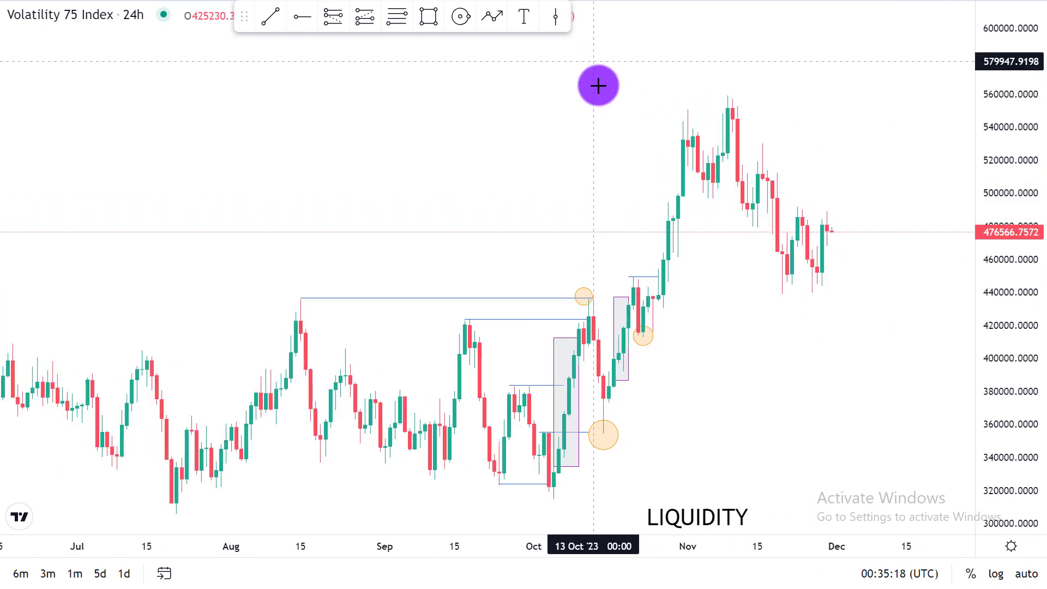
scroll(688, 220, "up", 2)
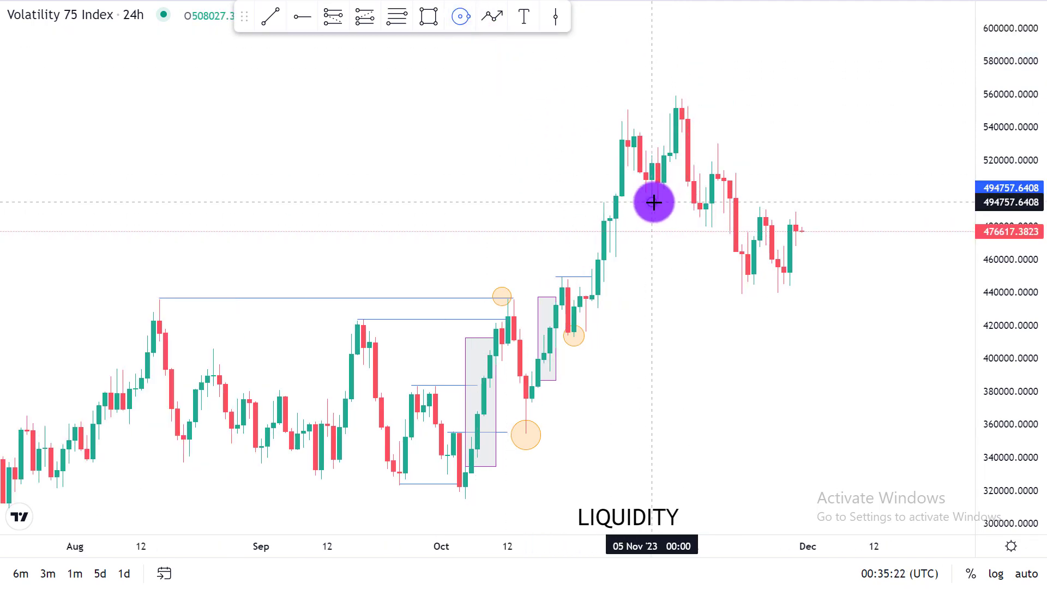
left_click_drag(653, 203, 657, 214)
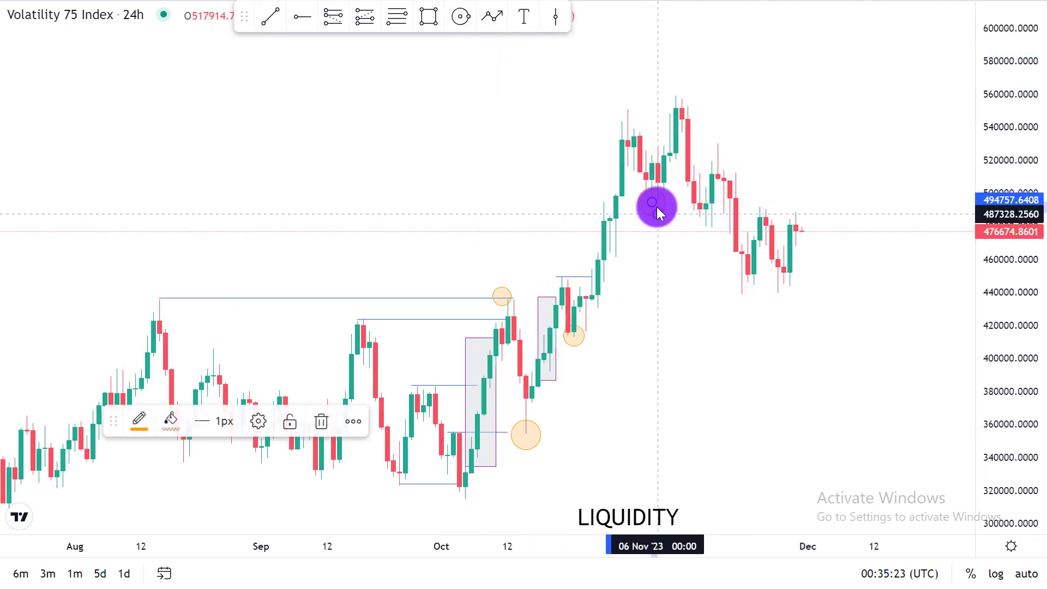
Step: Draw horizontal trend lines over the early November high at about 552212 and from the 5 Nov low to 13 Nov at about 497500
left_click(278, 16)
left_click_drag(624, 108, 671, 107)
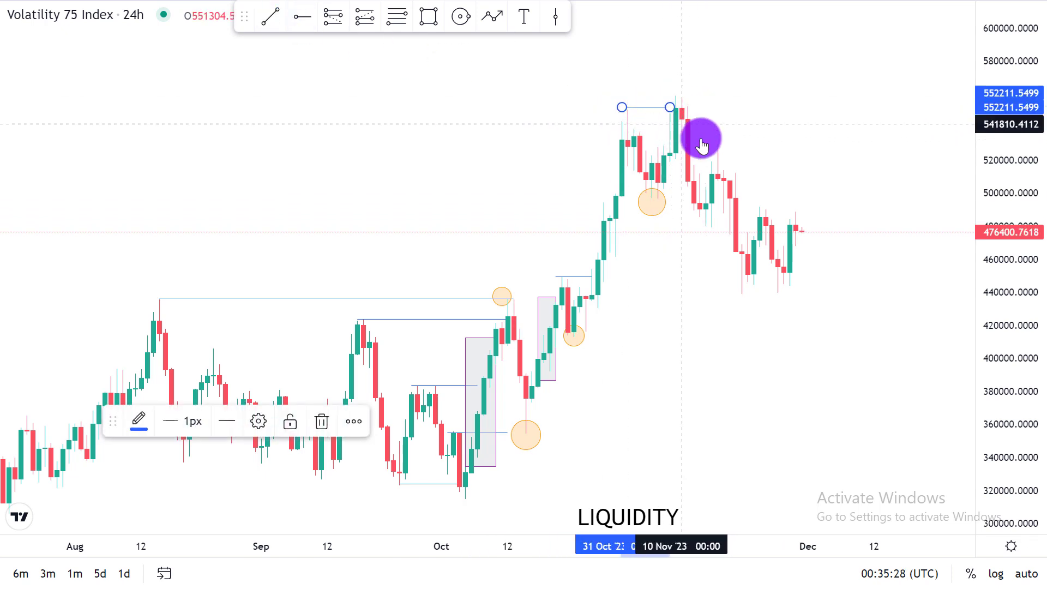
left_click_drag(981, 351, 965, 254)
left_click_drag(678, 258, 514, 339)
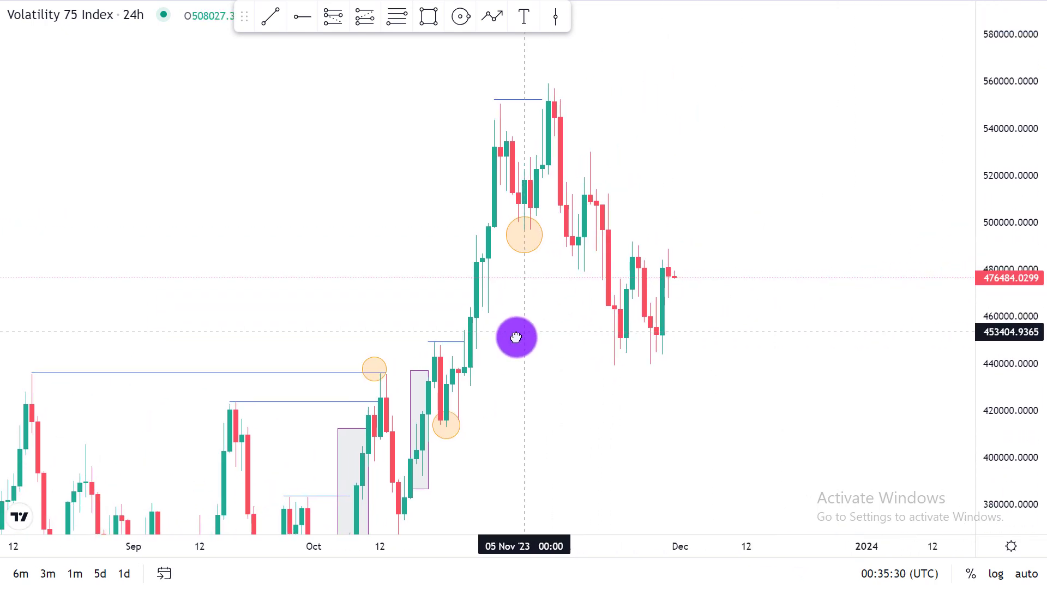
left_click_drag(480, 129, 510, 264)
left_click(508, 280)
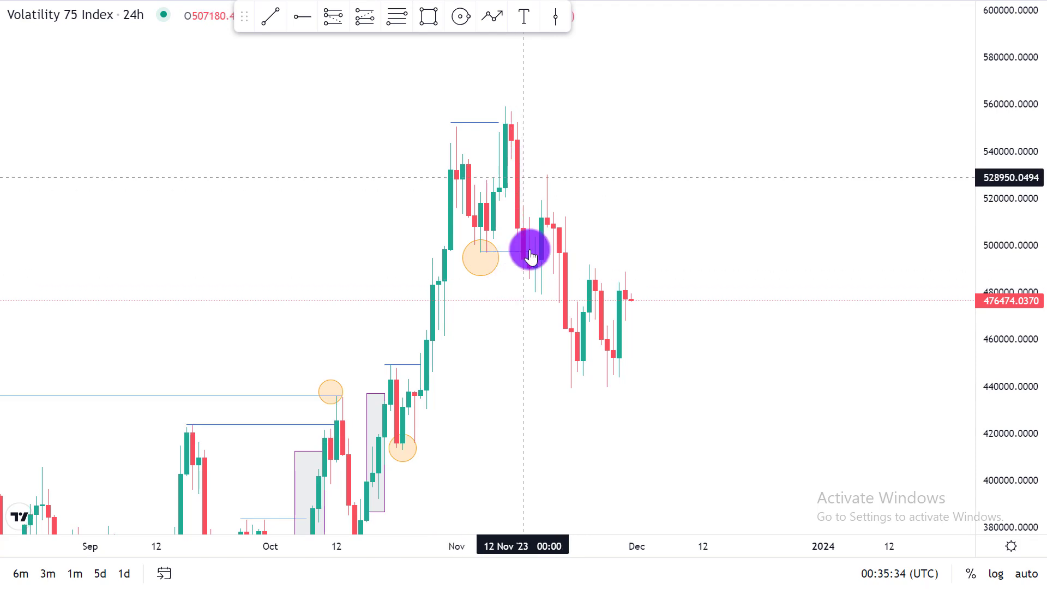
Step: Draw a rectangle over the decline from 11 to 13 Nov, between about 539500 and 499700
left_click_drag(548, 357, 741, 309)
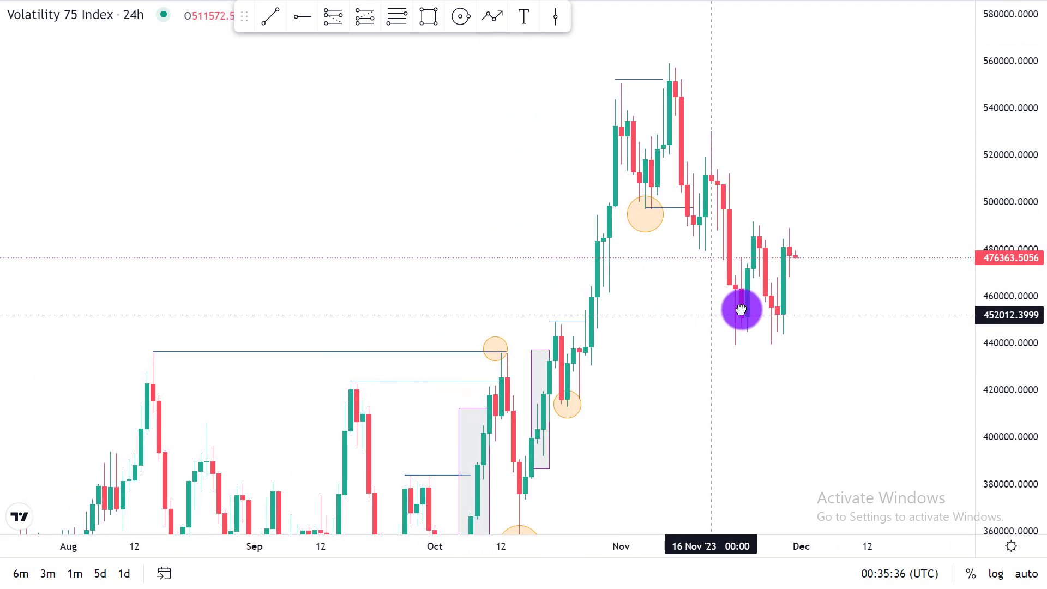
scroll(743, 311, "up", 3)
left_click_drag(1023, 359, 1023, 202)
left_click_drag(699, 378, 690, 489)
scroll(696, 472, "up", 2)
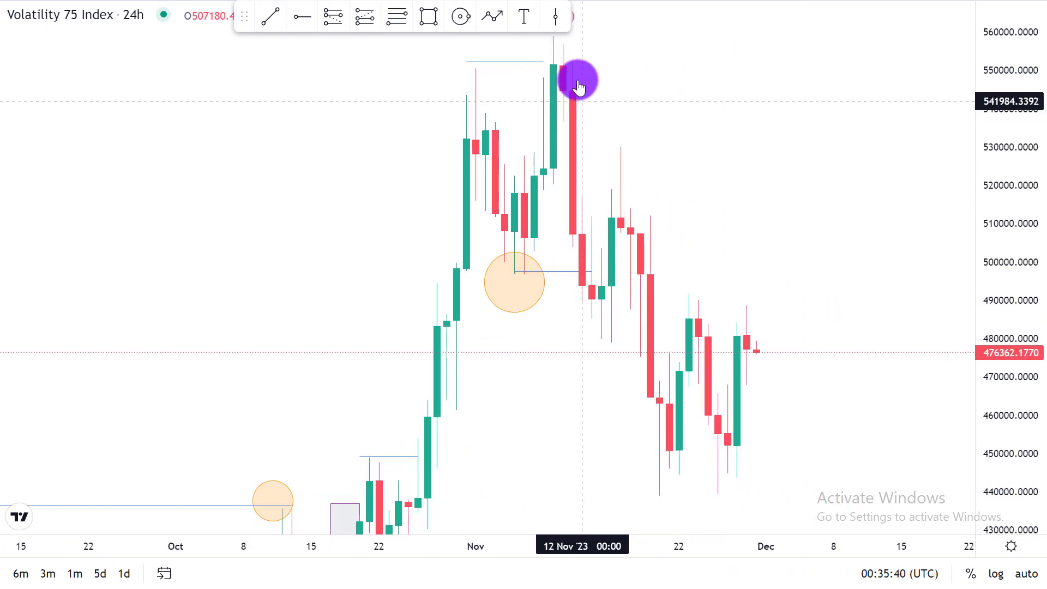
left_click(579, 273)
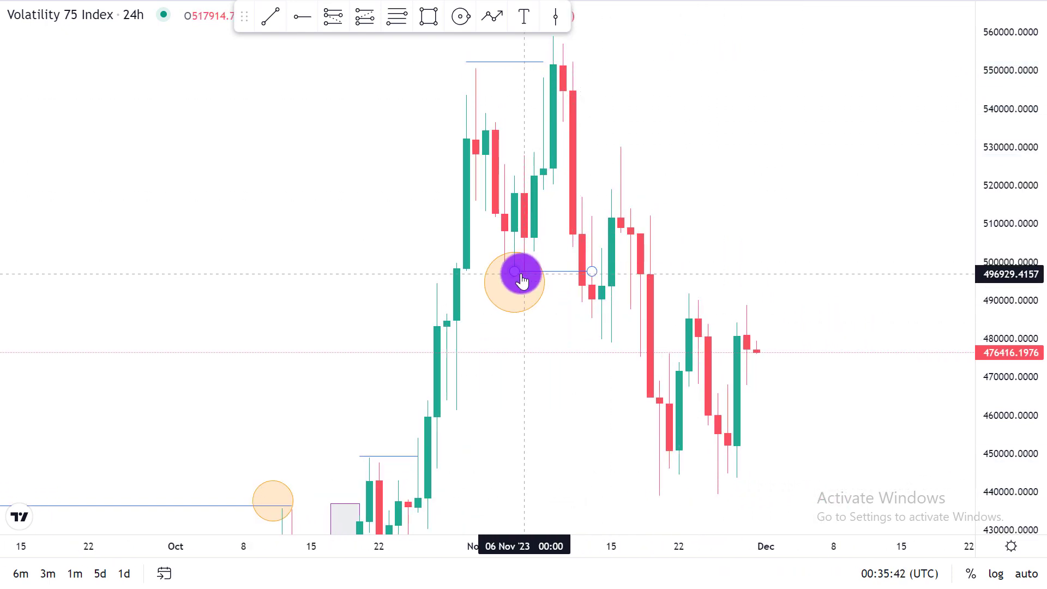
left_click_drag(522, 280, 561, 269)
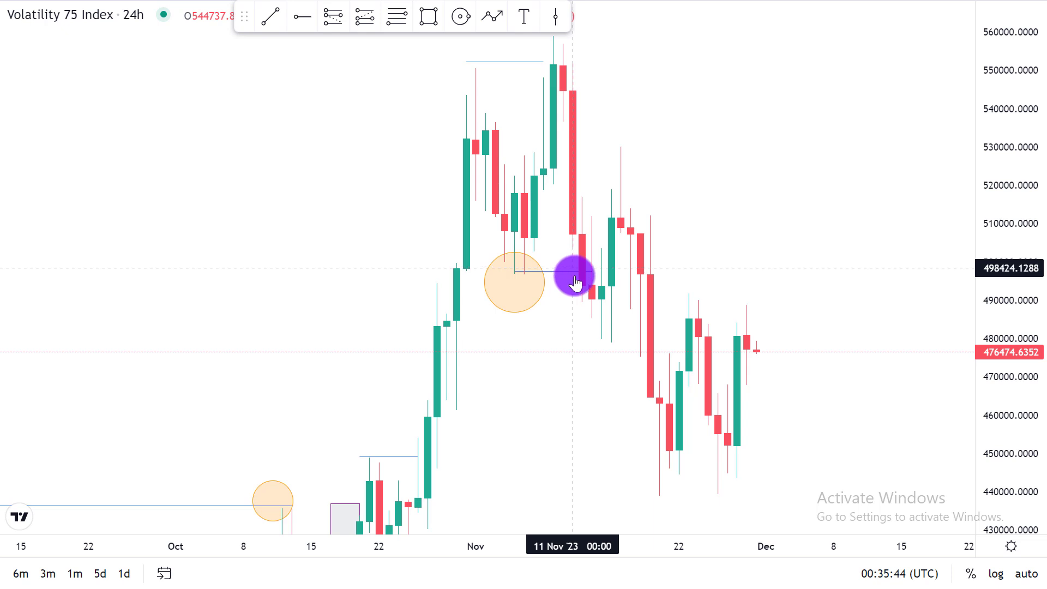
left_click(428, 17)
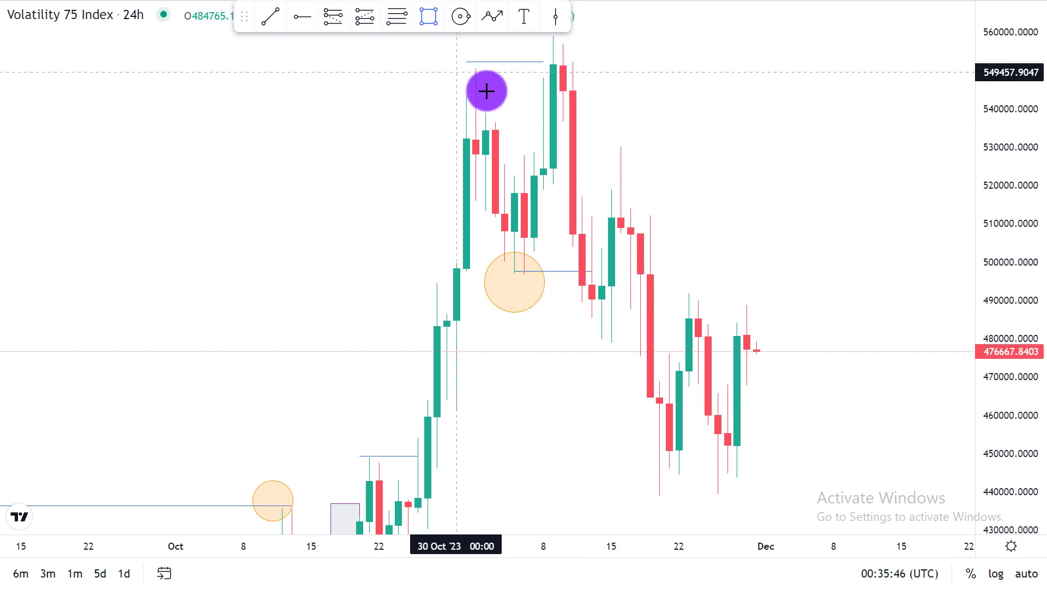
left_click_drag(572, 112, 592, 263)
left_click(698, 202)
Step: Draw a circle around the 16 Nov swing high, centred at about 531481
scroll(732, 209, "up", 2)
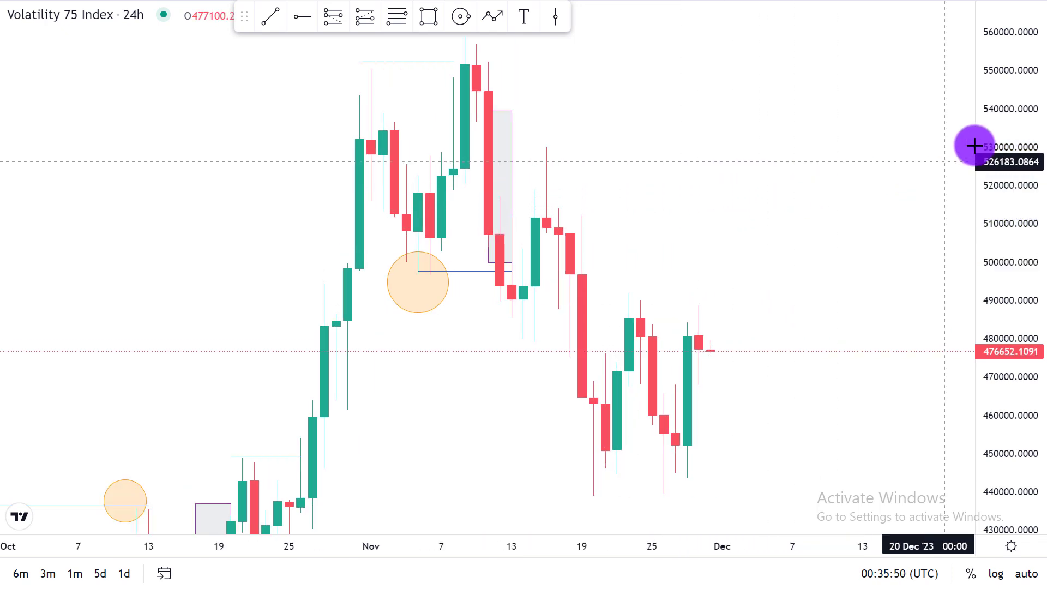
left_click_drag(1020, 163, 970, 263)
scroll(872, 329, "down", 3)
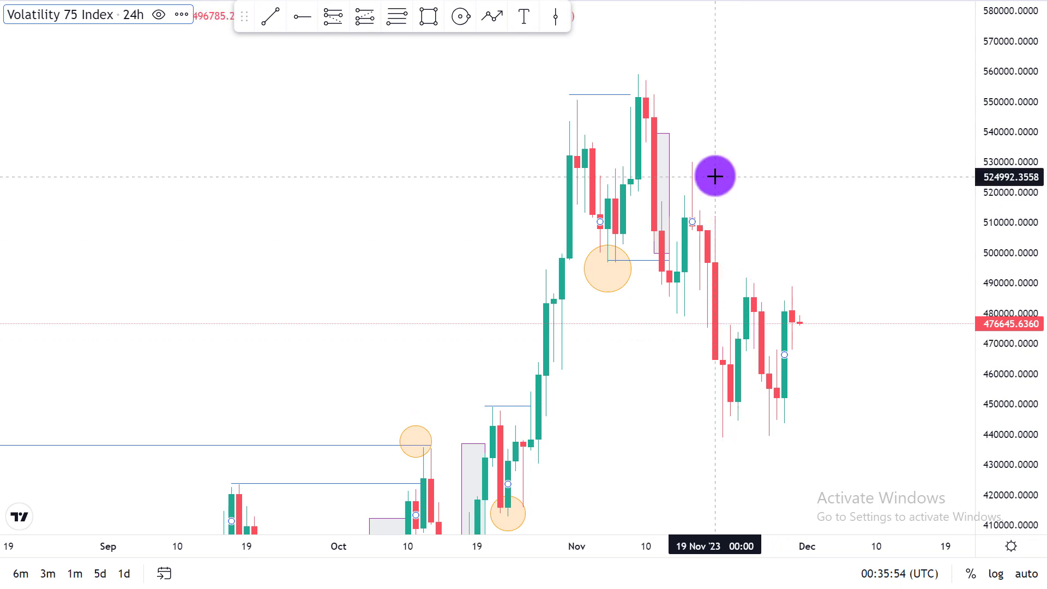
left_click(451, 19)
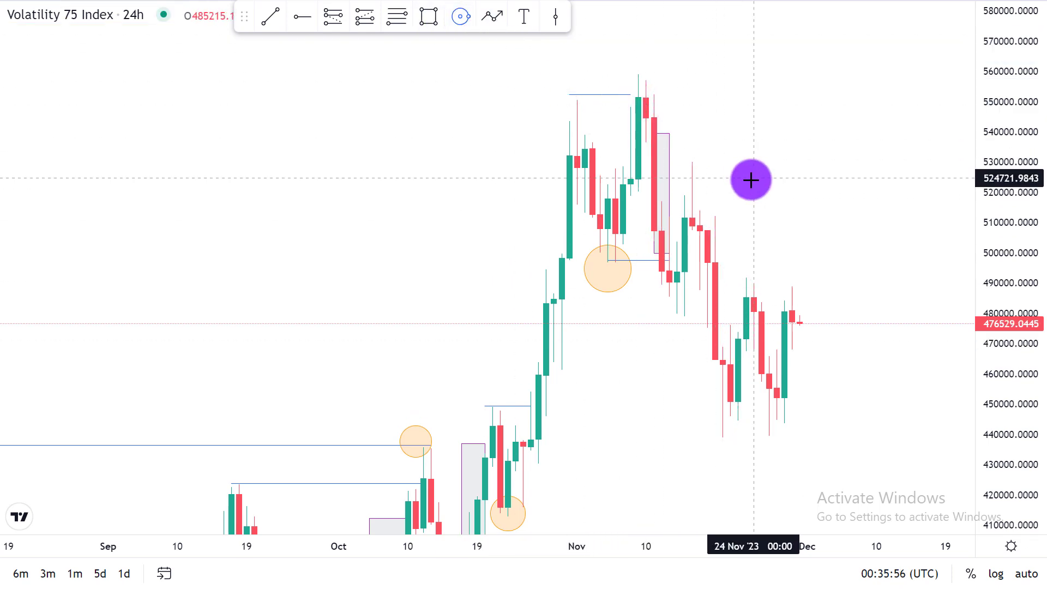
left_click(691, 158)
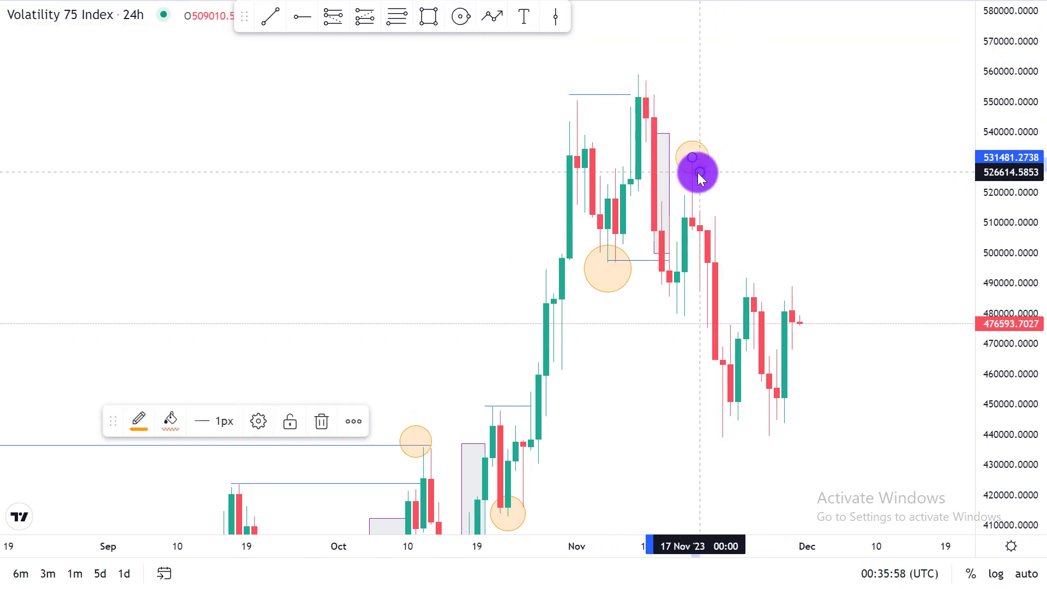
left_click(699, 172)
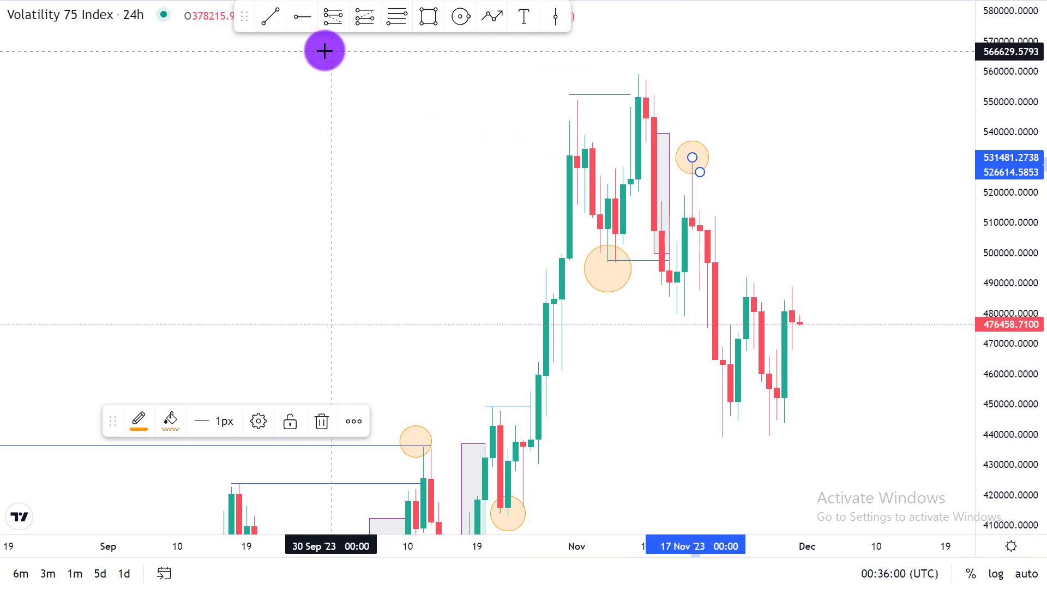
Step: Draw a horizontal trend line under the mid-November low at about 479570, from 12 to 18 Nov
left_click(271, 17)
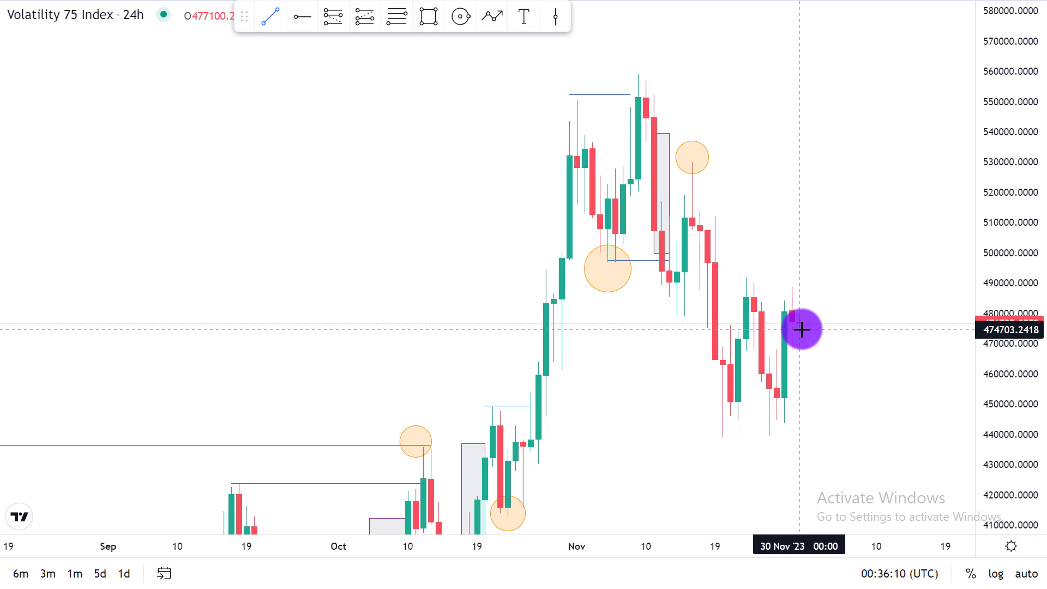
left_click(665, 314)
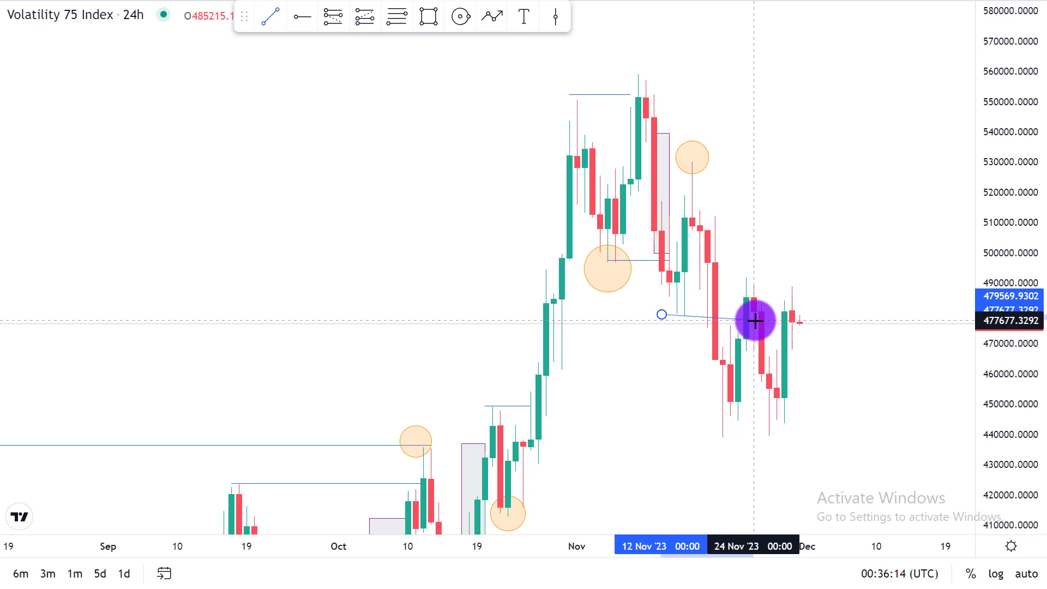
left_click(707, 315)
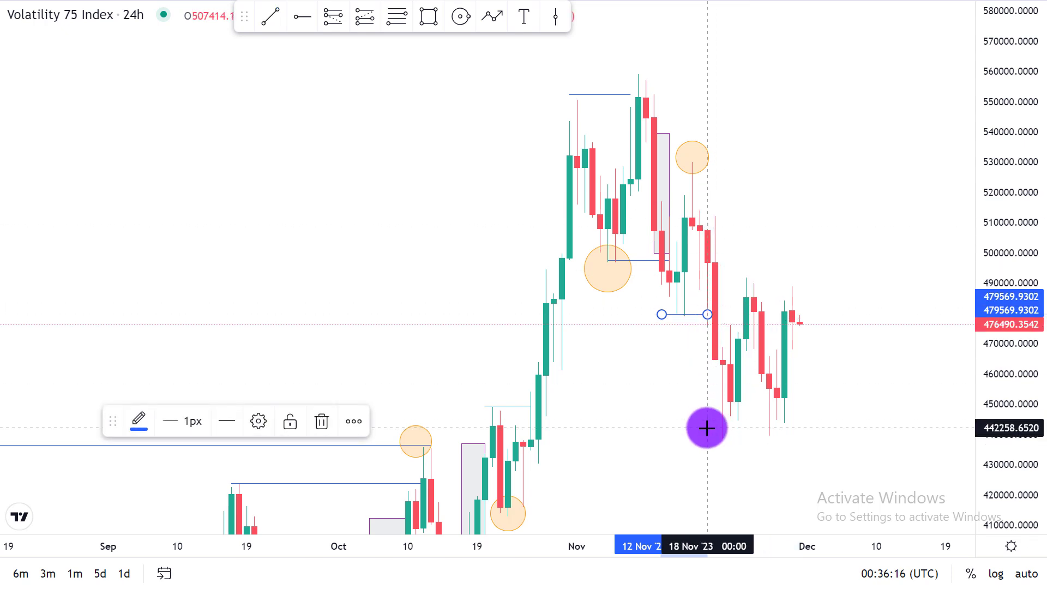
Step: Draw a rectangle over the decline from 18 to 22 Nov, between about 492007 and 462807
scroll(710, 425, "down", 2)
left_click_drag(703, 374, 659, 343)
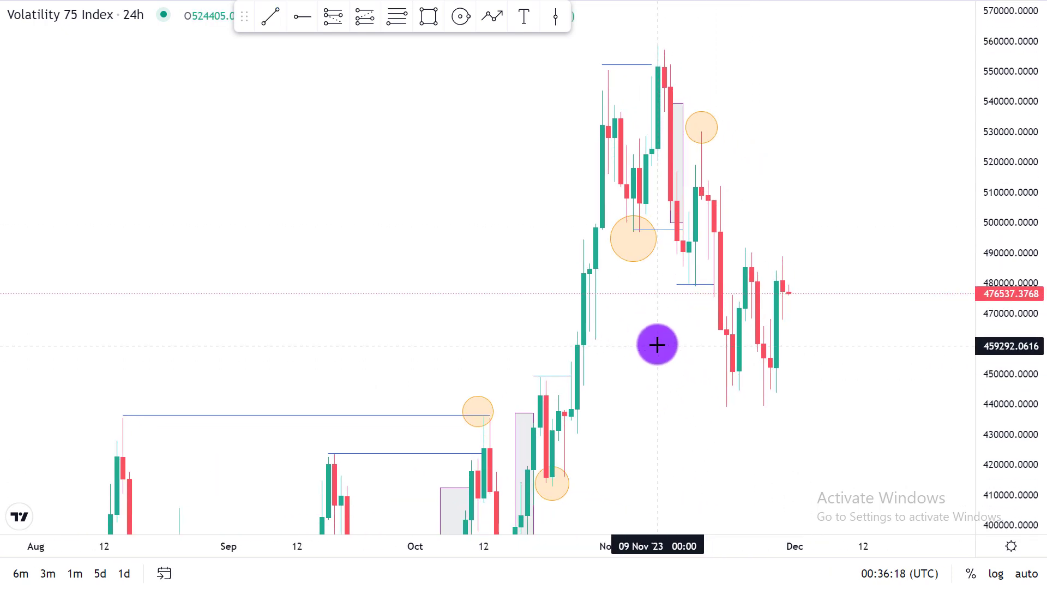
left_click_drag(799, 351, 743, 308)
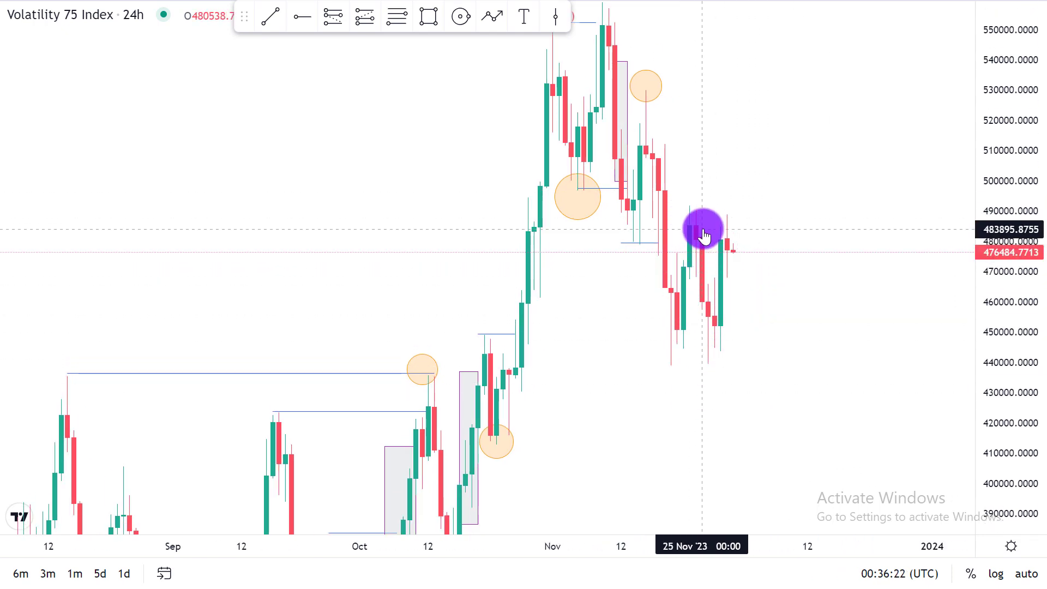
left_click(428, 17)
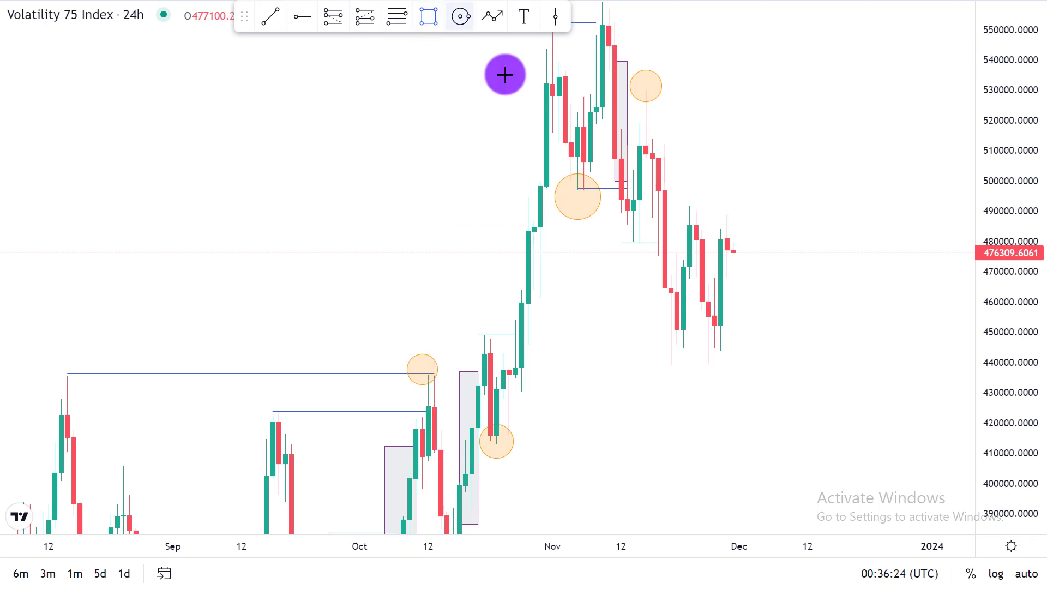
left_click_drag(660, 205, 684, 292)
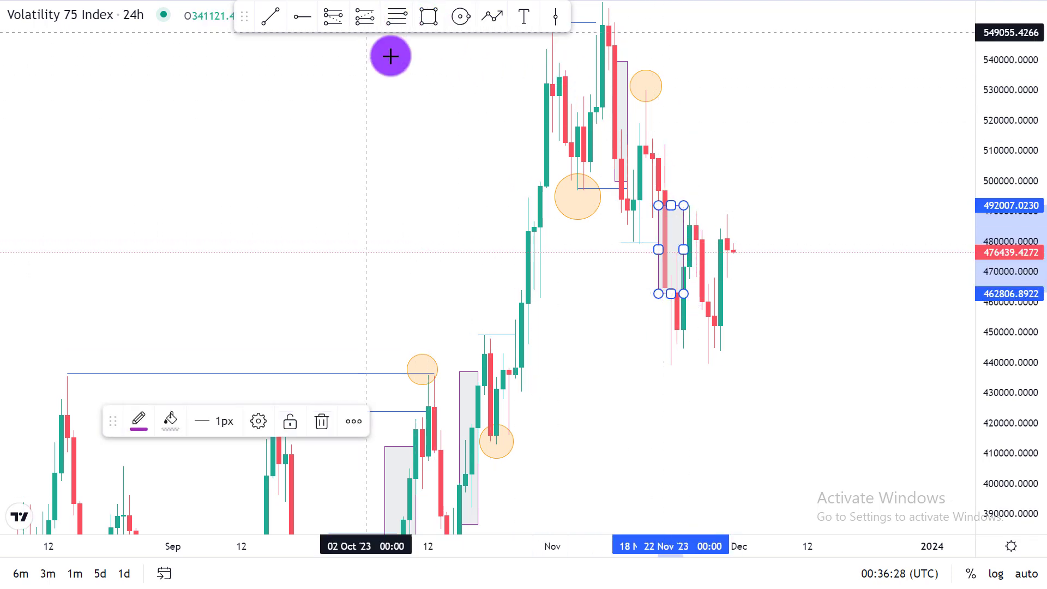
left_click(819, 375)
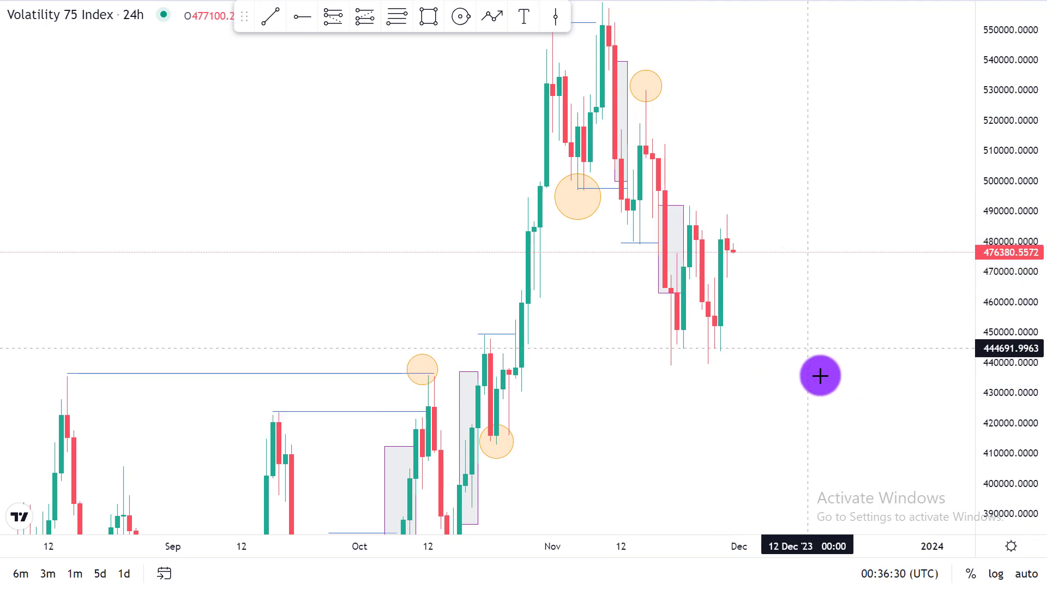
Step: Draw a horizontal trend line under the late November double low at about 439555, from 13 Nov to 7 Jan
left_click_drag(820, 375, 773, 349)
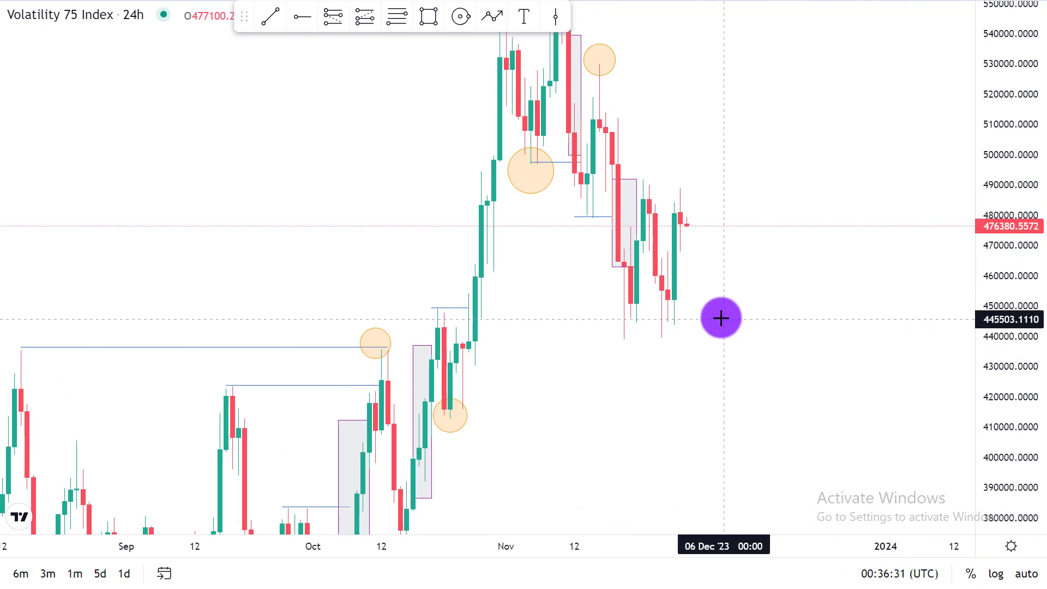
left_click(279, 17)
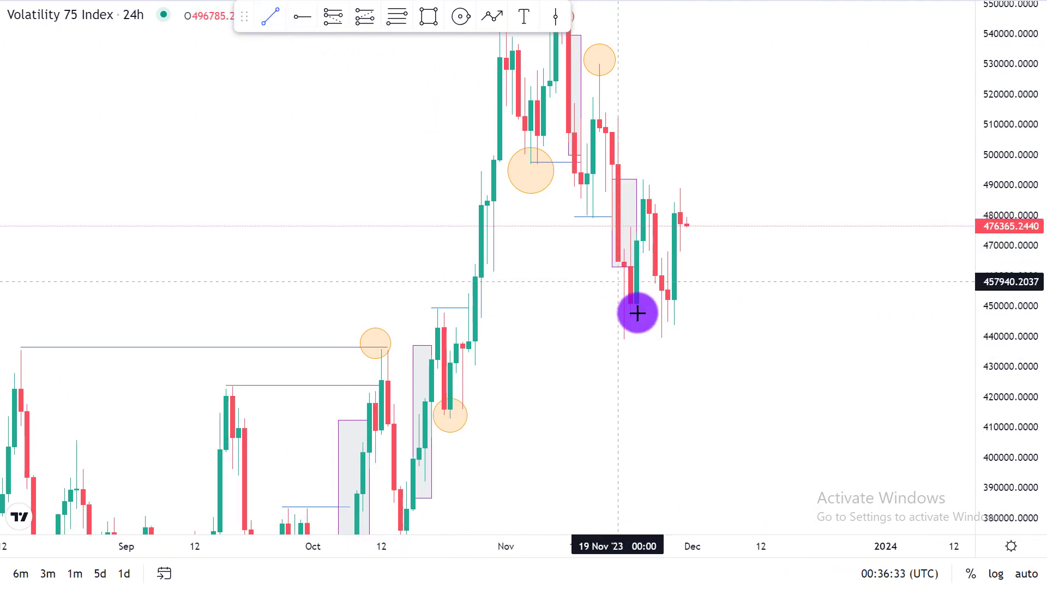
left_click(579, 338)
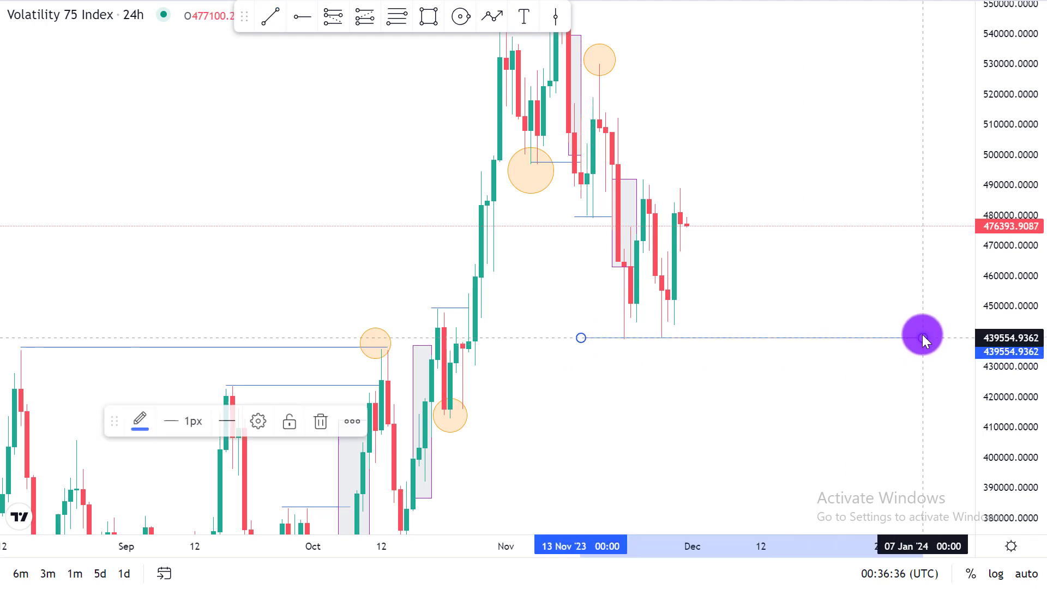
left_click(835, 355)
Step: Draw a horizontal trend line over the 23 Nov high at about 492514, extending to 19 Dec
left_click_drag(821, 393, 782, 344)
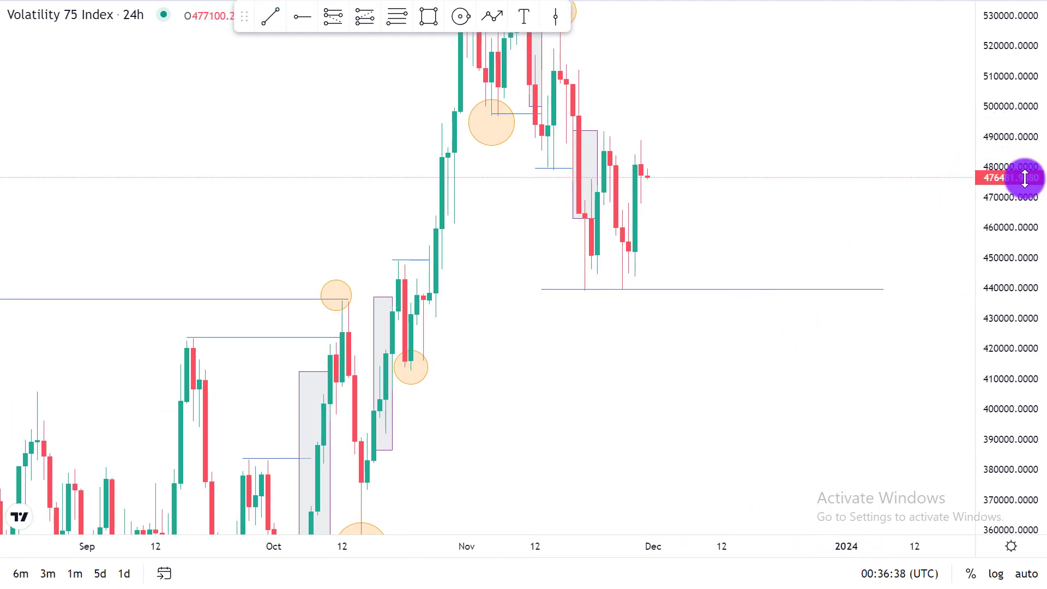
left_click_drag(1025, 178, 1024, 308)
scroll(757, 269, "down", 4)
left_click_drag(745, 356, 711, 460)
scroll(691, 300, "up", 4)
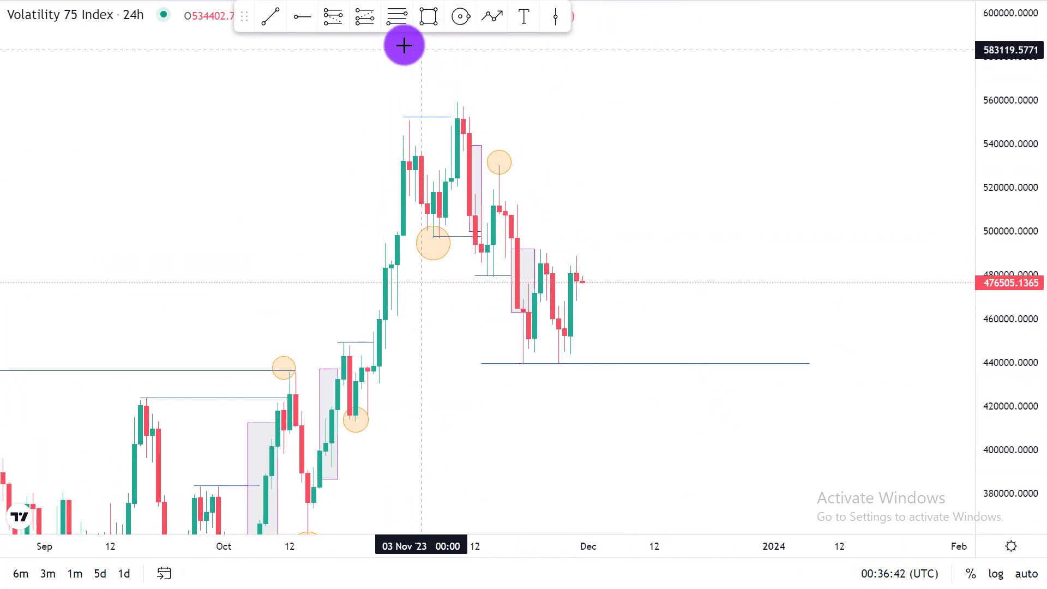
left_click(273, 17)
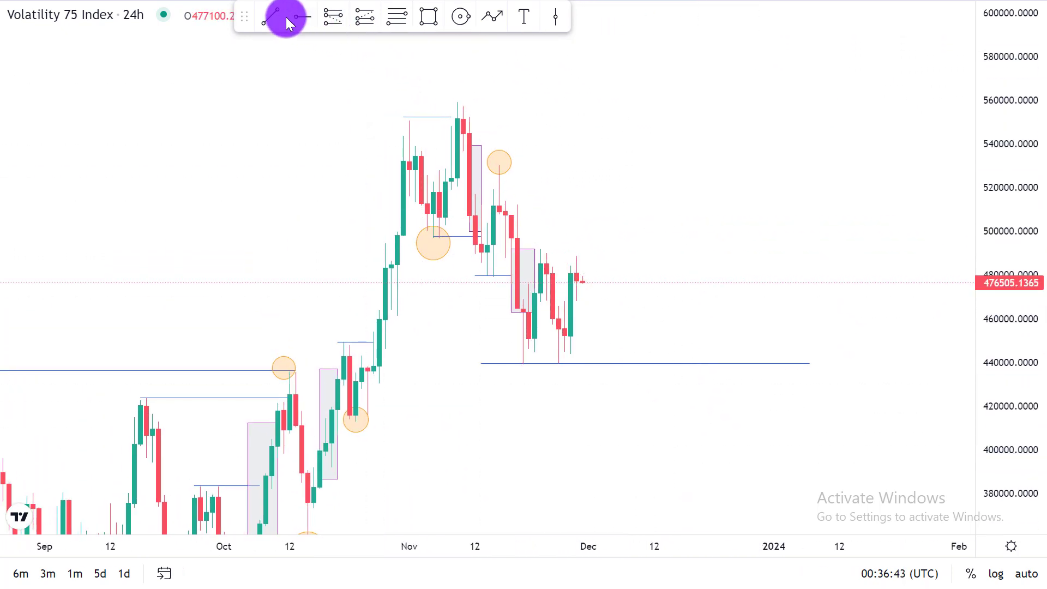
left_click(539, 248)
left_click(695, 250)
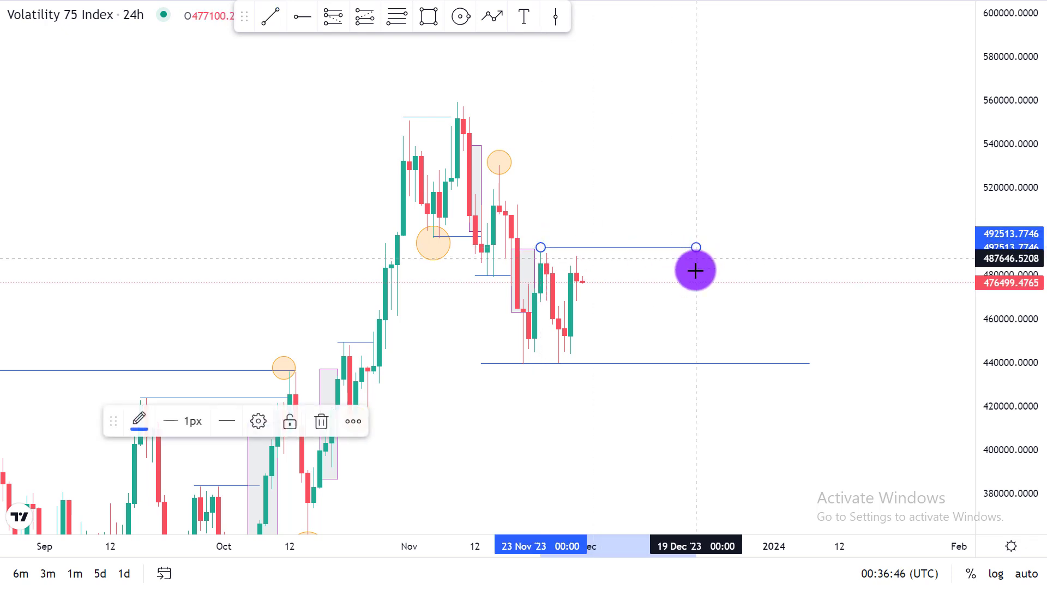
scroll(777, 312, "down", 3)
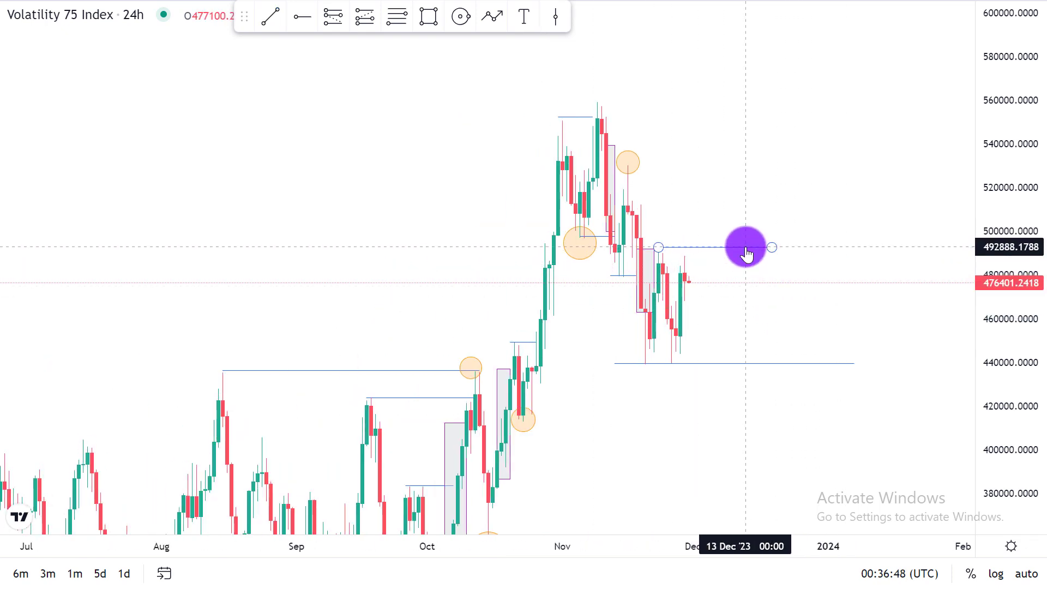
Step: Lower the trend line over the 23 Nov high slightly so it meets the wick tops at about 491000
left_click_drag(746, 252, 736, 253)
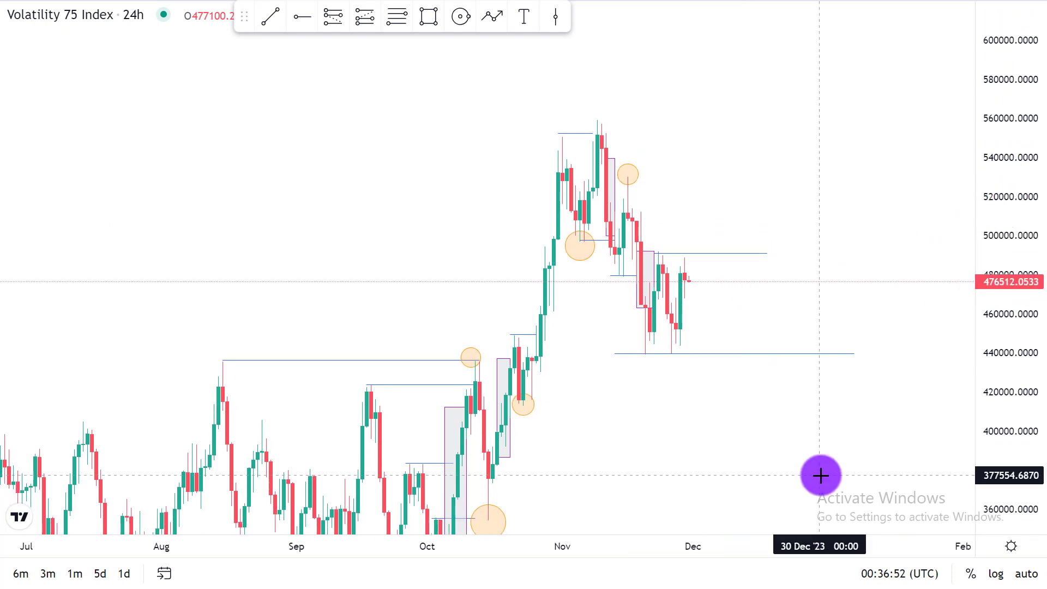
Step: Replace the circle at the late October low with a horizontal ray starting there at 415213.8351
left_click_drag(822, 474, 790, 333)
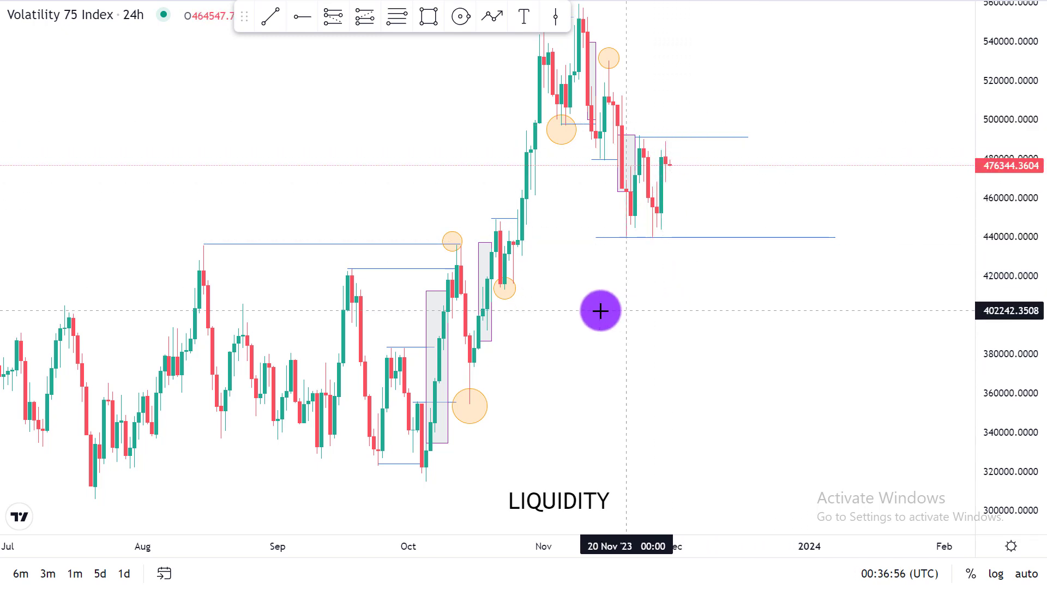
left_click(508, 298)
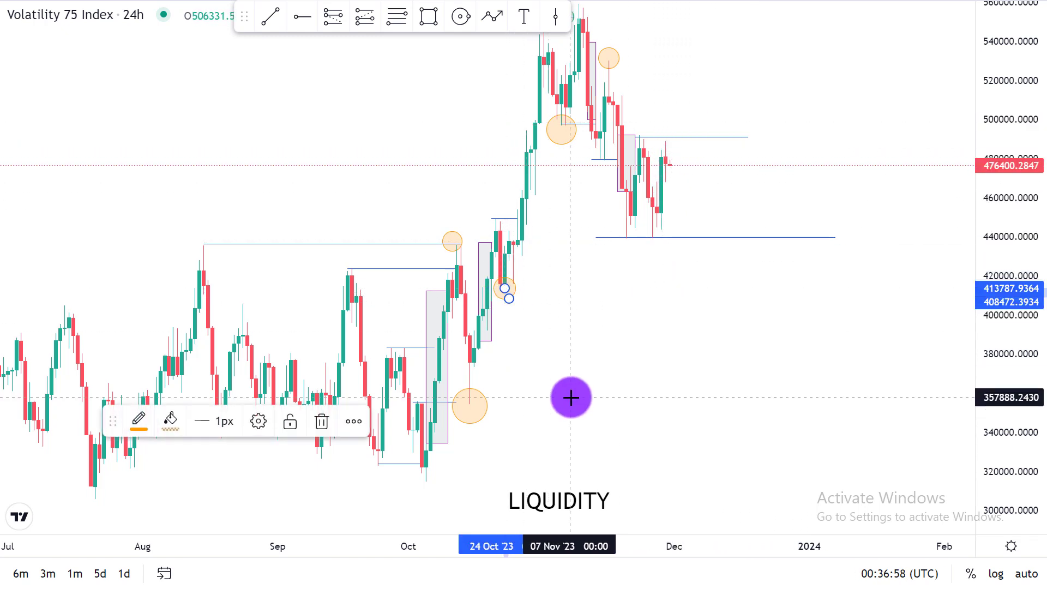
key("Delete")
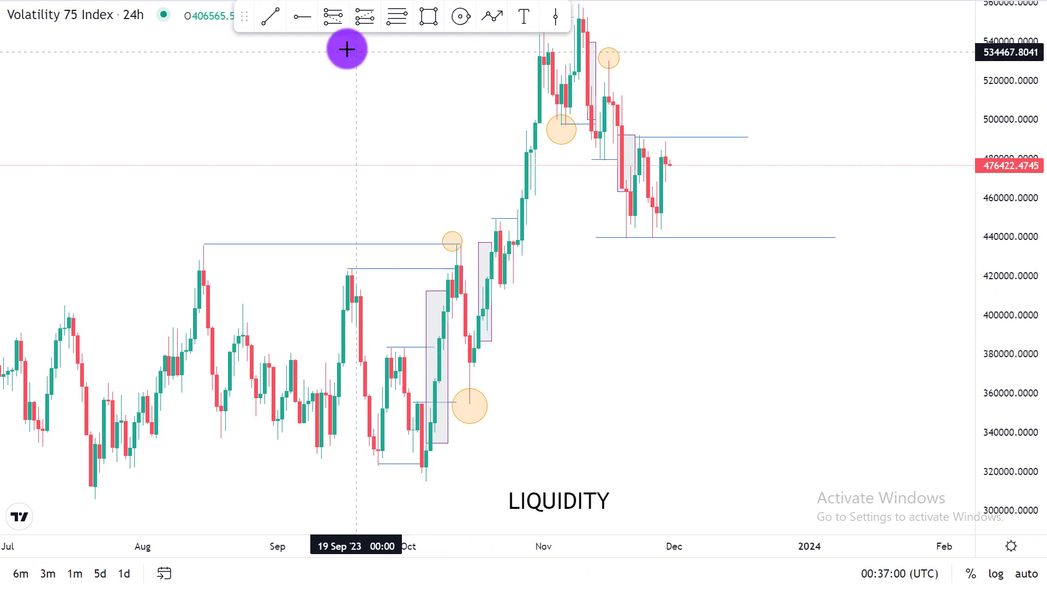
left_click(304, 17)
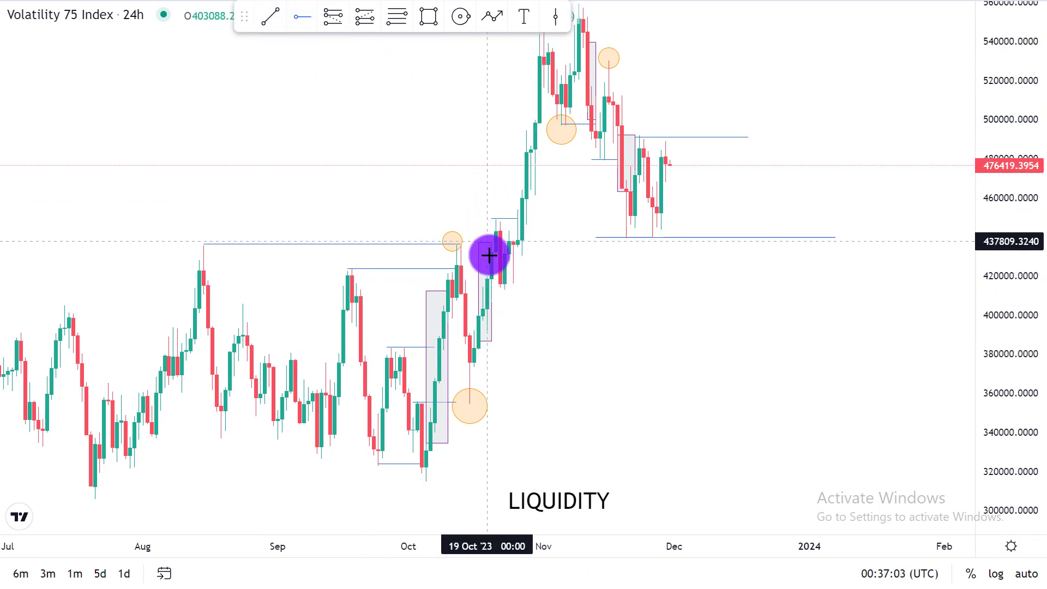
left_click(501, 285)
Step: Change the chart interval from 24 hours to 1 hour
left_click_drag(651, 342, 729, 384)
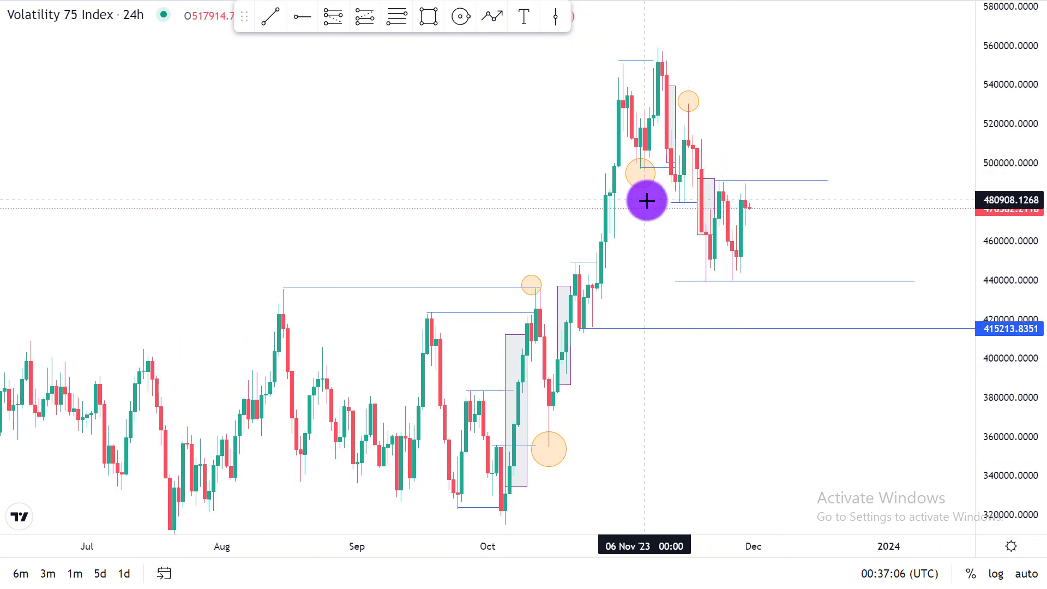
left_click_drag(653, 201, 778, 198)
scroll(797, 212, "up", 2)
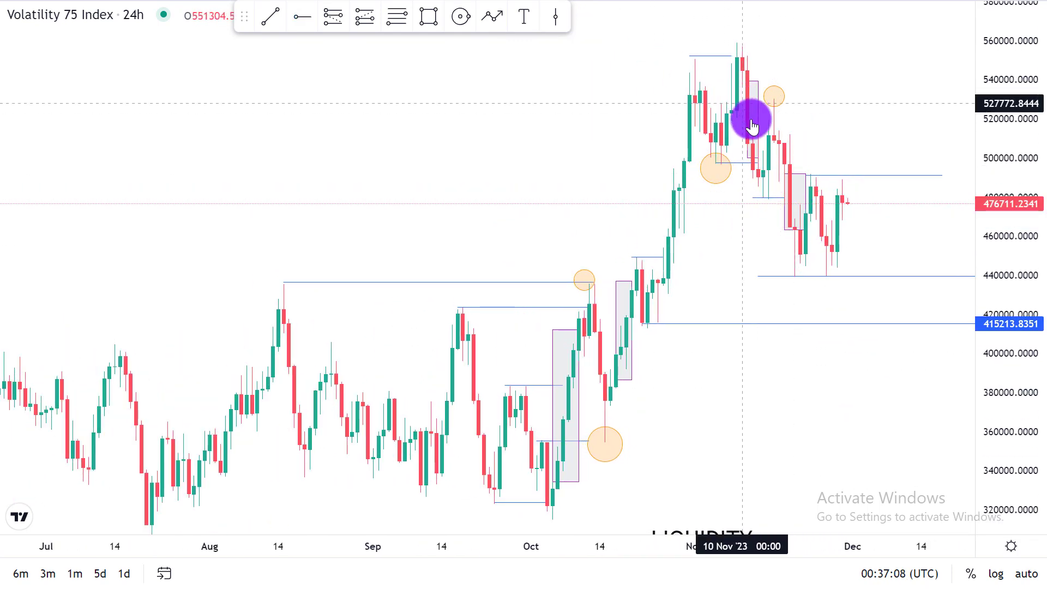
left_click_drag(714, 443, 724, 442)
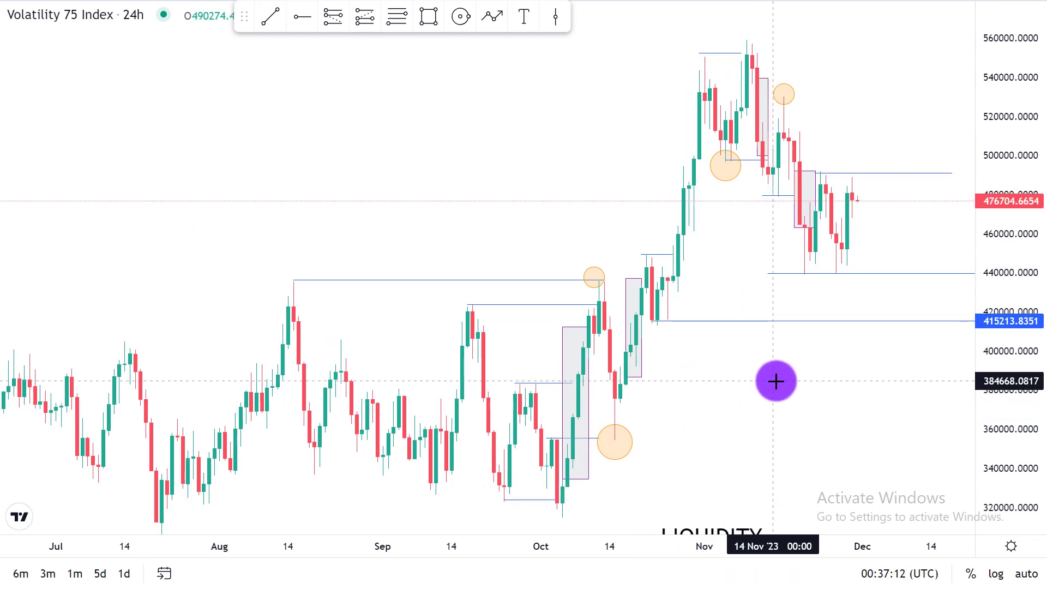
type("1H")
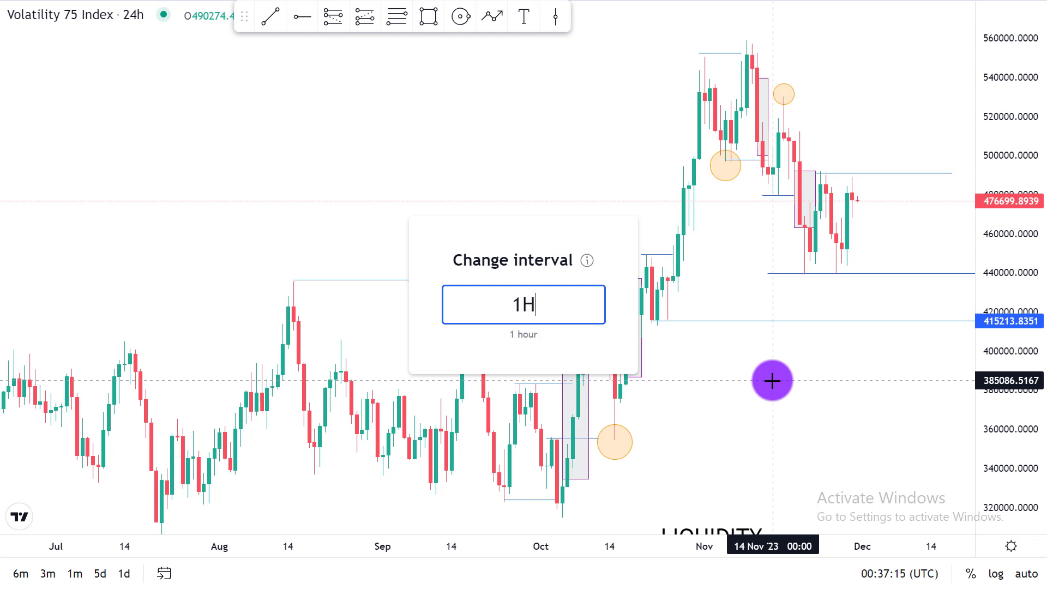
key("Return")
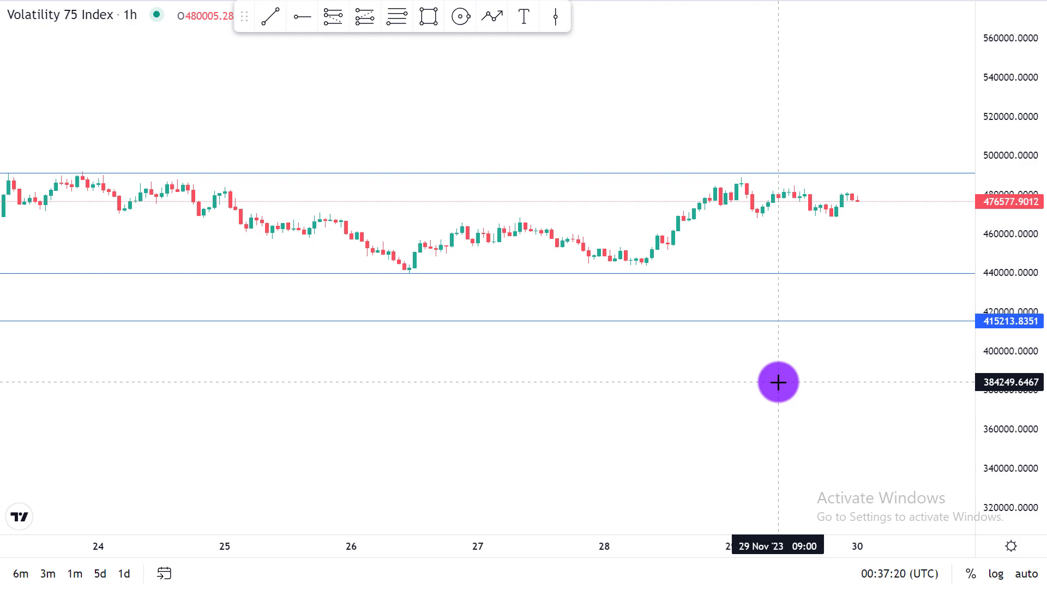
Step: Examine the marked highs, lows, rectangles and circles on the 1-hour chart from October through the latest candles at the end of November
scroll(836, 364, "down", 10)
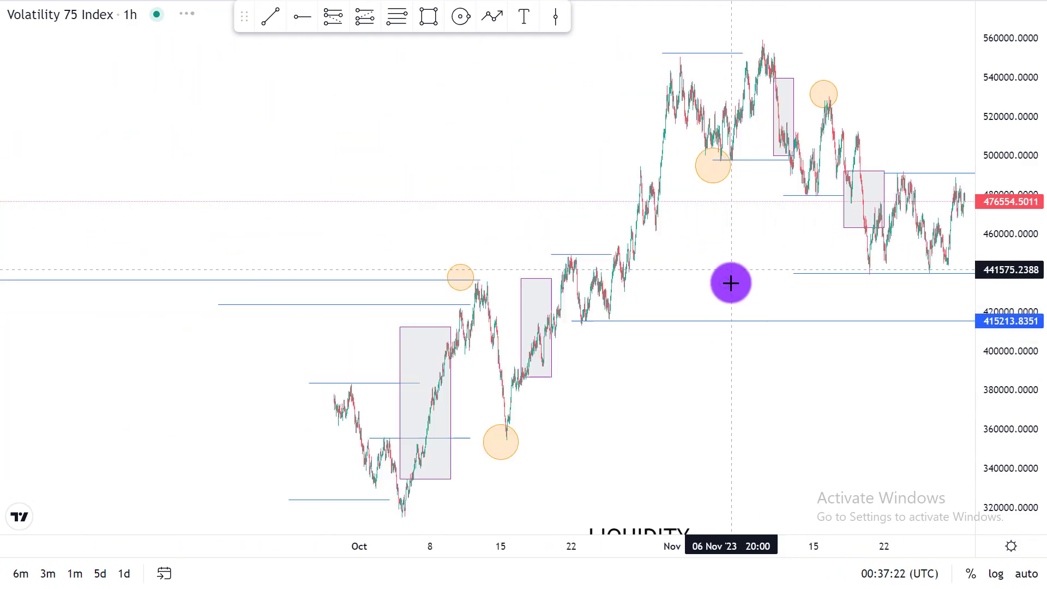
scroll(872, 393, "up", 5)
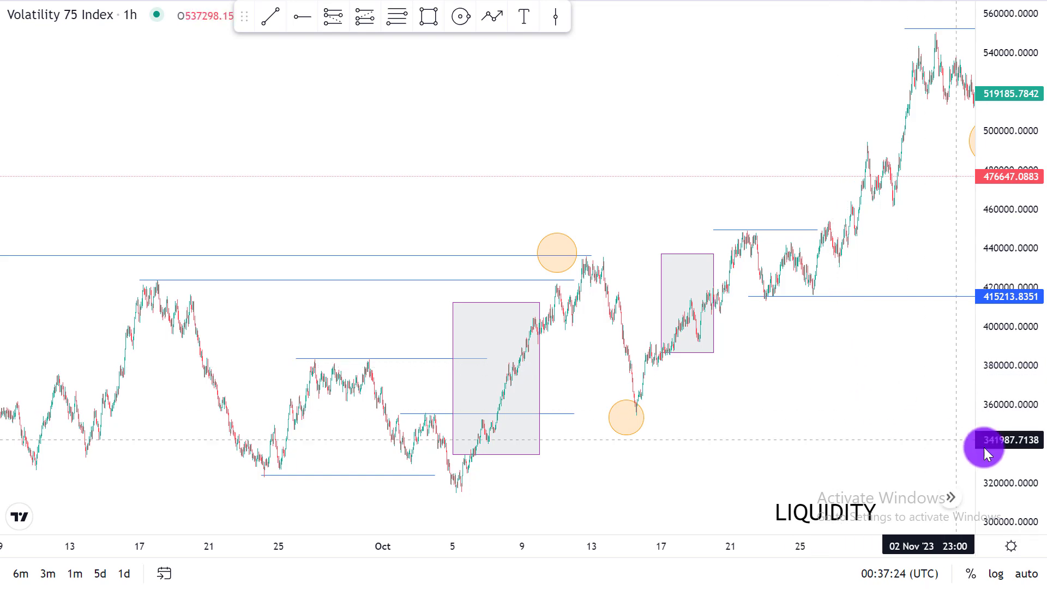
scroll(806, 346, "up", 5)
left_click_drag(719, 463, 946, 374)
scroll(668, 377, "up", 4)
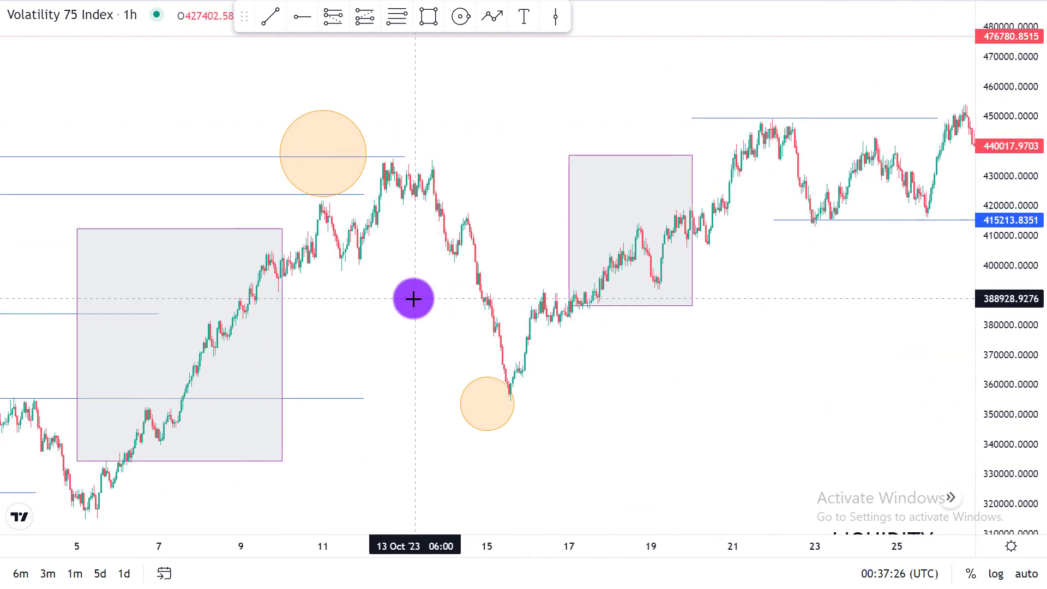
left_click_drag(426, 291, 465, 271)
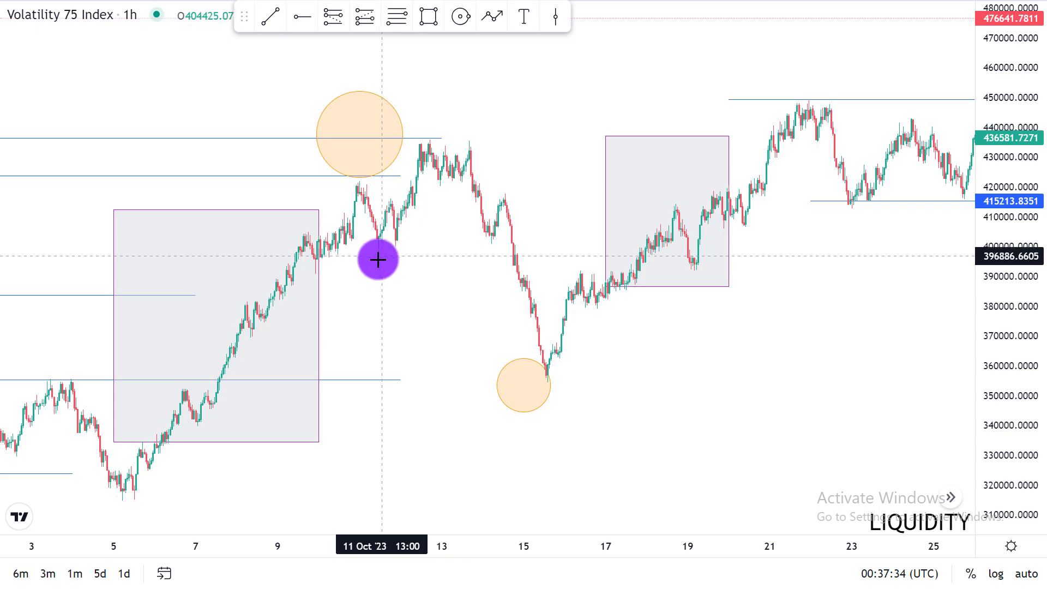
scroll(699, 321, "down", 3)
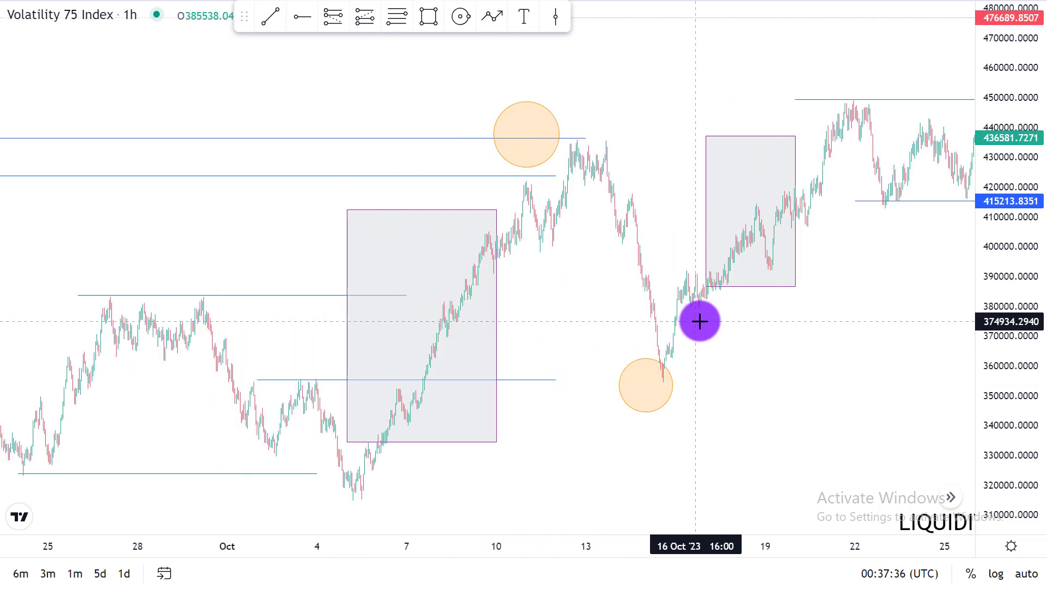
left_click_drag(836, 341, 488, 551)
left_click_drag(908, 238, 329, 325)
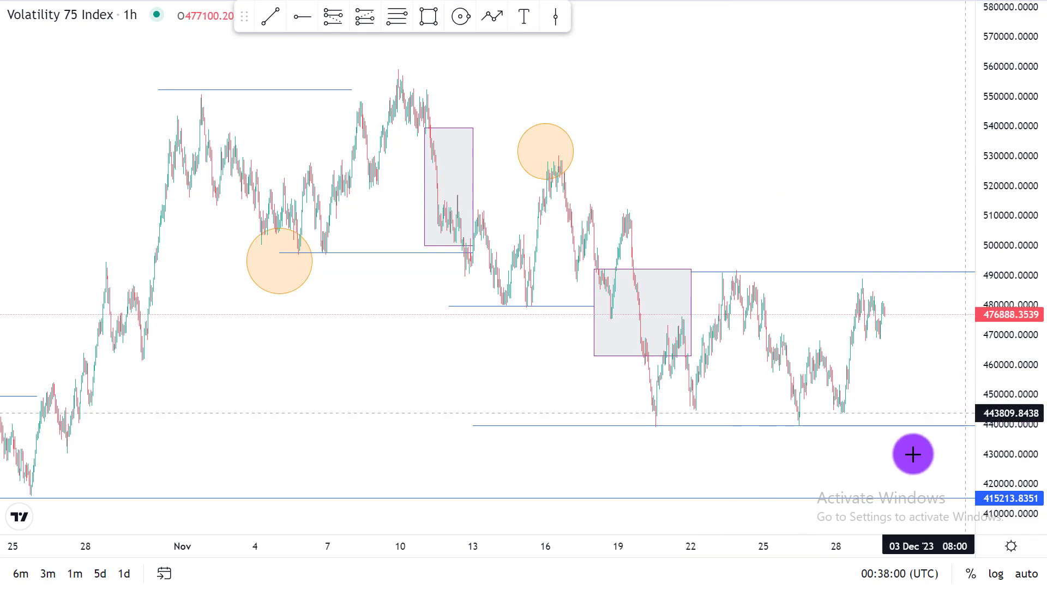
scroll(773, 479, "down", 4)
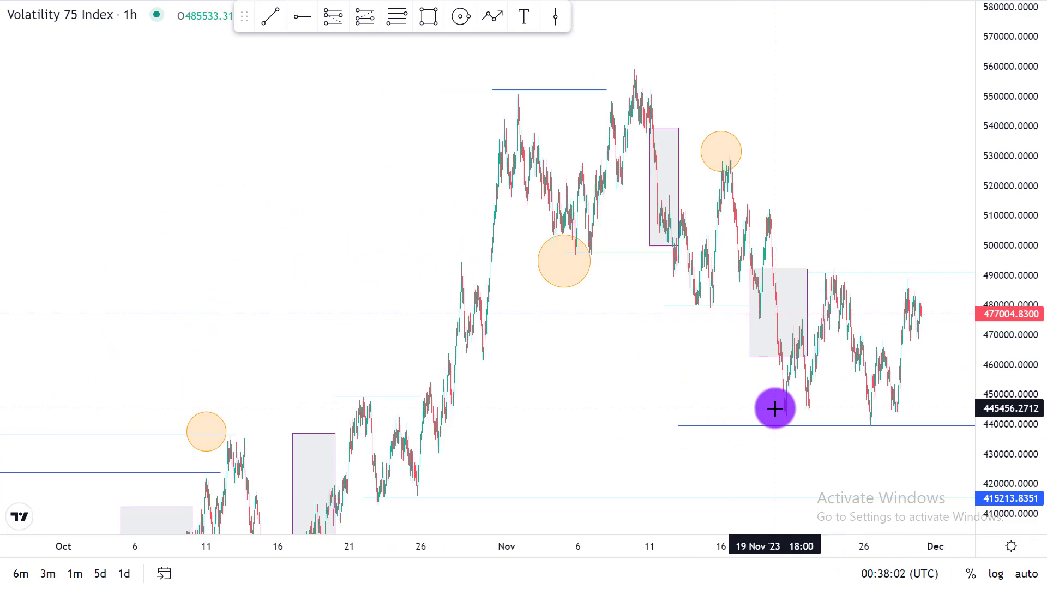